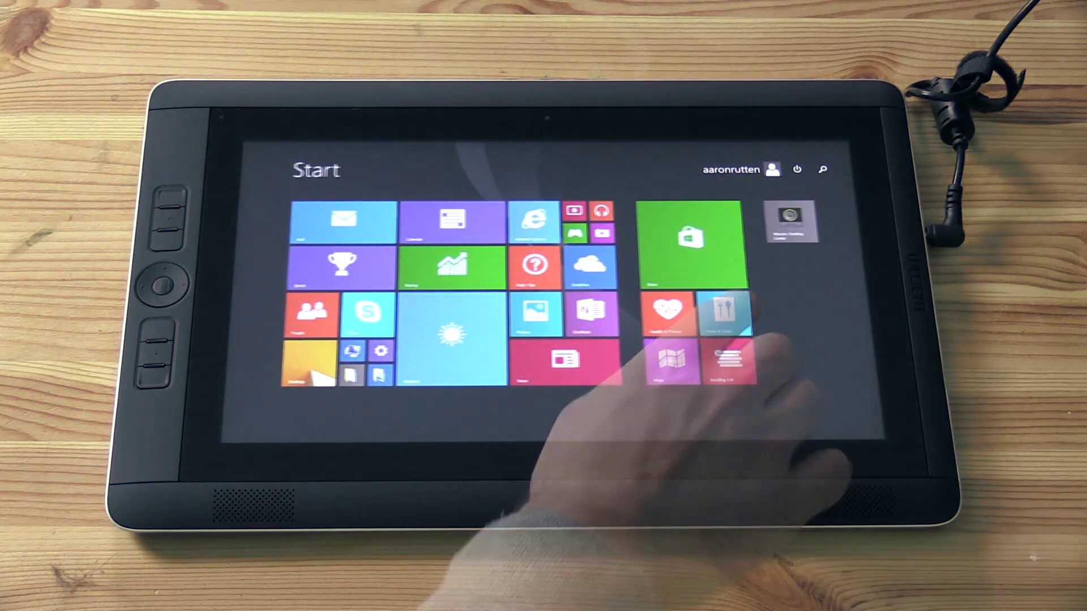
- Launch Wacom Desktop Center's Touch Settings and move the Wacom Tablet Properties window lower and left
{"action": "left_click", "coordinate": [797, 211]}
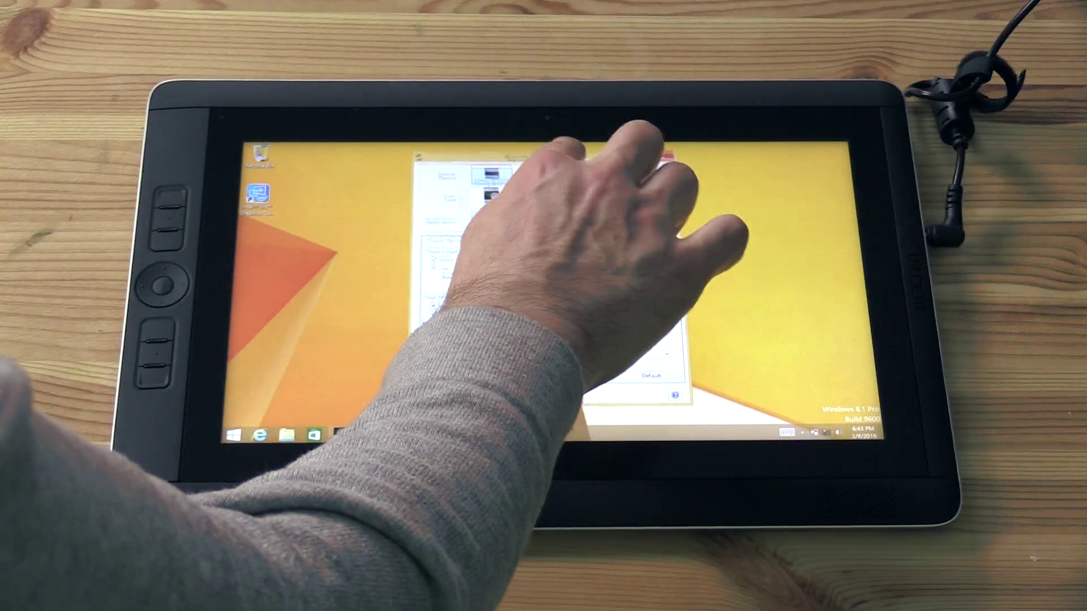
{"action": "left_click_drag", "start_coordinate": [563, 155], "coordinate": [554, 182]}
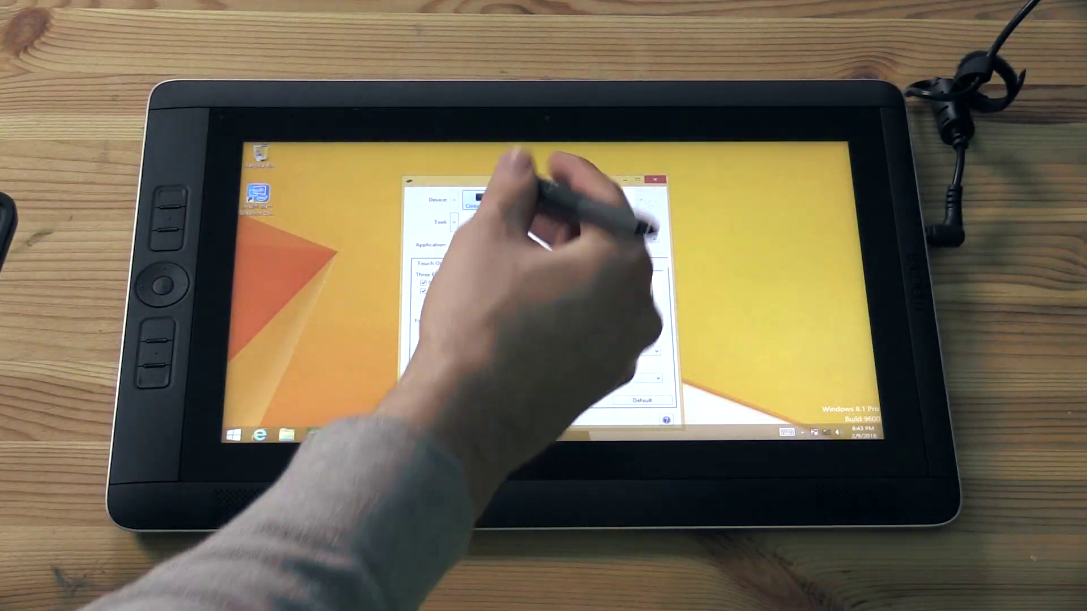
- Run the Pen's full-screen calibration, hitting the bottom-left and bottom-right crosshair targets
{"action": "left_click", "coordinate": [482, 220]}
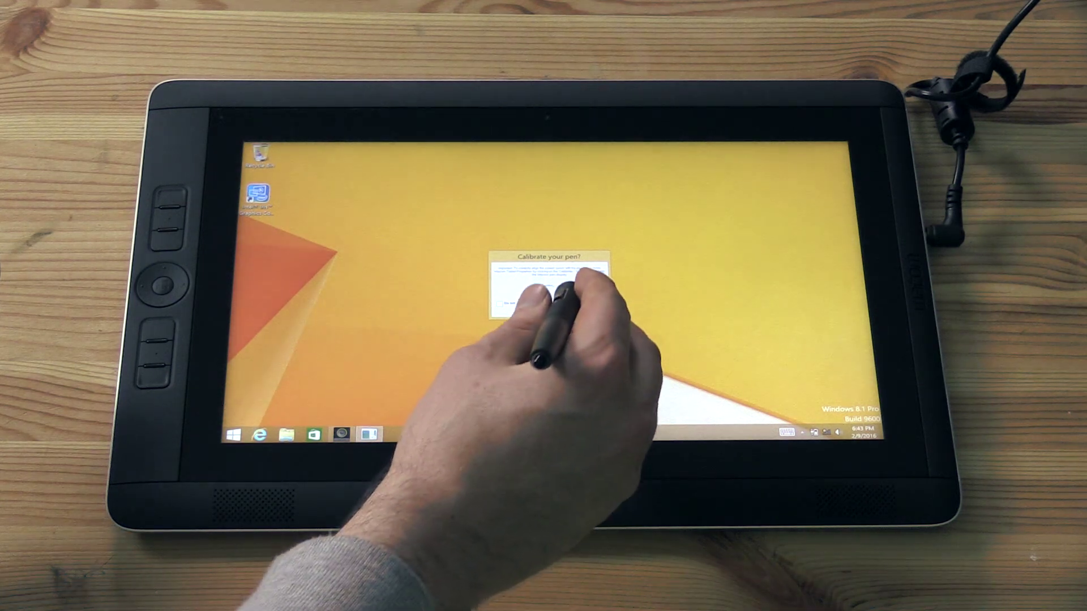
{"action": "left_click", "coordinate": [526, 314]}
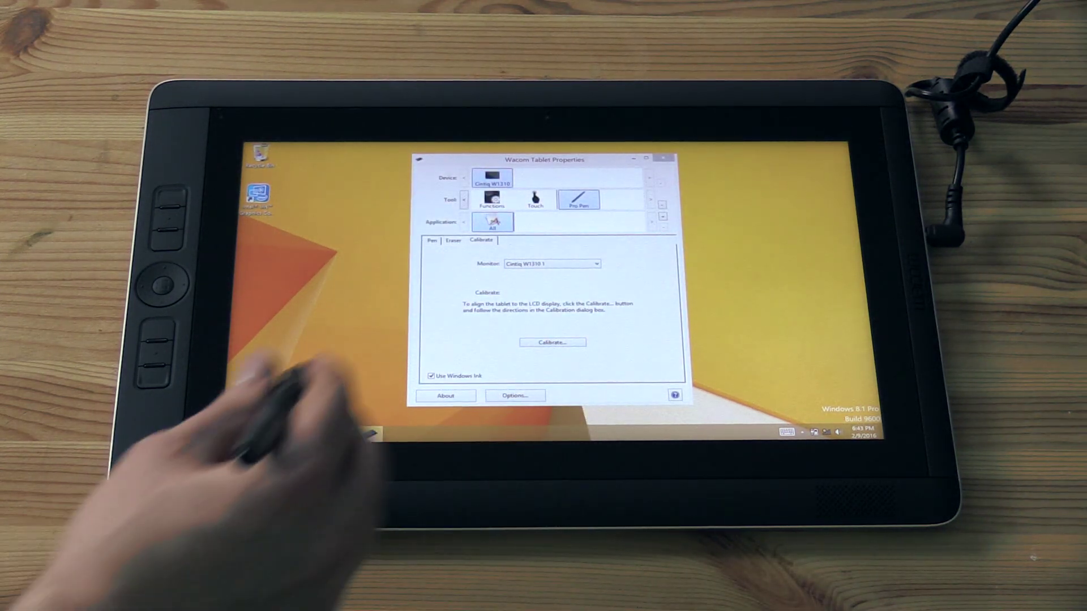
{"action": "left_click", "coordinate": [552, 343]}
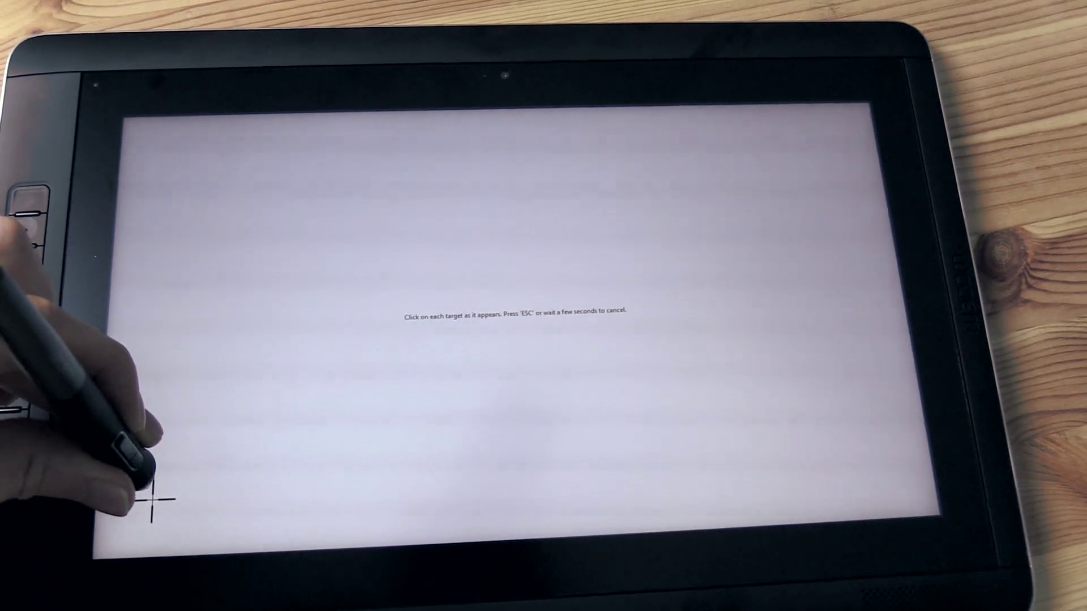
{"action": "left_click", "coordinate": [130, 508]}
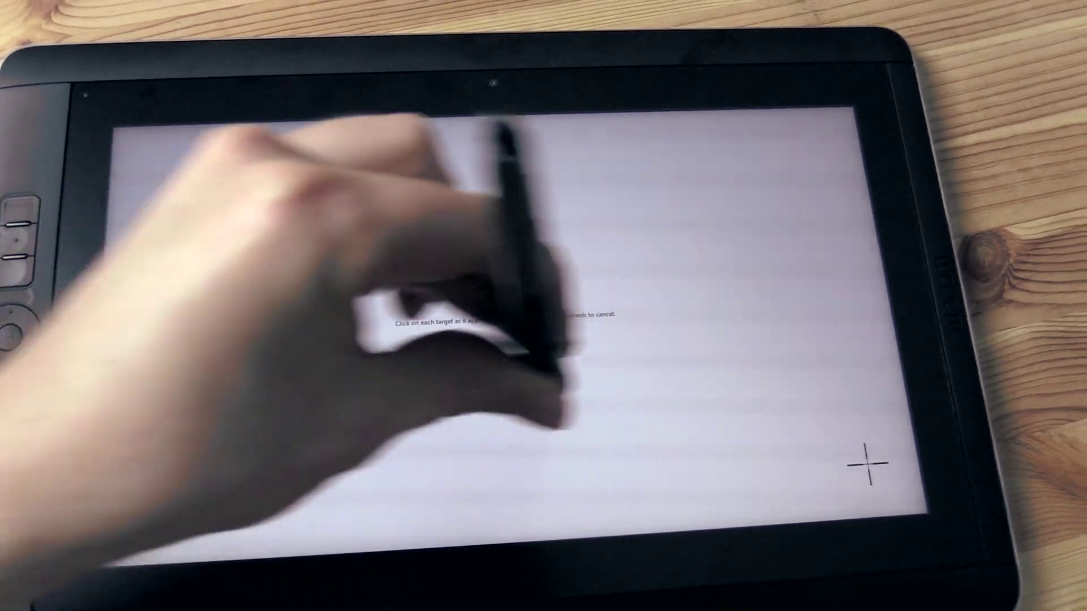
{"action": "left_click", "coordinate": [866, 466]}
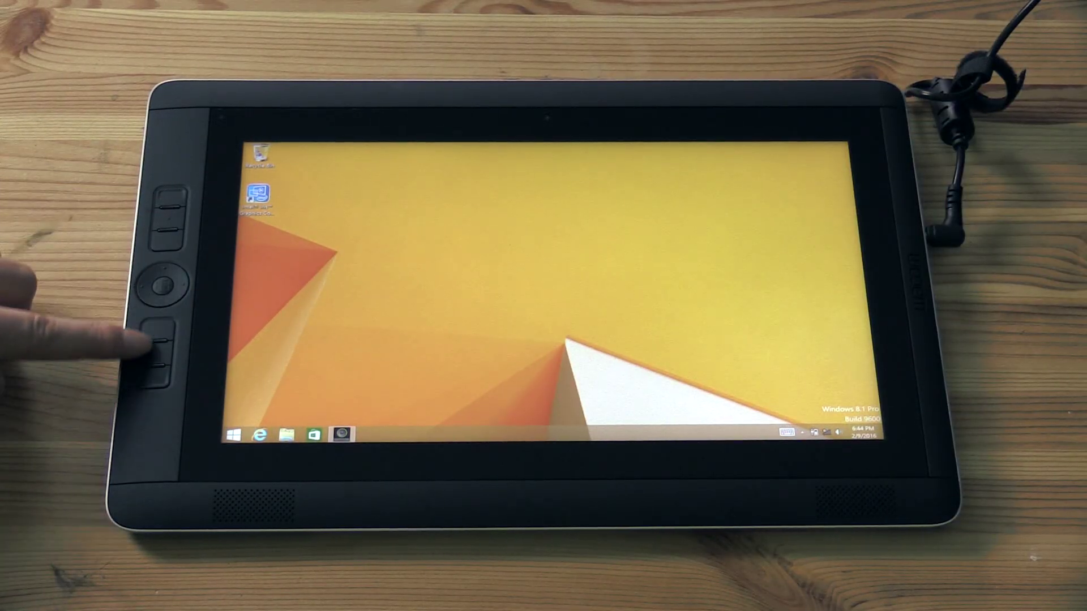
- Bring up the Start screen and choose Shut down from its power options
{"action": "key", "text": "super"}
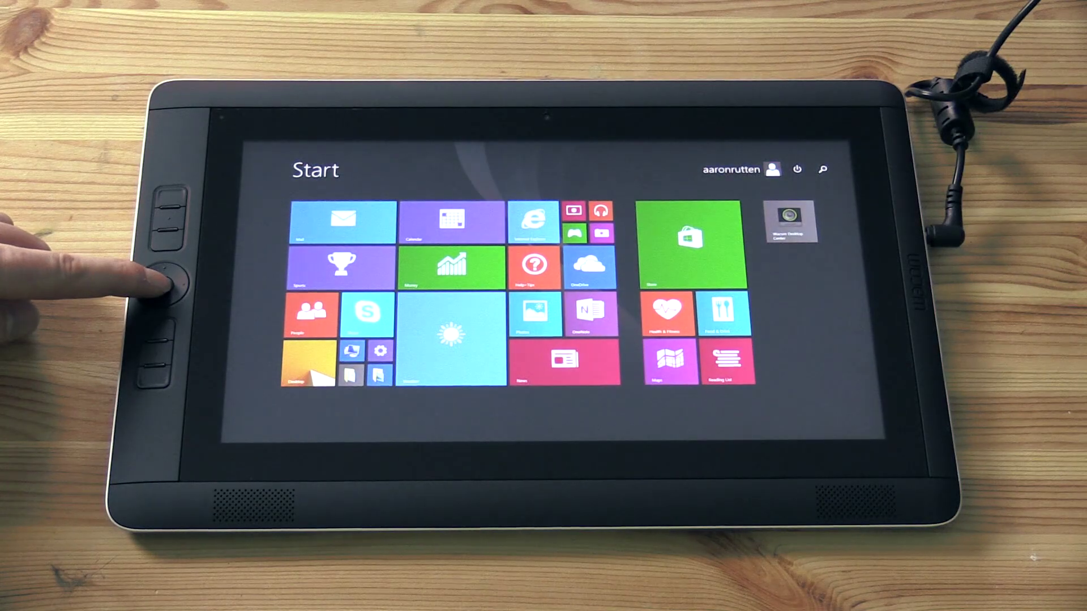
{"action": "key", "text": "super"}
{"action": "key", "text": "super"}
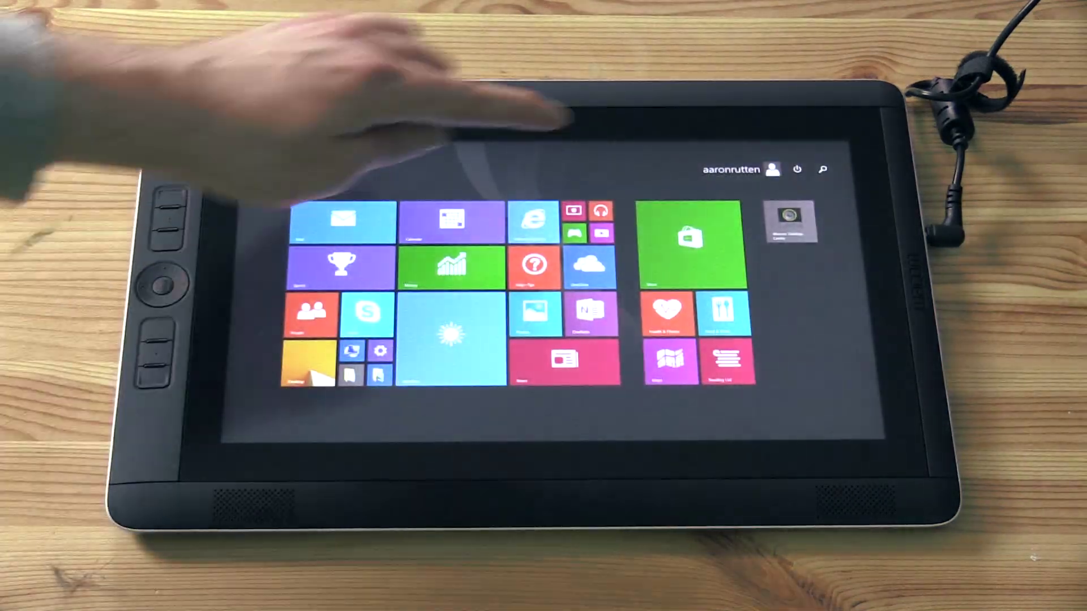
{"action": "left_click", "coordinate": [797, 170]}
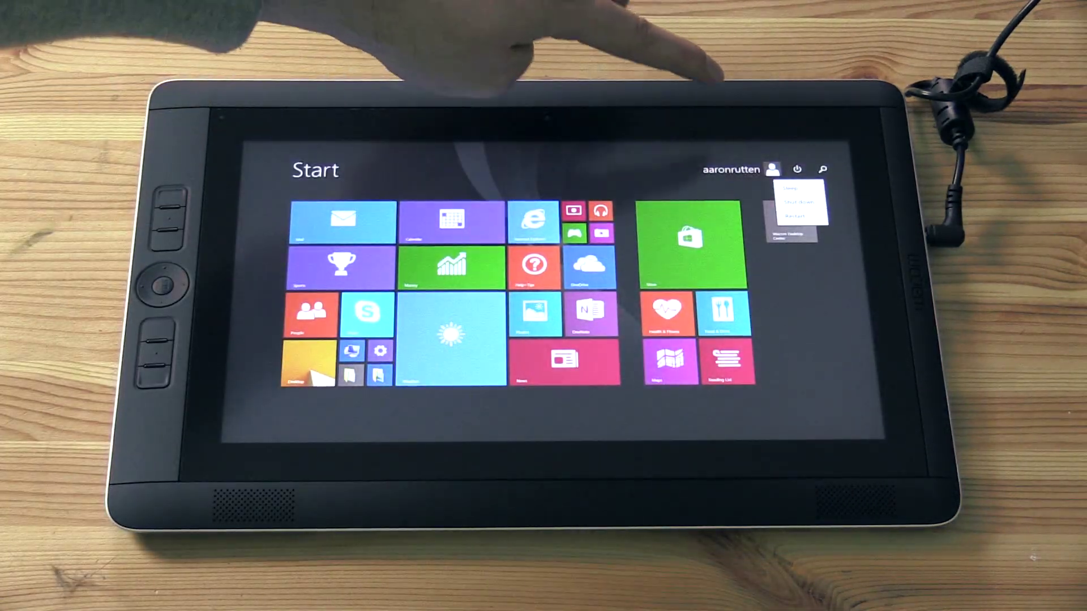
{"action": "left_click", "coordinate": [799, 202]}
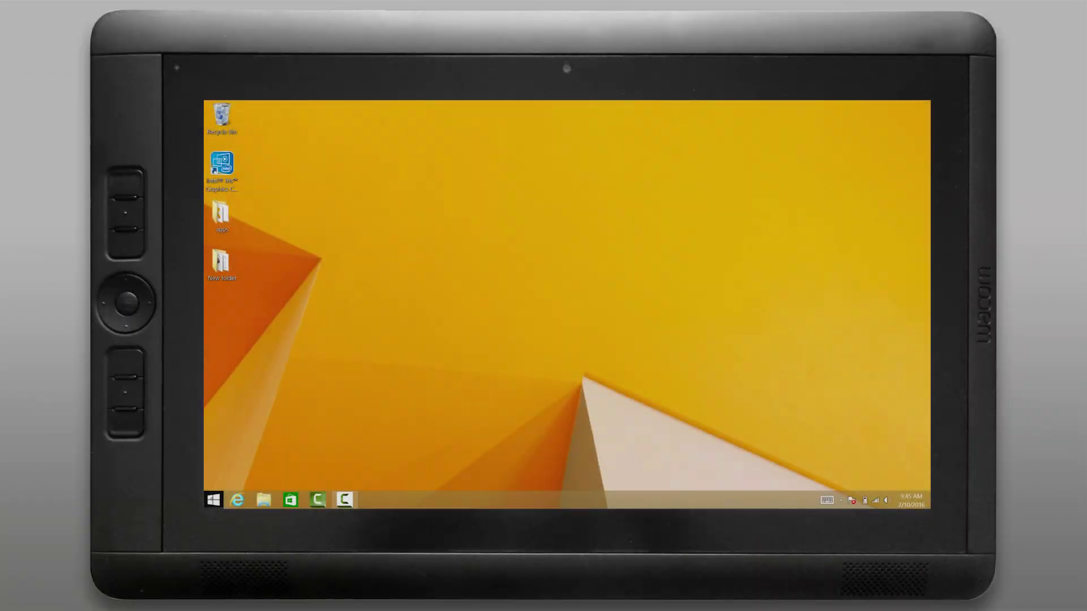
- Check for and install Windows updates from Start, then bring up the Search panel
{"action": "key", "text": "super"}
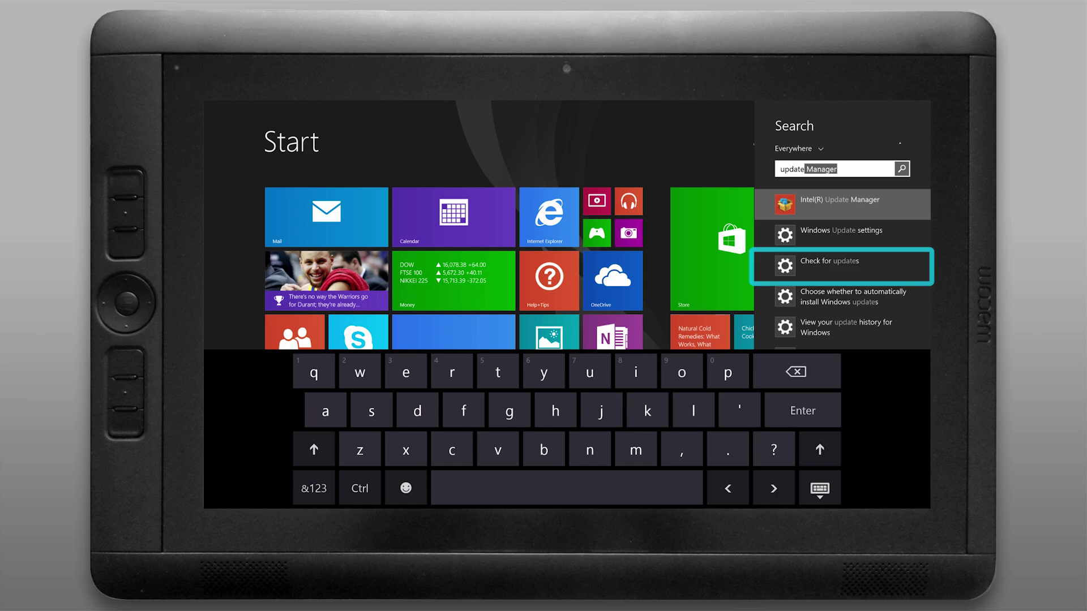
{"action": "left_click", "coordinate": [827, 262]}
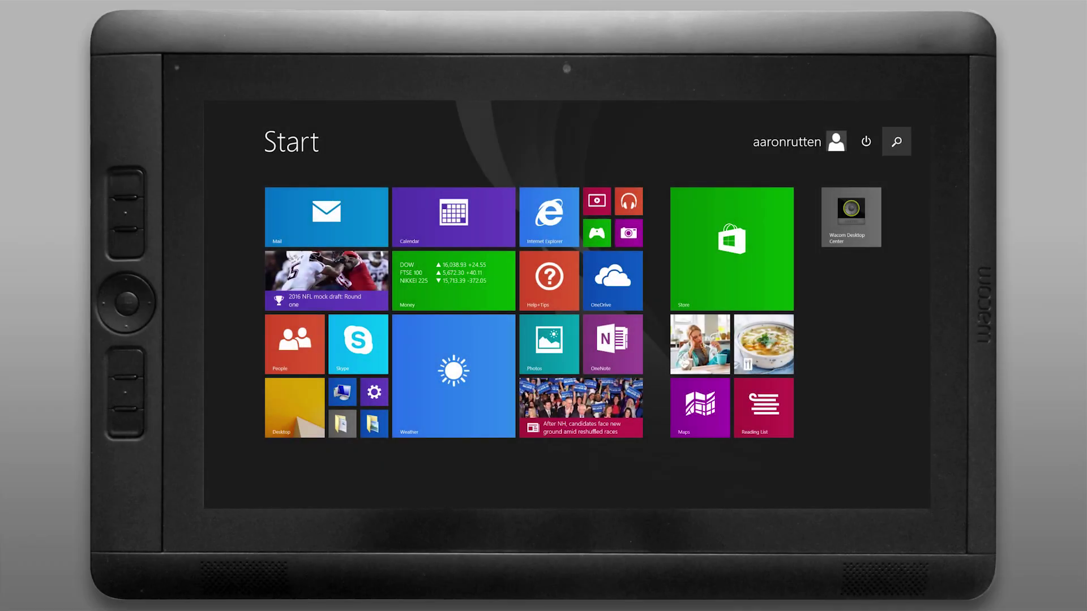
{"action": "left_click", "coordinate": [896, 142]}
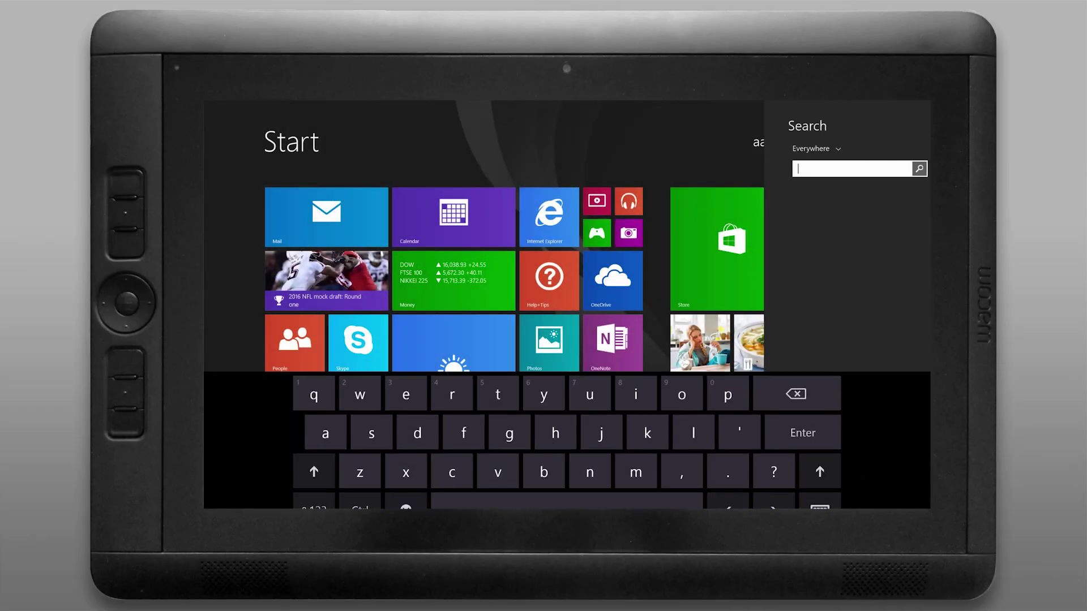
- Open Control Panel from search and view all its items as Small icons
{"action": "type", "text": "ontr"}
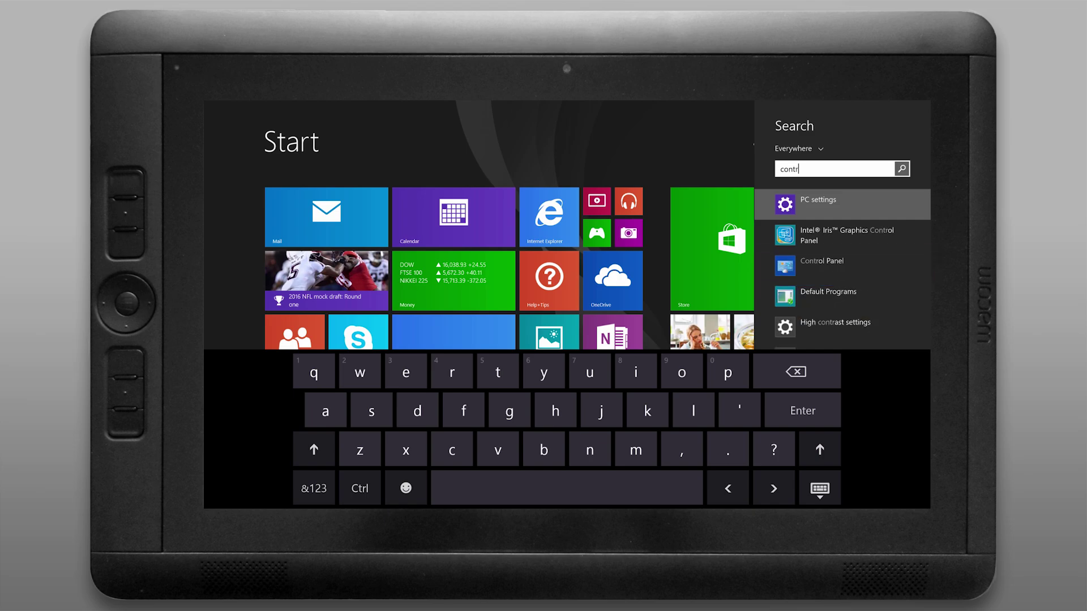
{"action": "left_click", "coordinate": [821, 261]}
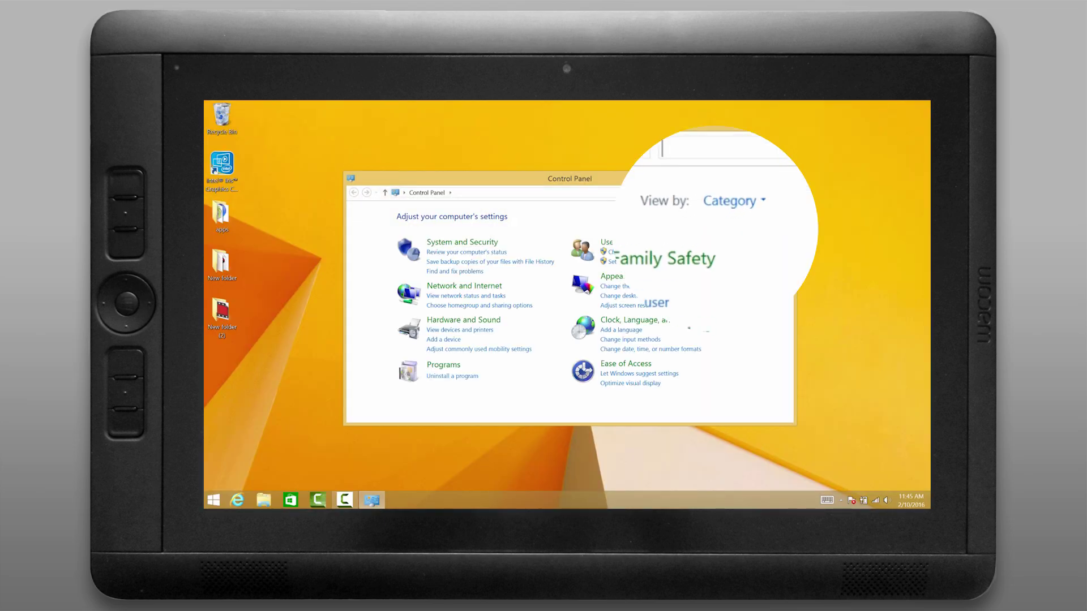
{"action": "left_click", "coordinate": [748, 198]}
{"action": "left_click", "coordinate": [775, 272]}
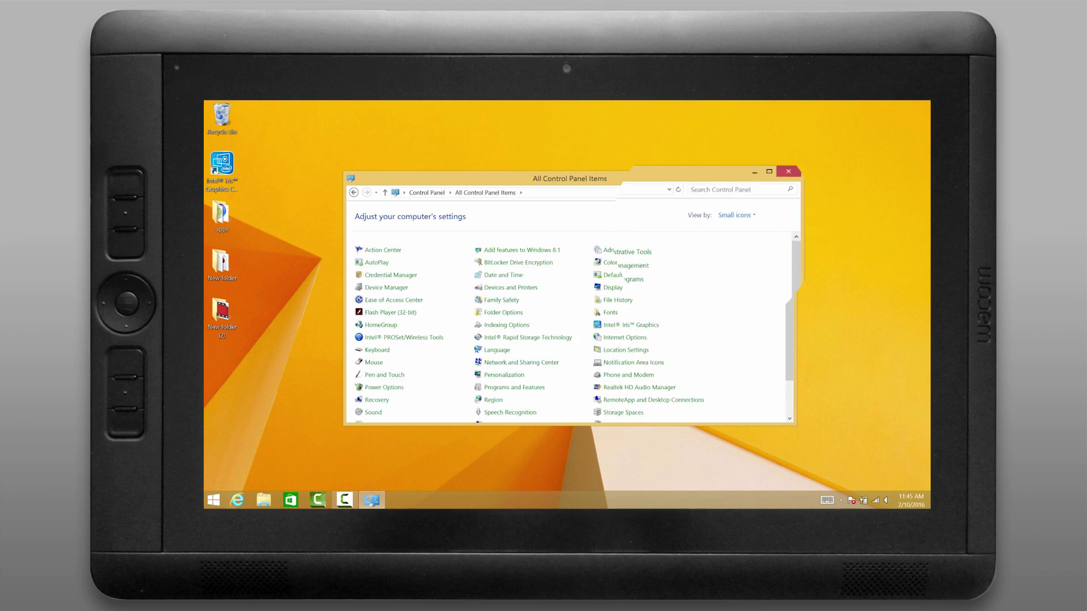
- Install the 4 important updates (57.2 MB) from Windows Update
{"action": "scroll", "coordinate": [566, 328], "scroll_direction": "down", "scroll_amount": 2}
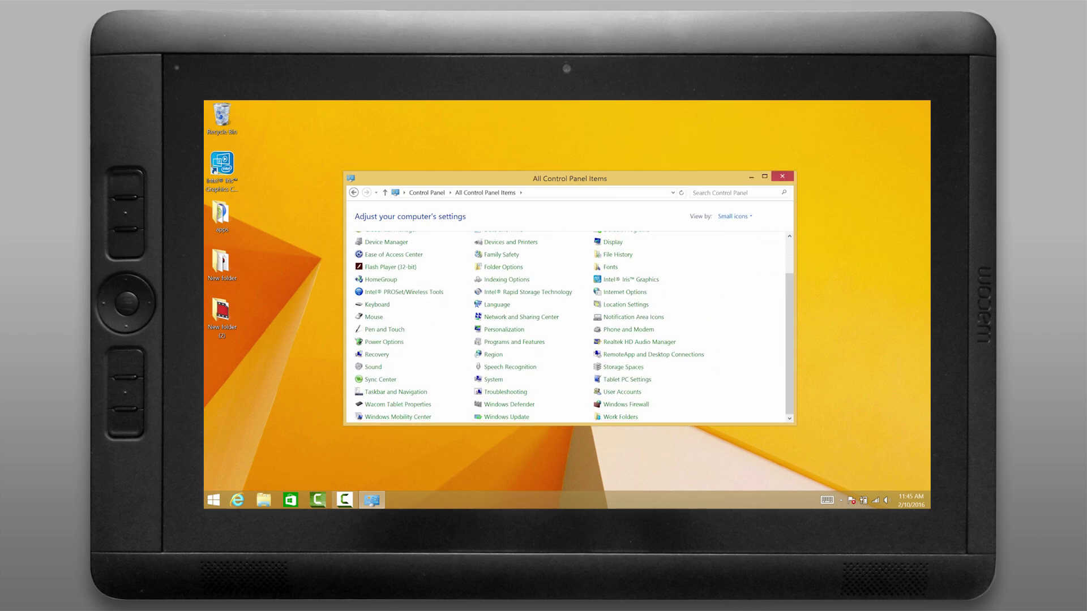
{"action": "left_click", "coordinate": [506, 417]}
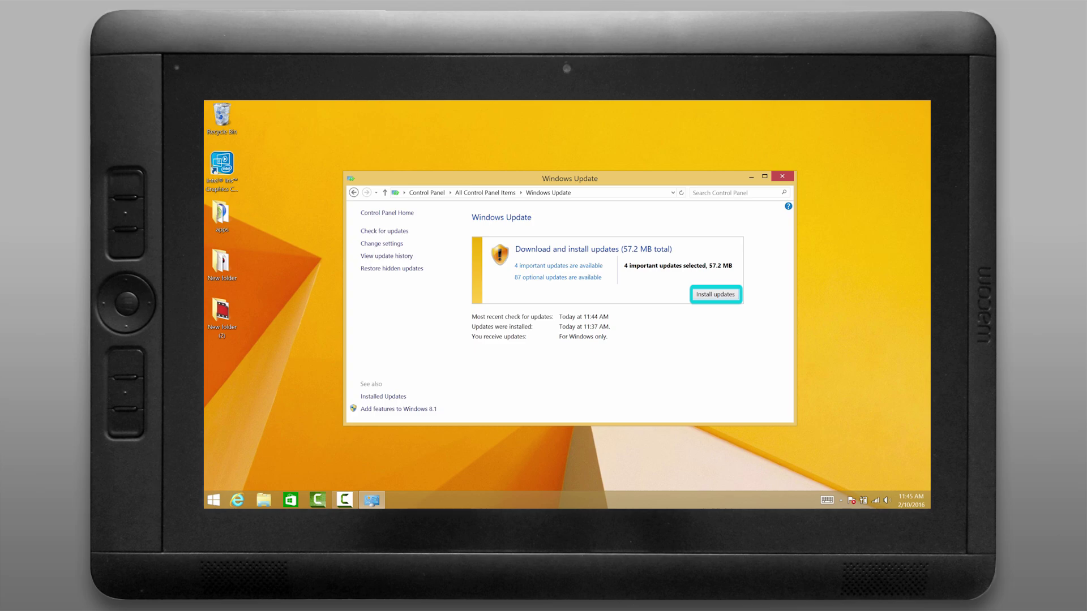
{"action": "left_click", "coordinate": [715, 294]}
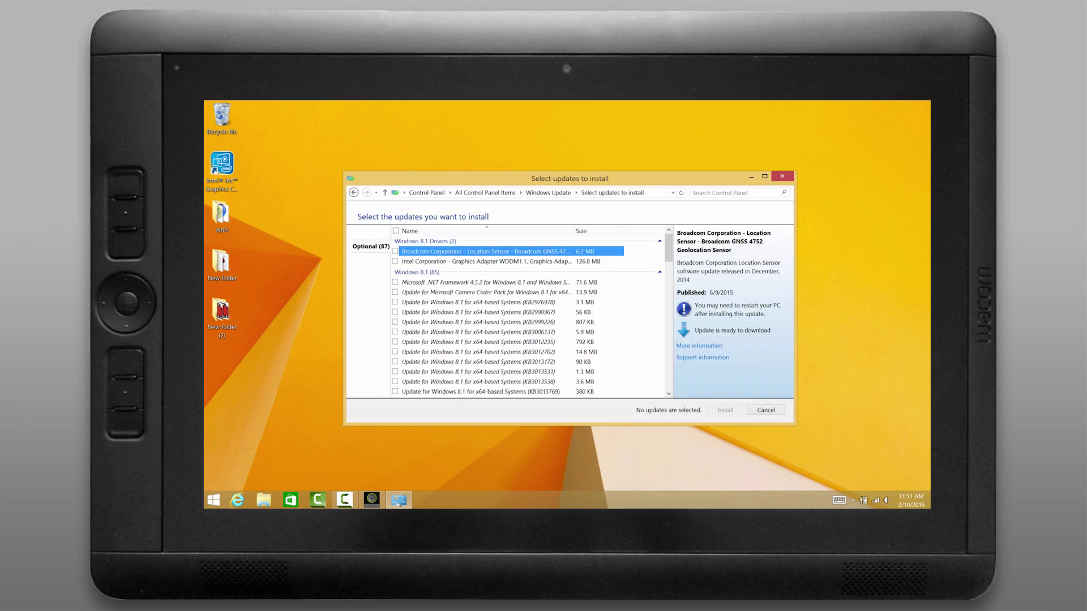
- Install all 87 selected optional updates, which kicks off the Windows 10 upgrade
{"action": "scroll", "coordinate": [530, 315], "scroll_direction": "down", "scroll_amount": 1}
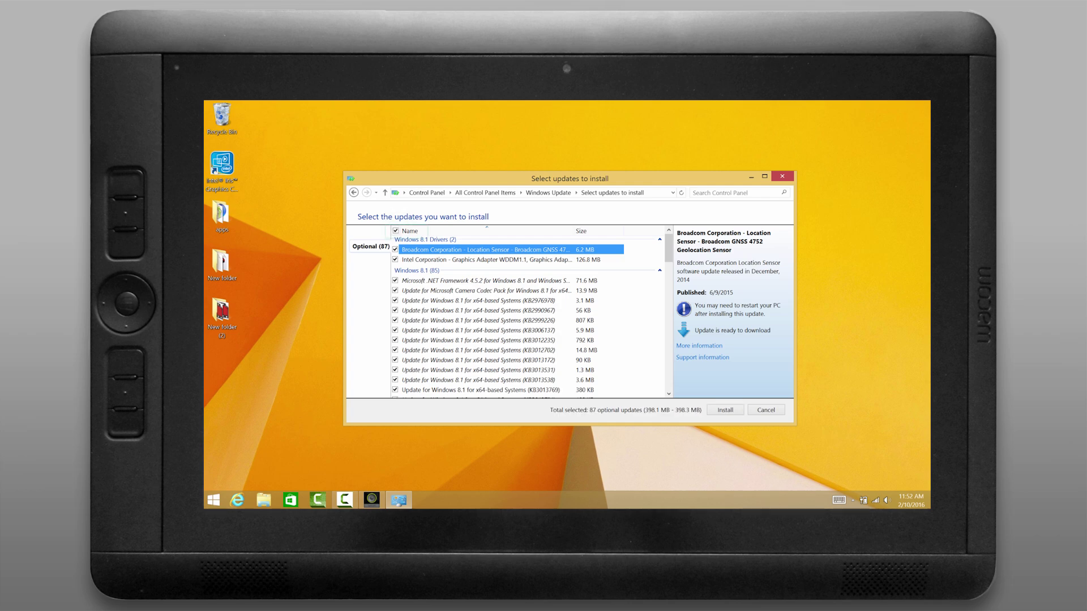
{"action": "key", "text": "Return"}
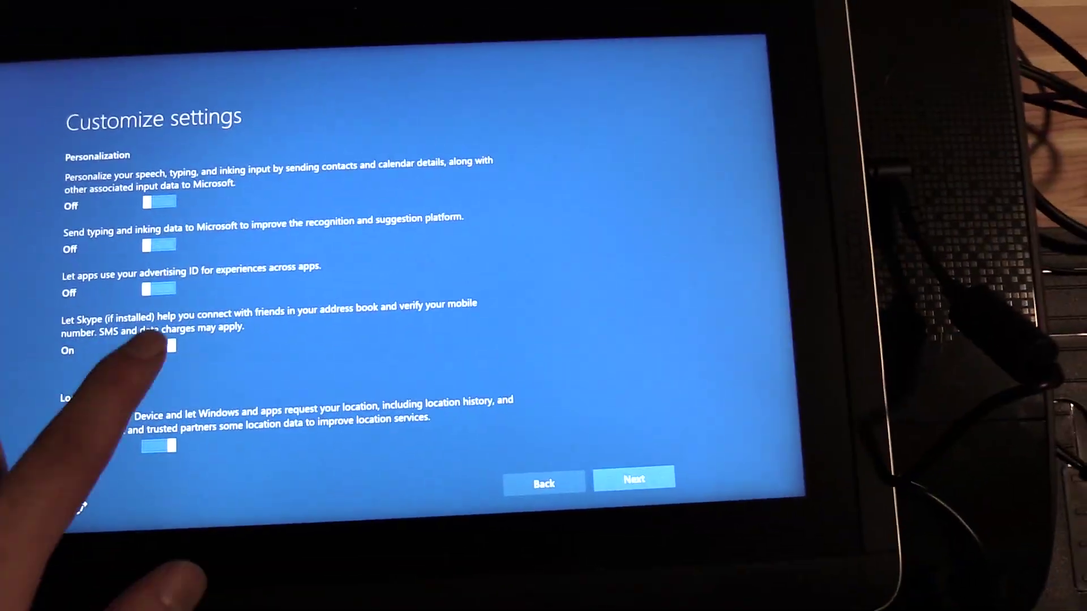
- Turn off Skype contact matching, location sharing, the three connectivity options and error reporting
{"action": "left_click", "coordinate": [160, 365]}
{"action": "left_click", "coordinate": [160, 464]}
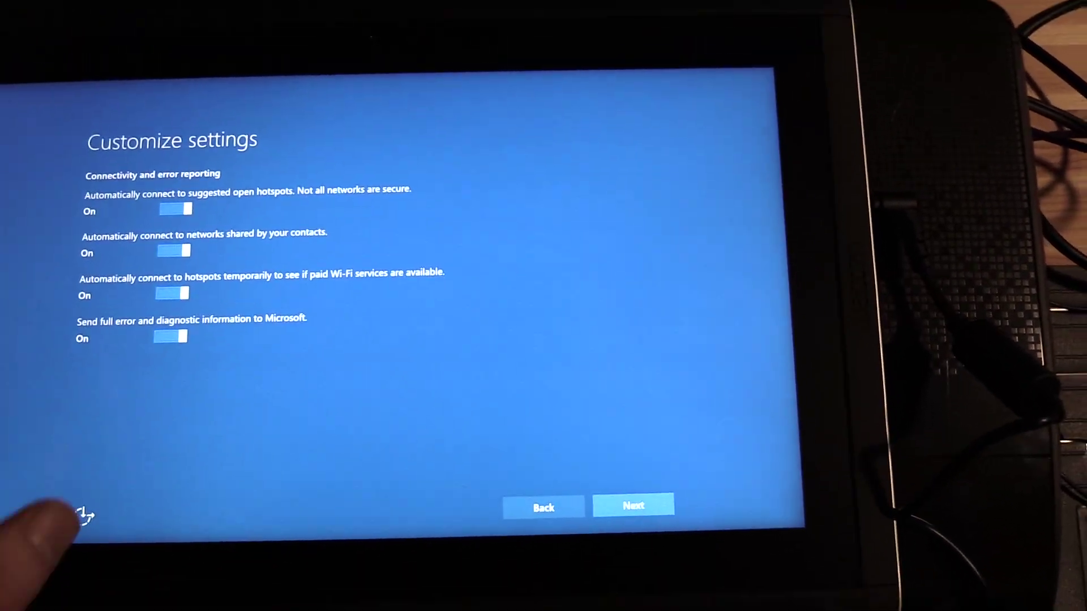
{"action": "left_click", "coordinate": [170, 204]}
{"action": "left_click", "coordinate": [170, 244]}
{"action": "left_click", "coordinate": [170, 286]}
{"action": "left_click", "coordinate": [169, 328]}
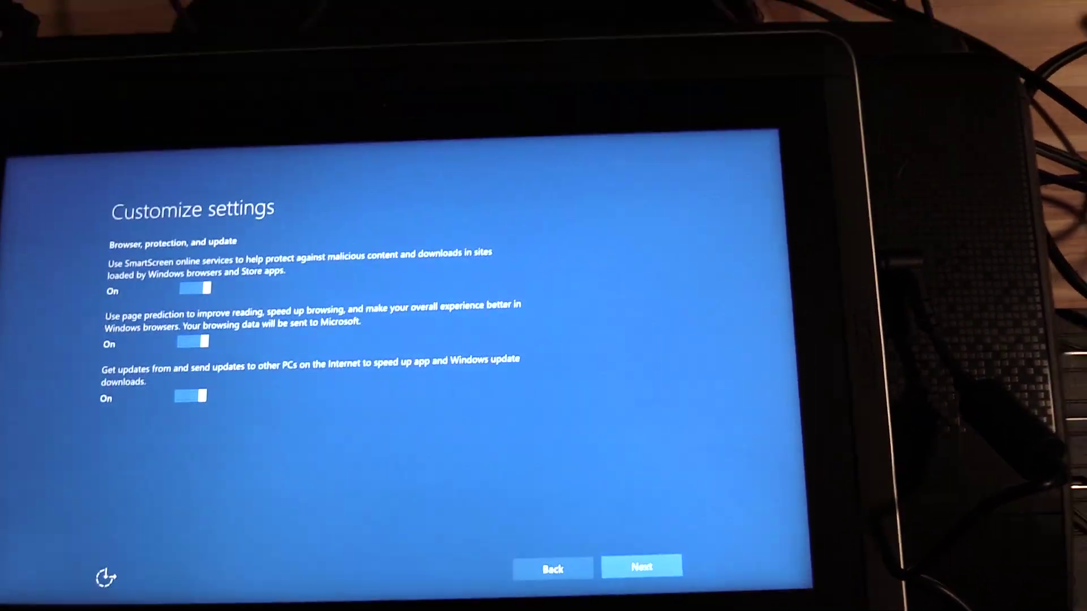
- Turn off SmartScreen, page prediction and update sharing, then continue and skip Cortana
{"action": "left_click", "coordinate": [172, 217]}
{"action": "left_click", "coordinate": [171, 270]}
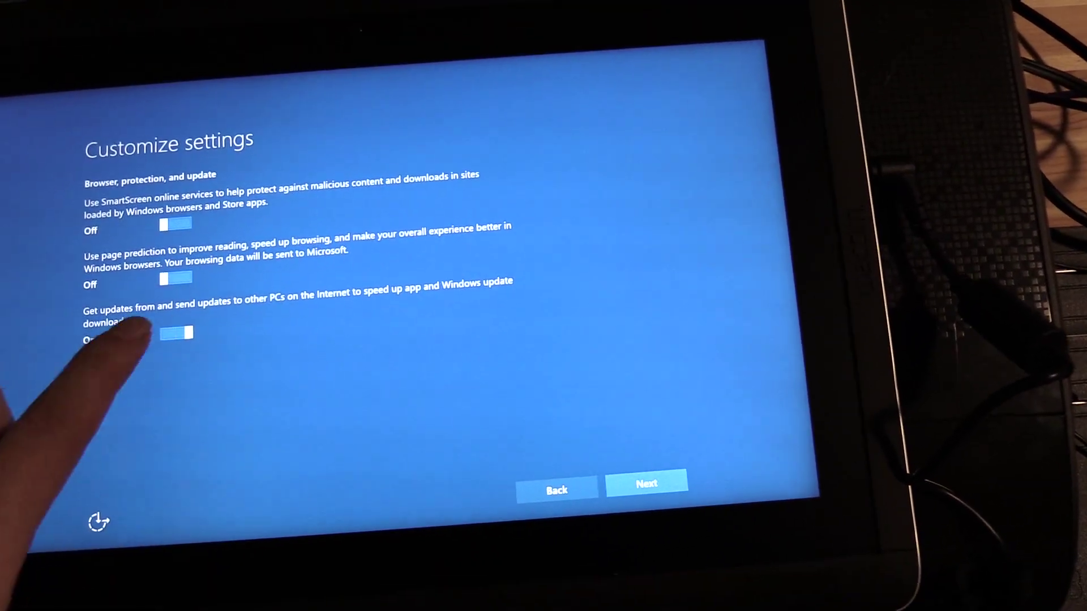
{"action": "left_click", "coordinate": [170, 326]}
{"action": "left_click", "coordinate": [671, 495]}
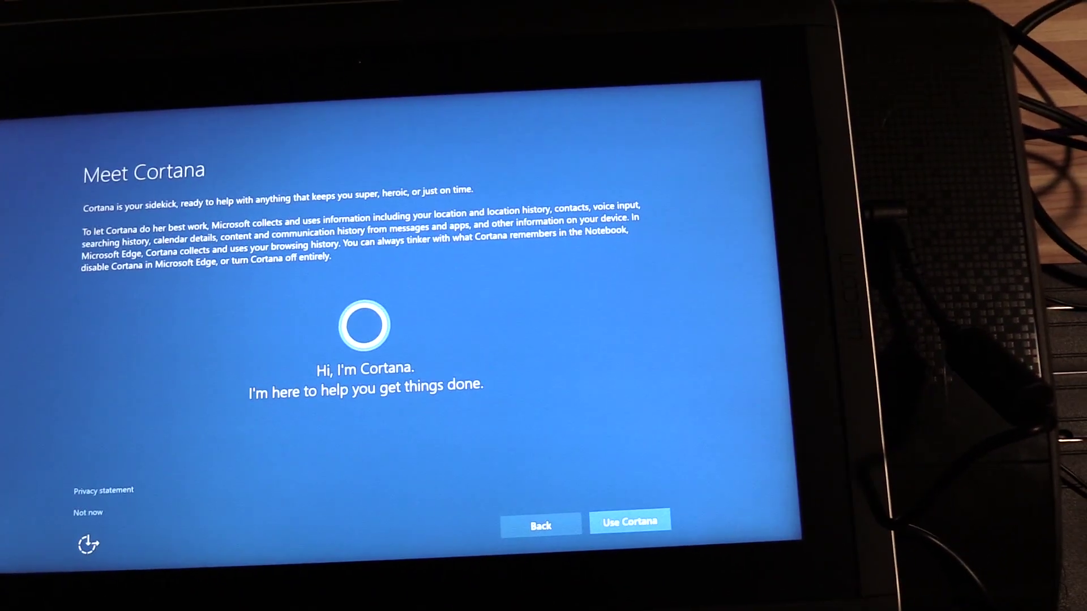
{"action": "left_click", "coordinate": [90, 515]}
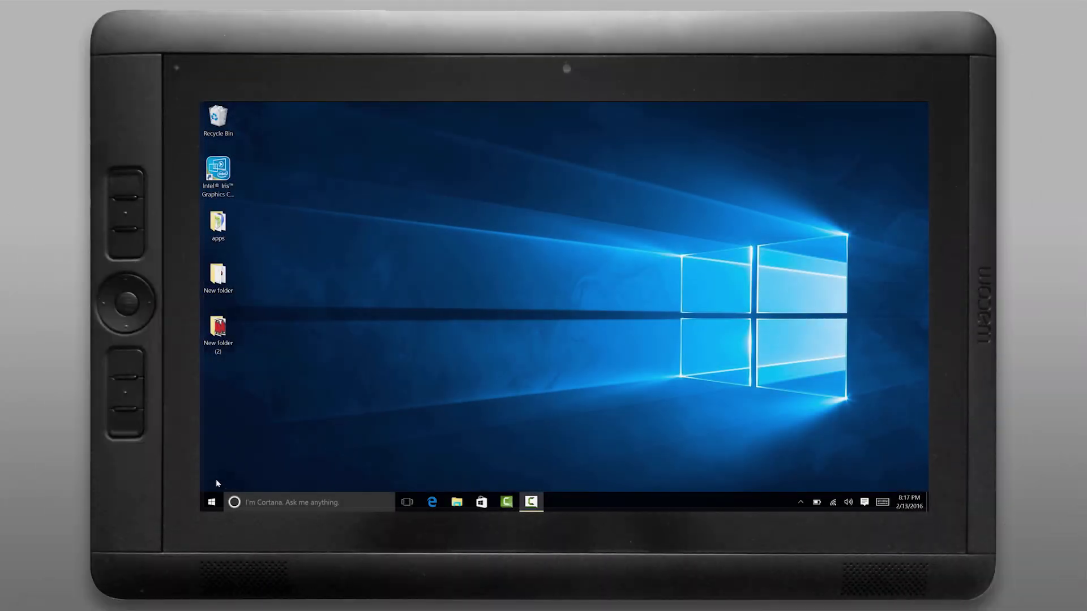
- From All apps, open Wacom Desktop Center and download the 6.3.15-3 driver update
{"action": "left_click", "coordinate": [210, 502]}
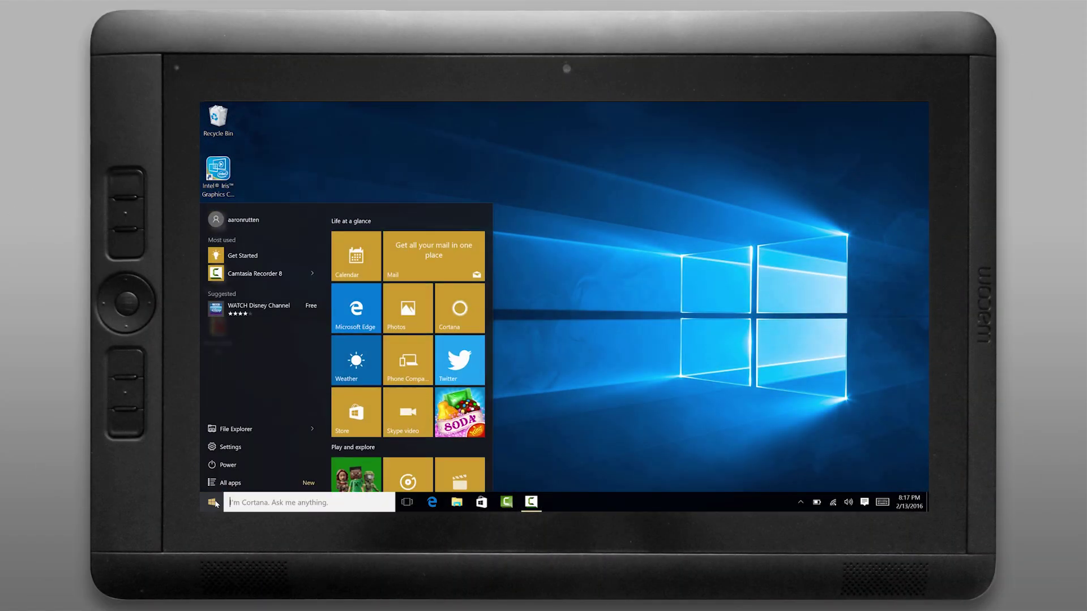
{"action": "left_click", "coordinate": [225, 481]}
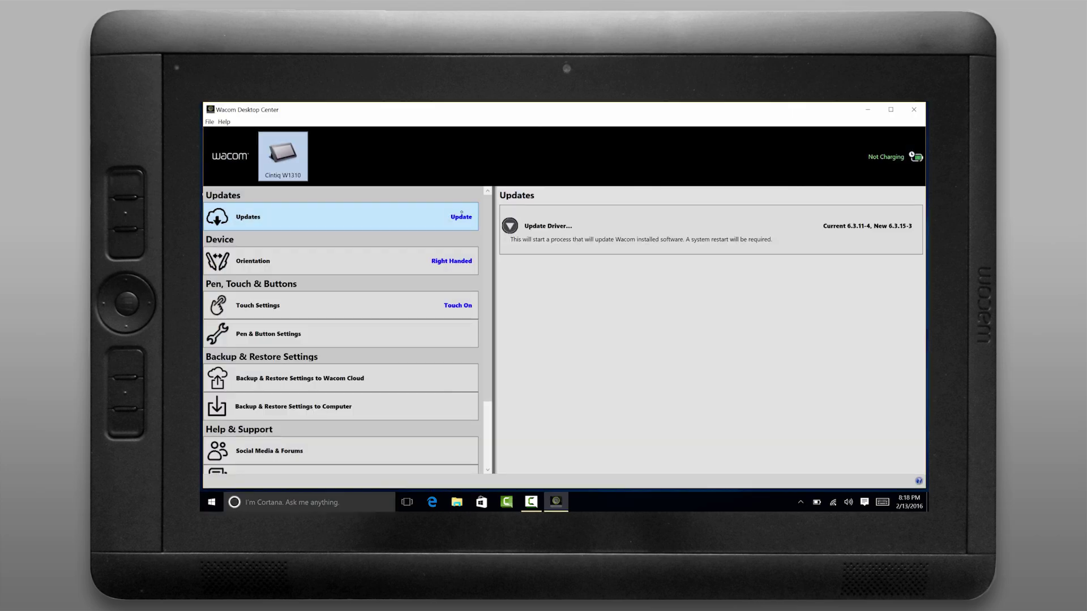
{"action": "left_click", "coordinate": [569, 226]}
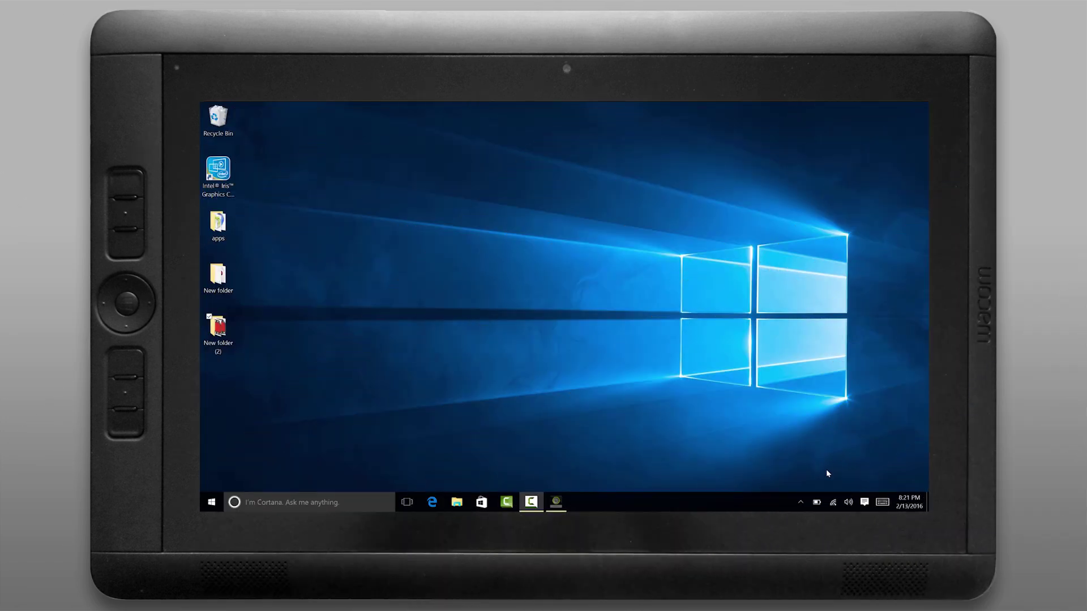
- Turn on battery saver from the taskbar battery panel
{"action": "mouse_move", "coordinate": [818, 506]}
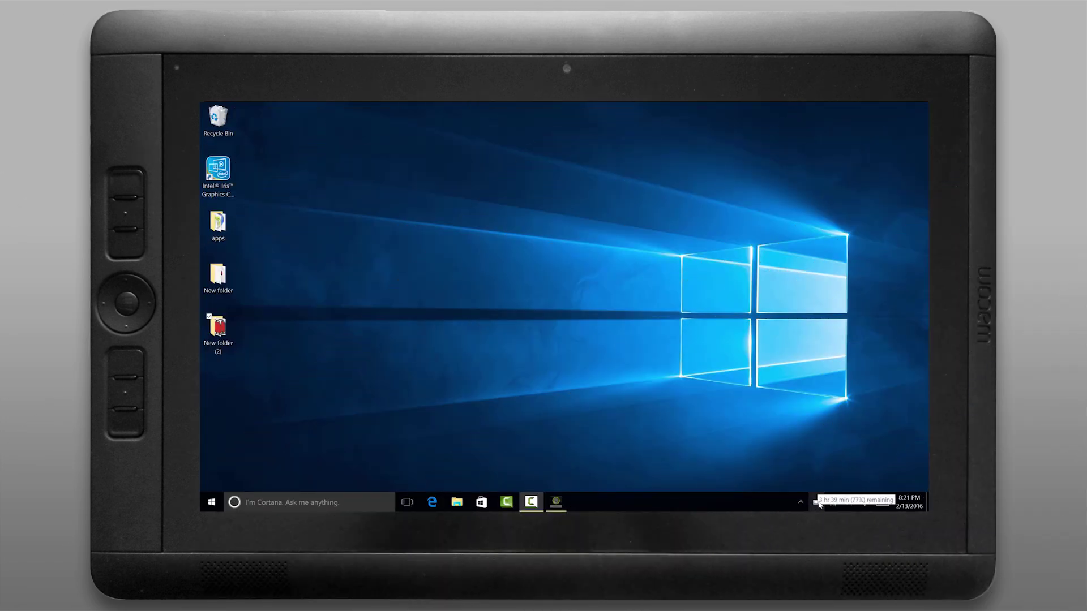
{"action": "left_click", "coordinate": [817, 502]}
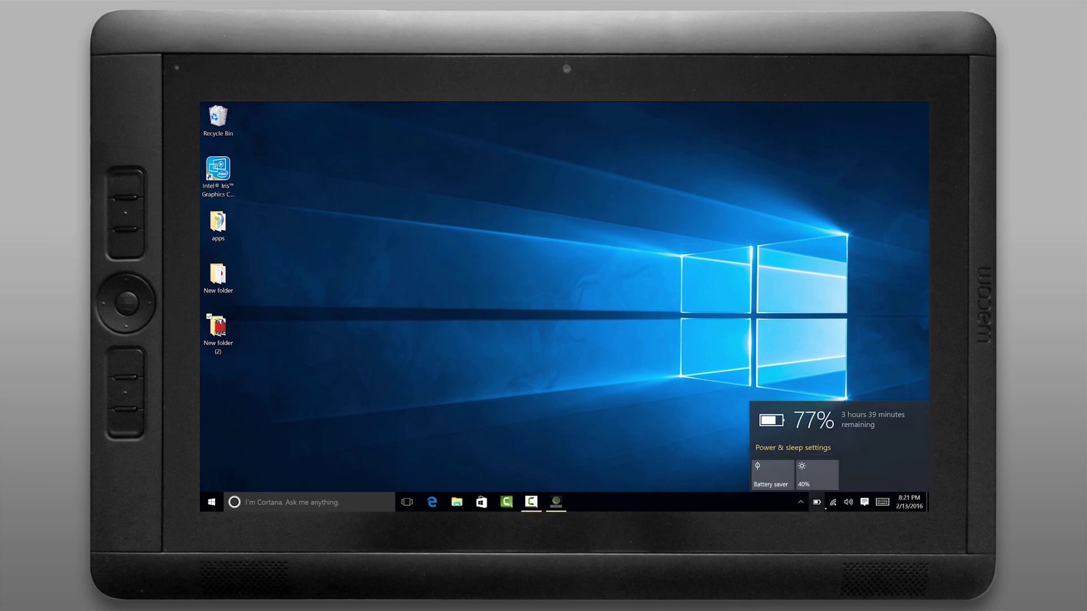
{"action": "left_click", "coordinate": [771, 474]}
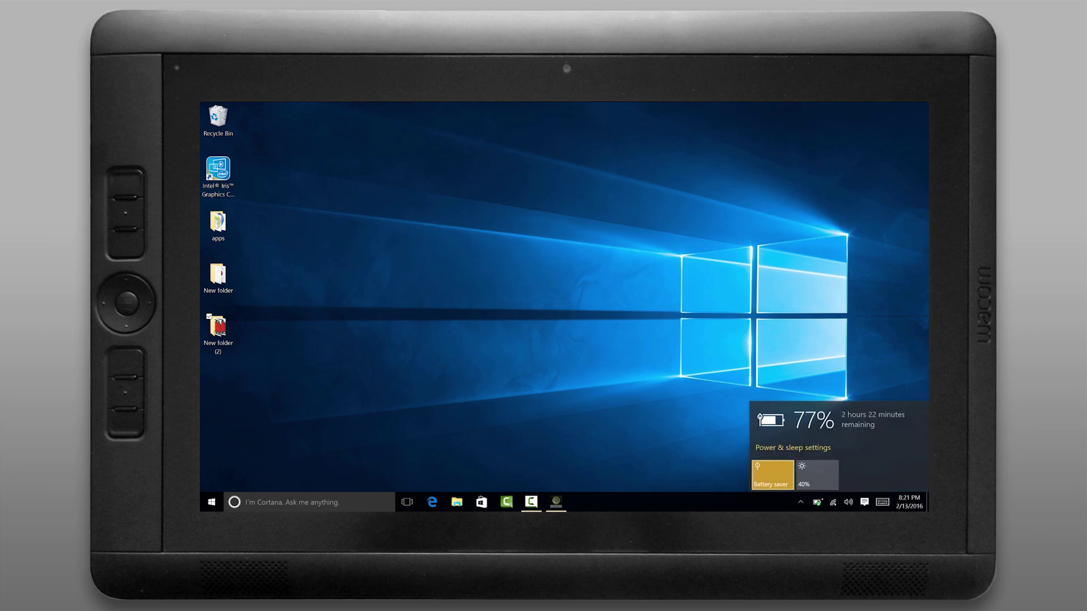
- Cycle through the screen brightness levels, then go to Power & sleep settings
{"action": "left_click", "coordinate": [816, 475]}
{"action": "left_click", "coordinate": [817, 474]}
{"action": "left_click", "coordinate": [817, 475]}
{"action": "left_click", "coordinate": [817, 474]}
{"action": "left_click", "coordinate": [792, 448]}
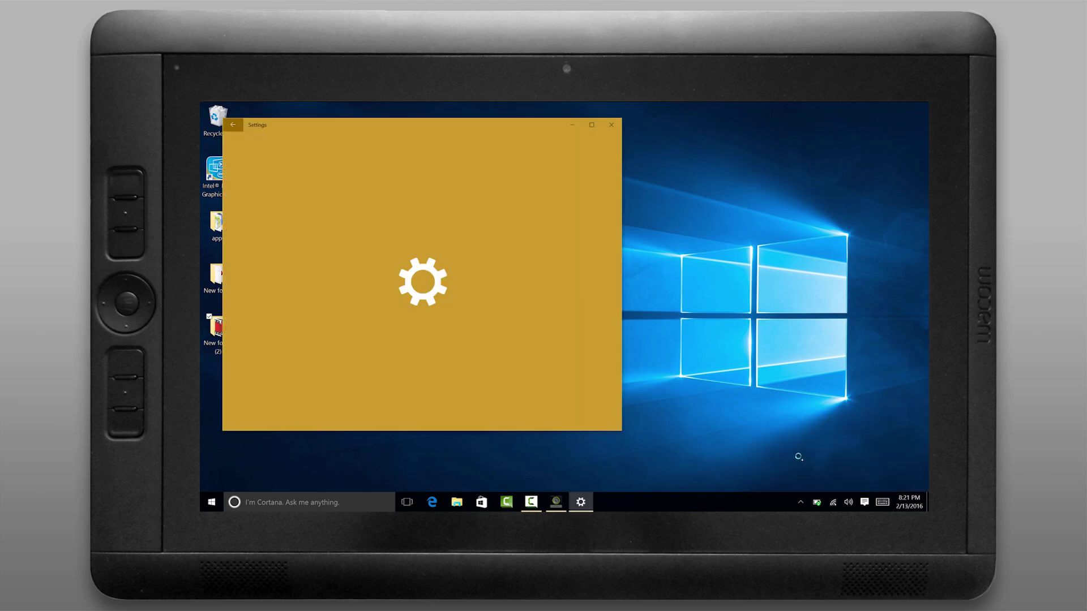
- Set the screen to turn off Never, both on battery and plugged in
{"action": "left_click", "coordinate": [439, 212]}
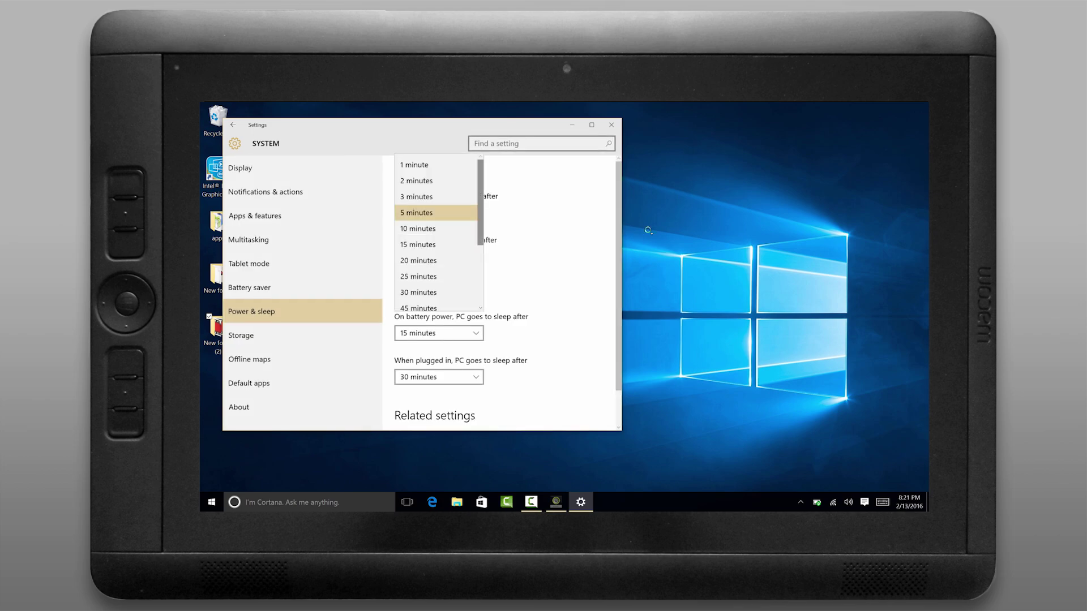
{"action": "scroll", "coordinate": [439, 235], "scroll_direction": "down", "scroll_amount": 3}
{"action": "left_click", "coordinate": [419, 299]}
{"action": "left_click", "coordinate": [439, 256]}
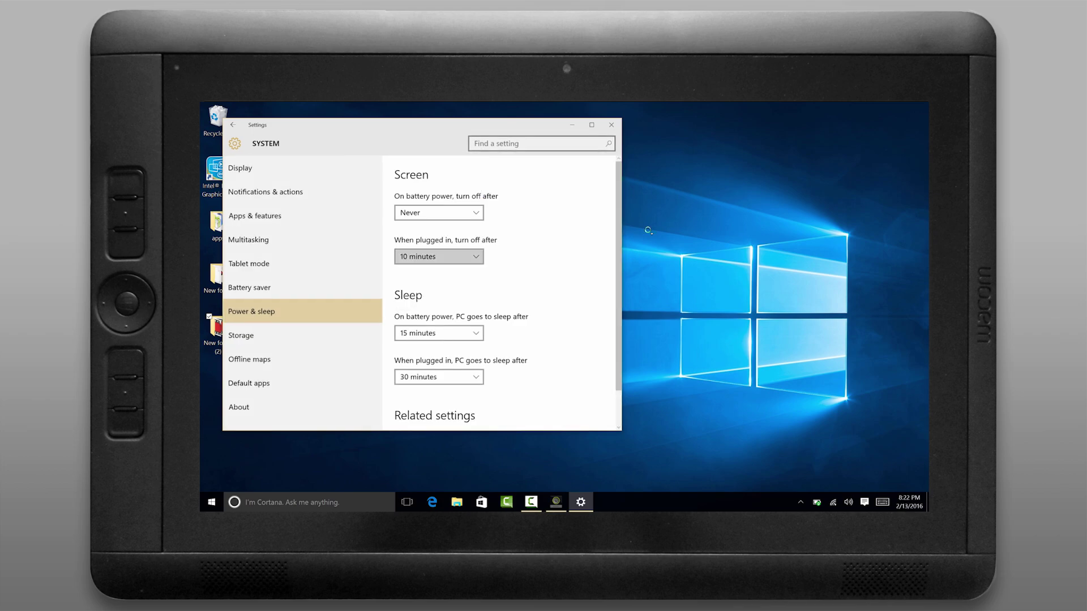
{"action": "scroll", "coordinate": [438, 277], "scroll_direction": "down", "scroll_amount": 3}
{"action": "left_click", "coordinate": [419, 345]}
- Set sleep to 30 minutes on battery and Never when plugged in
{"action": "left_click", "coordinate": [438, 333]}
{"action": "left_click", "coordinate": [418, 381]}
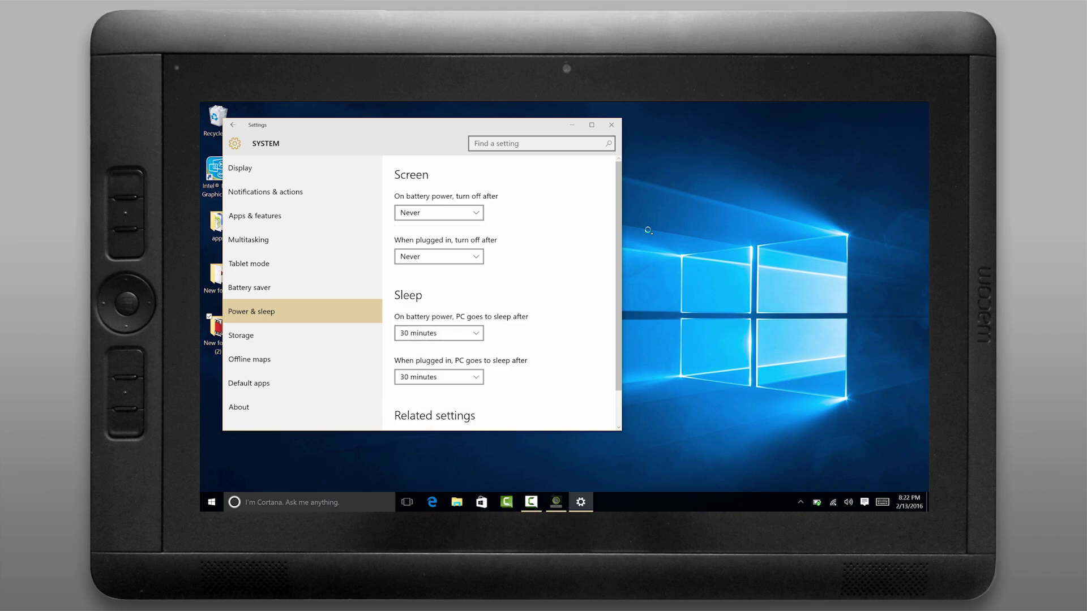
{"action": "left_click", "coordinate": [438, 377]}
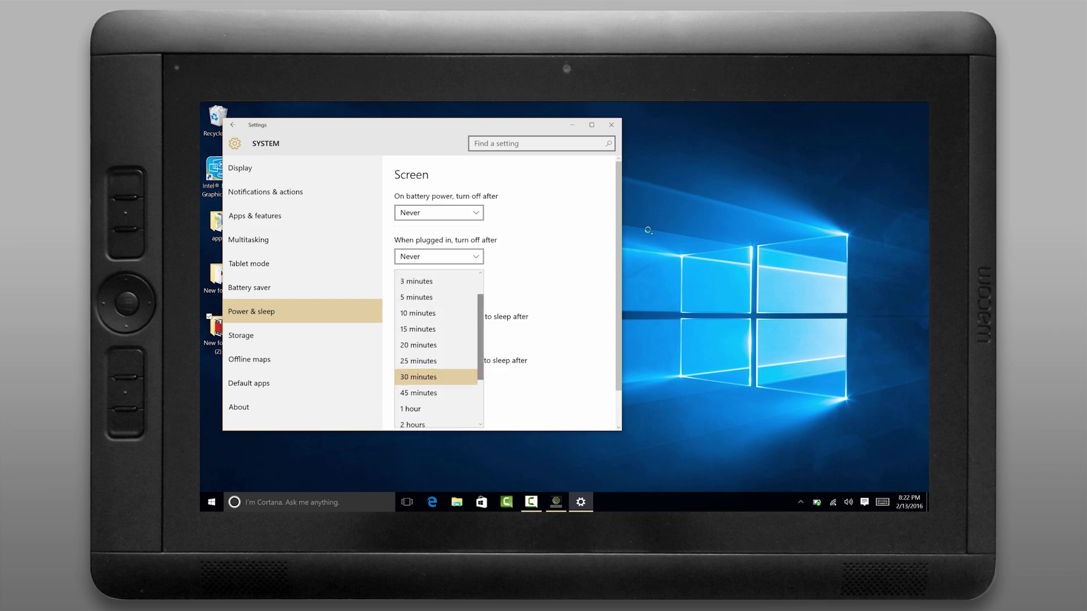
{"action": "scroll", "coordinate": [436, 350], "scroll_direction": "down", "scroll_amount": 3}
{"action": "left_click", "coordinate": [416, 416]}
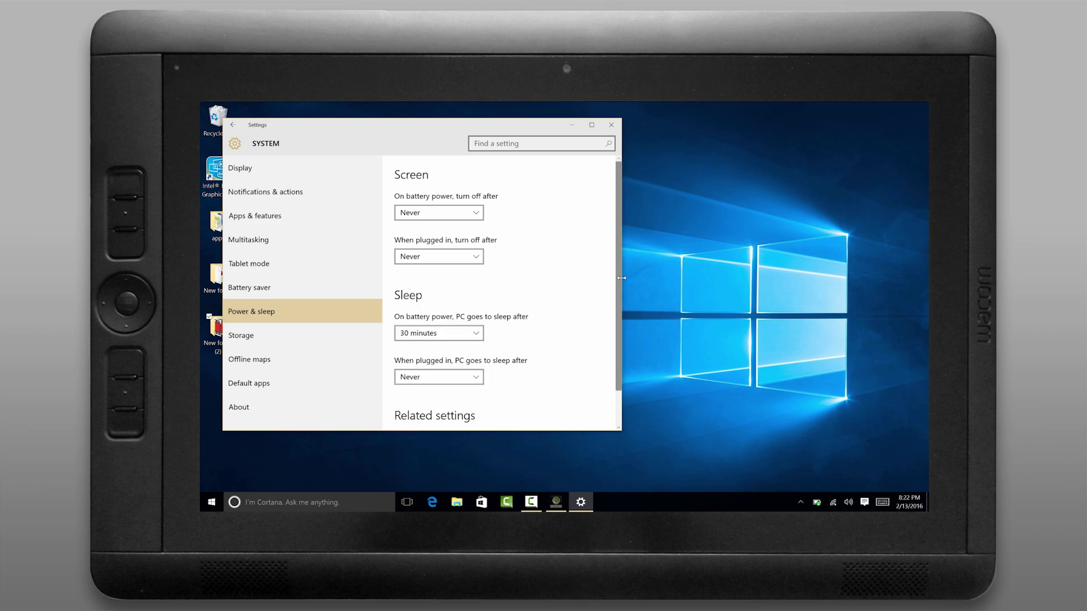
{"action": "scroll", "coordinate": [621, 276], "scroll_direction": "down", "scroll_amount": 2}
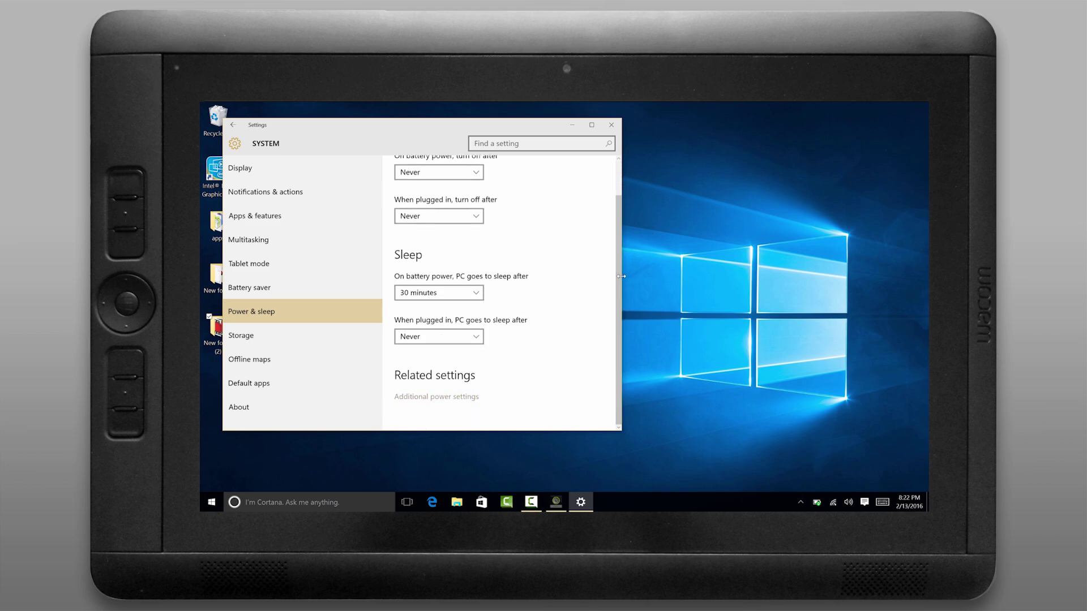
- Show the hidden power plans and select the High performance plan
{"action": "left_click", "coordinate": [453, 396]}
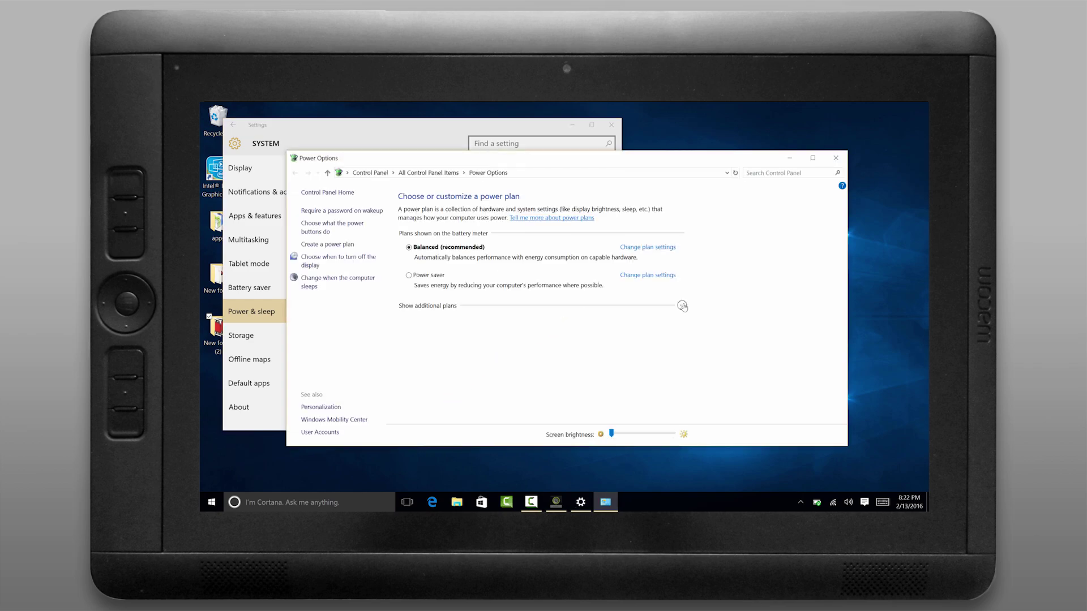
{"action": "left_click", "coordinate": [682, 306]}
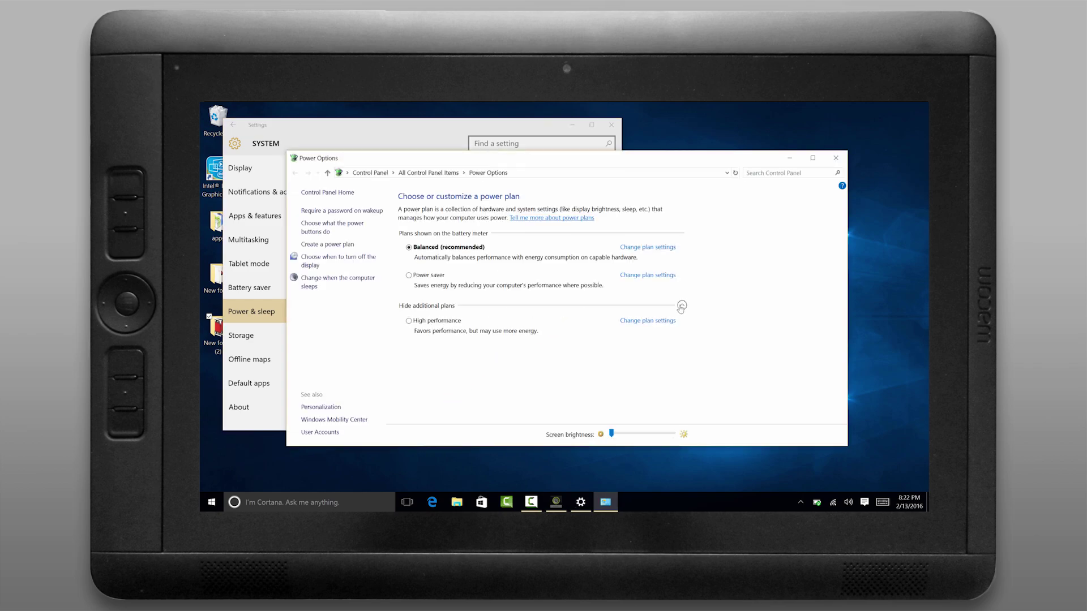
{"action": "left_click", "coordinate": [410, 322]}
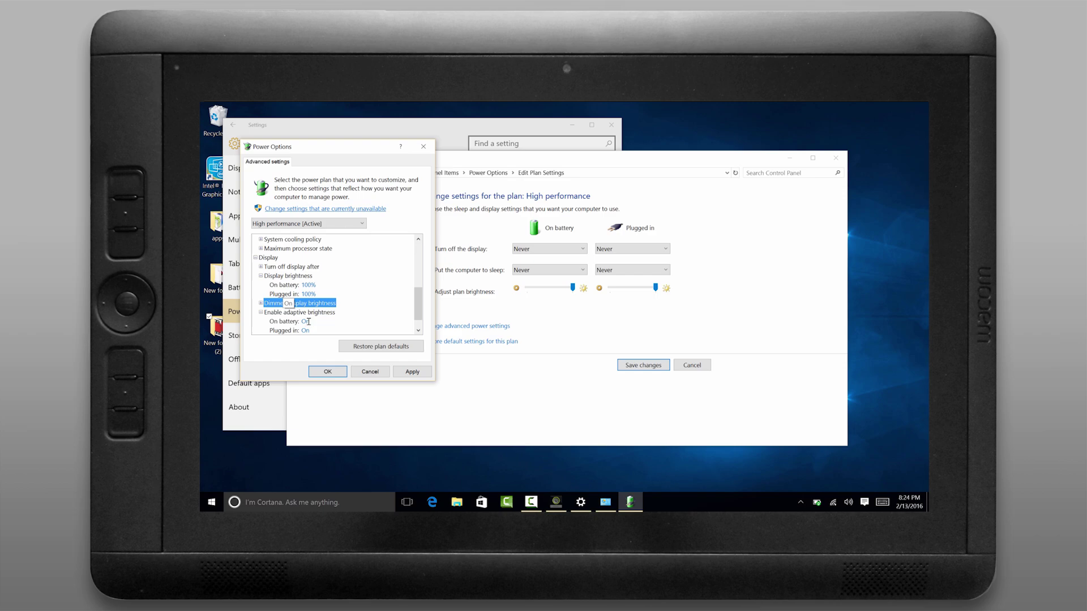
- Turn off adaptive brightness on battery for High performance and save the plan
{"action": "left_click", "coordinate": [311, 321]}
{"action": "left_click", "coordinate": [320, 321]}
{"action": "left_click", "coordinate": [309, 338]}
{"action": "left_click", "coordinate": [413, 371]}
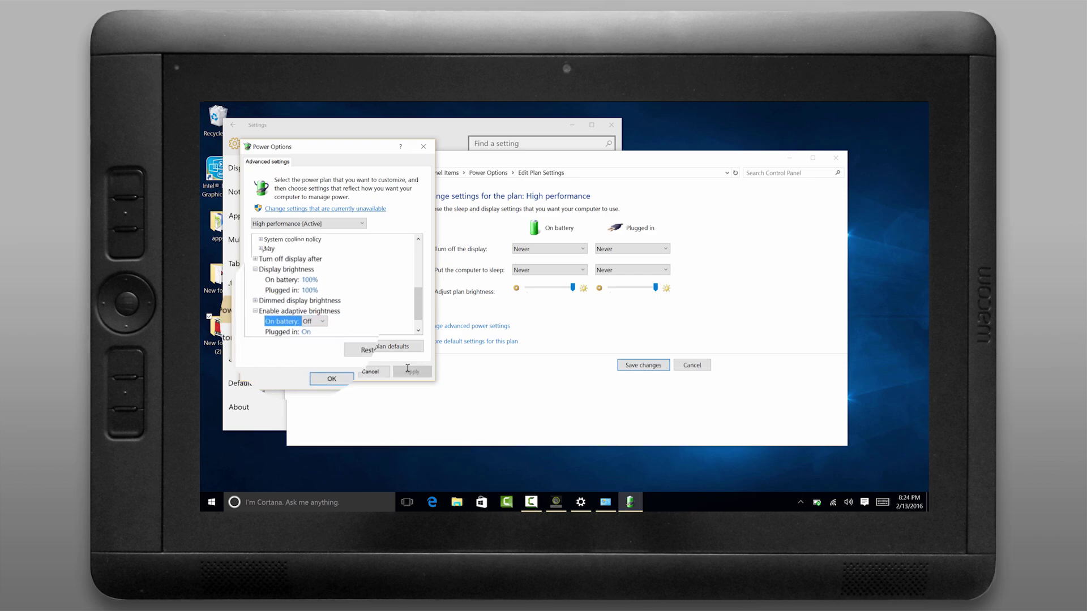
{"action": "scroll", "coordinate": [306, 312], "scroll_direction": "down", "scroll_amount": 1}
{"action": "left_click", "coordinate": [313, 307]}
{"action": "left_click", "coordinate": [315, 294]}
{"action": "left_click", "coordinate": [316, 295]}
{"action": "left_click", "coordinate": [321, 296]}
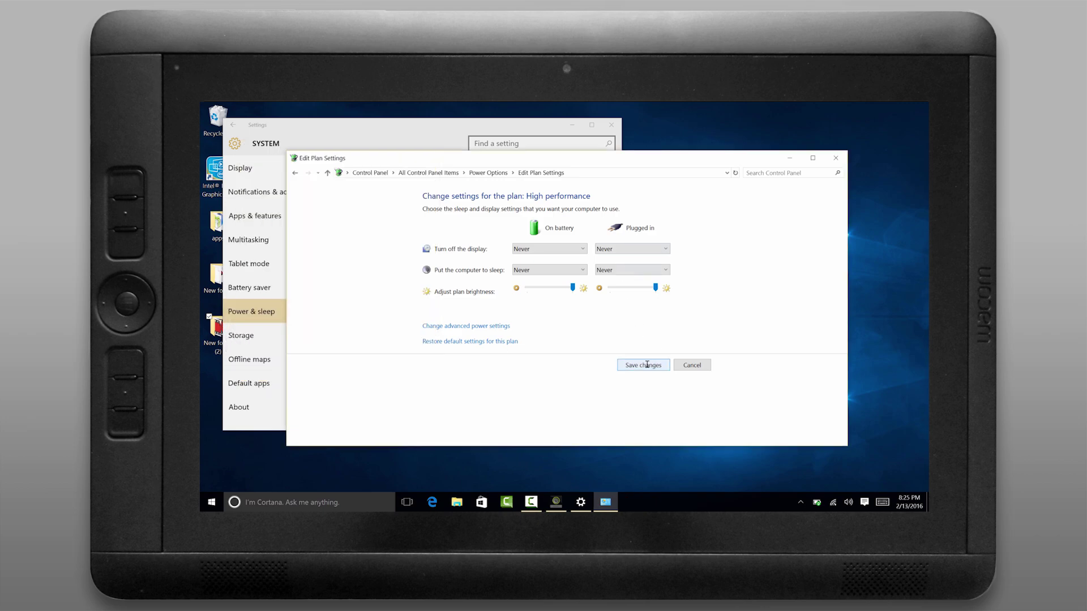
{"action": "left_click", "coordinate": [647, 366]}
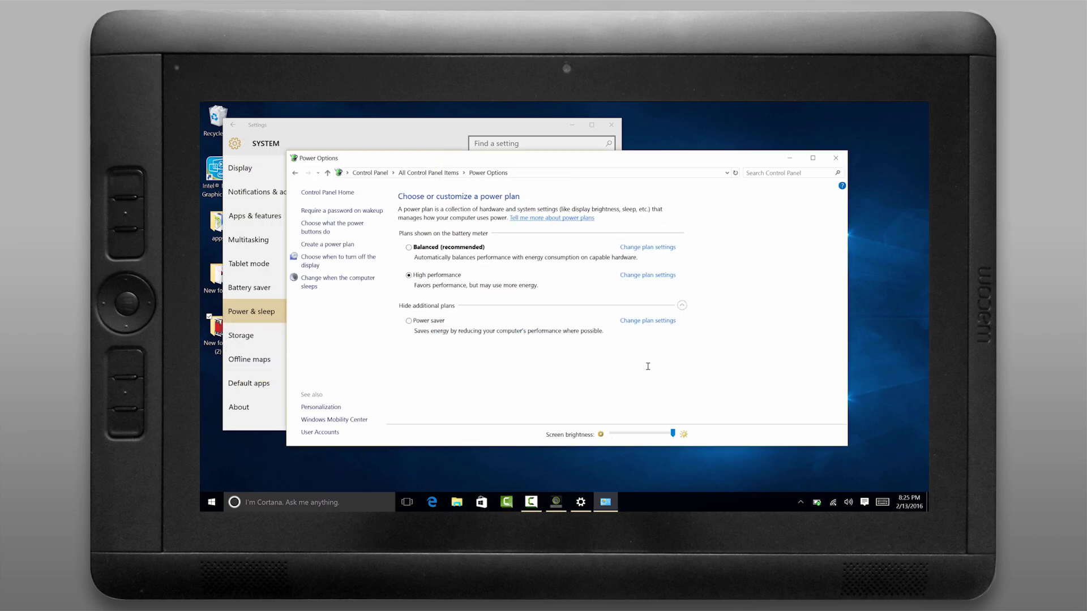
- Reselect the Balanced plan and close the Power Options window
{"action": "left_click", "coordinate": [412, 247]}
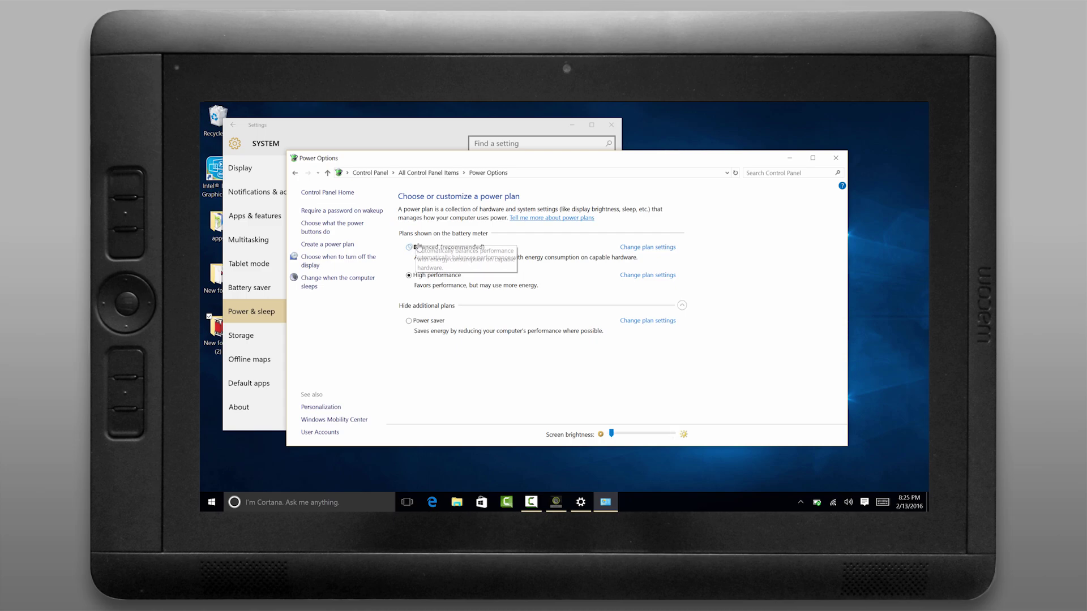
{"action": "left_click", "coordinate": [635, 247]}
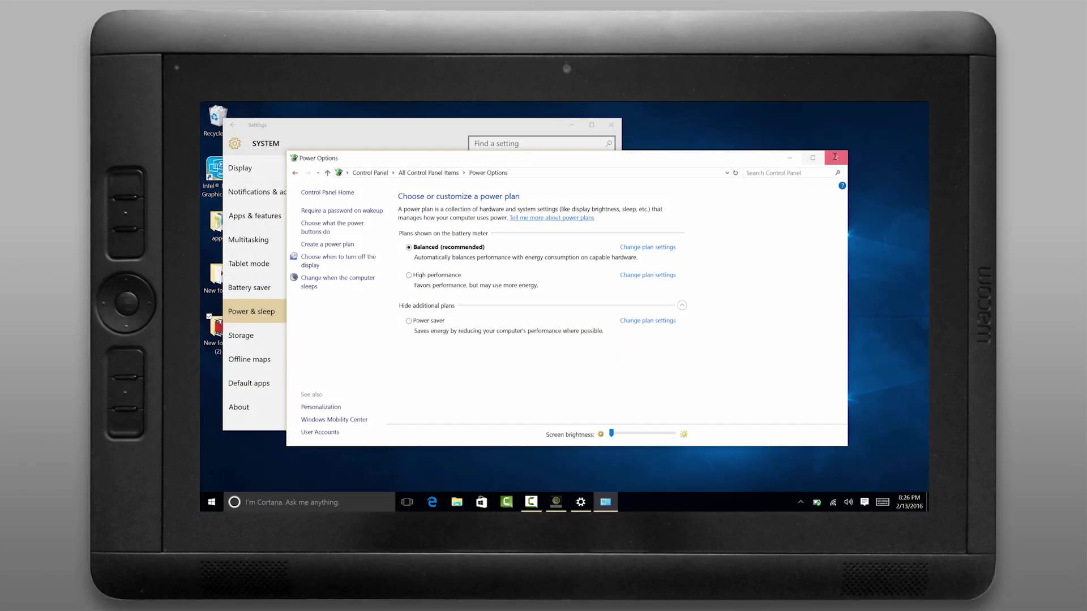
{"action": "left_click", "coordinate": [835, 158]}
- Close Settings, choose Not interested for Cortana, and hide the Popular now news feed
{"action": "left_click", "coordinate": [611, 124]}
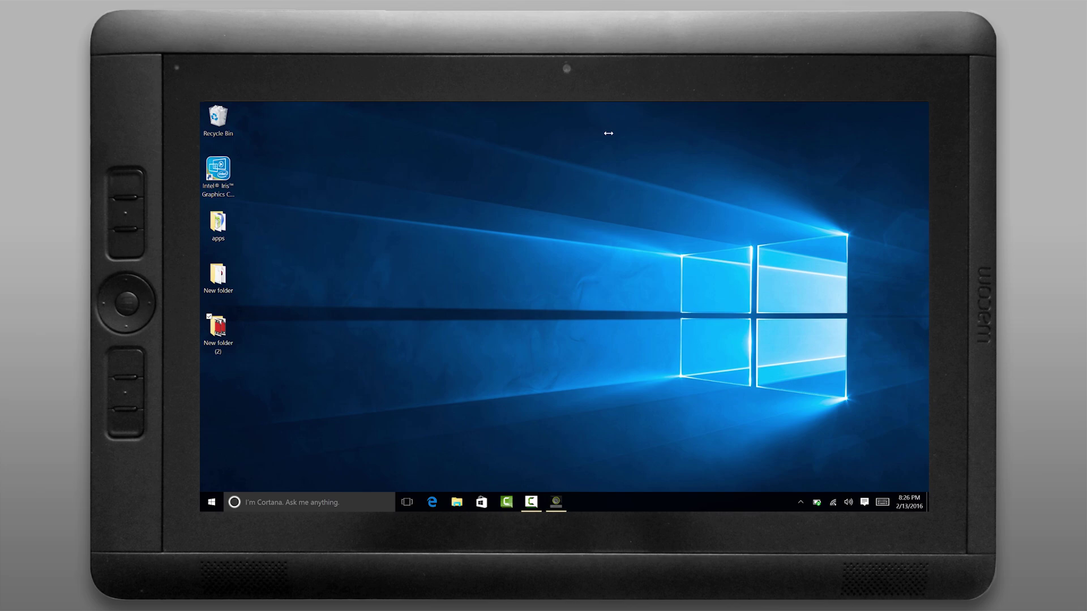
{"action": "left_click", "coordinate": [229, 501]}
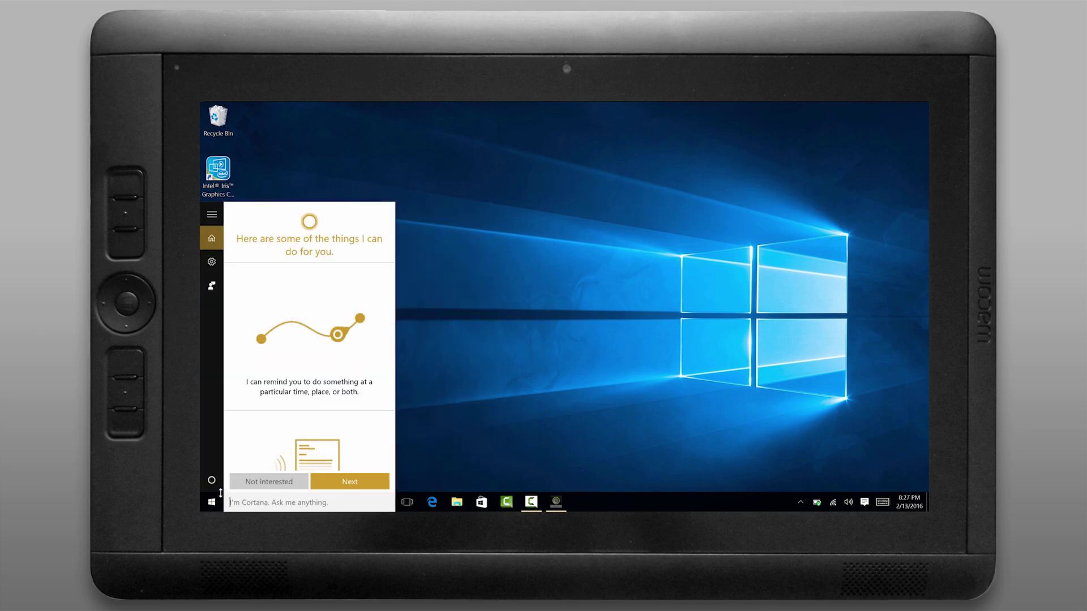
{"action": "left_click", "coordinate": [269, 482]}
{"action": "left_click", "coordinate": [269, 482]}
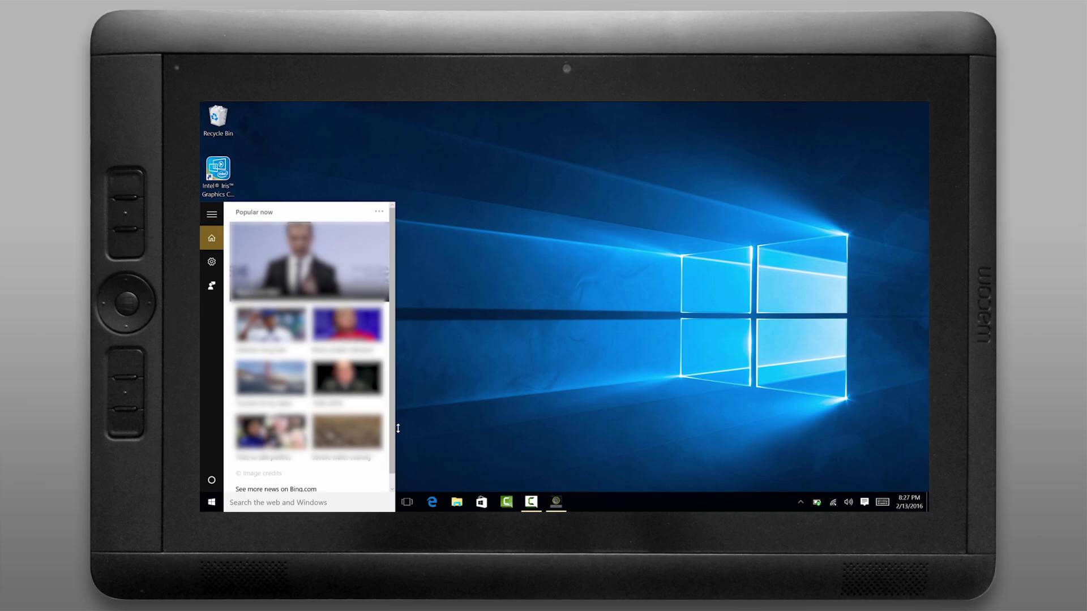
{"action": "left_click", "coordinate": [379, 211]}
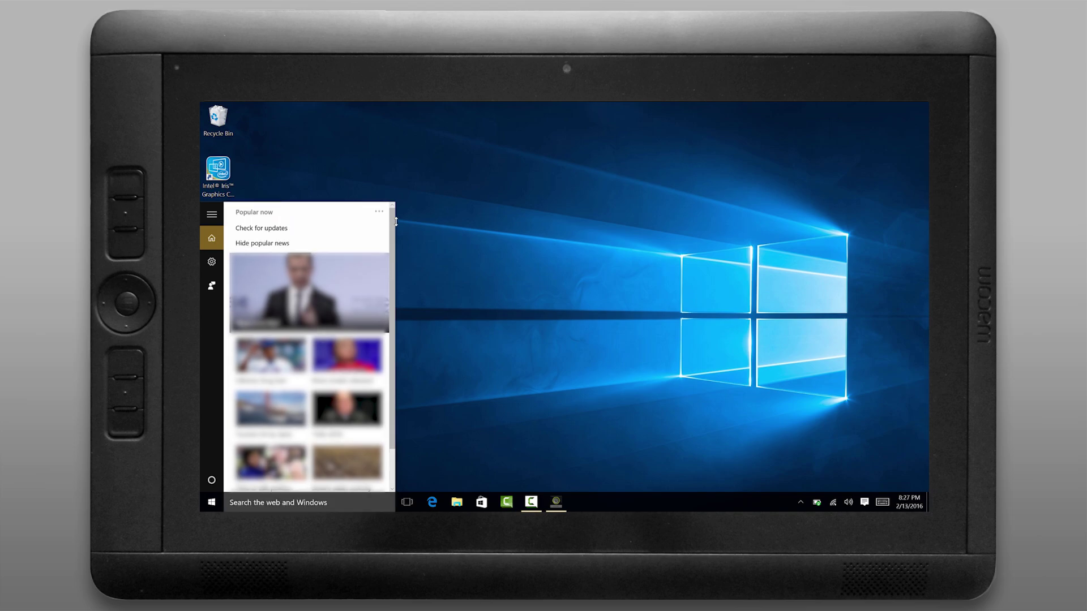
{"action": "left_click", "coordinate": [262, 244]}
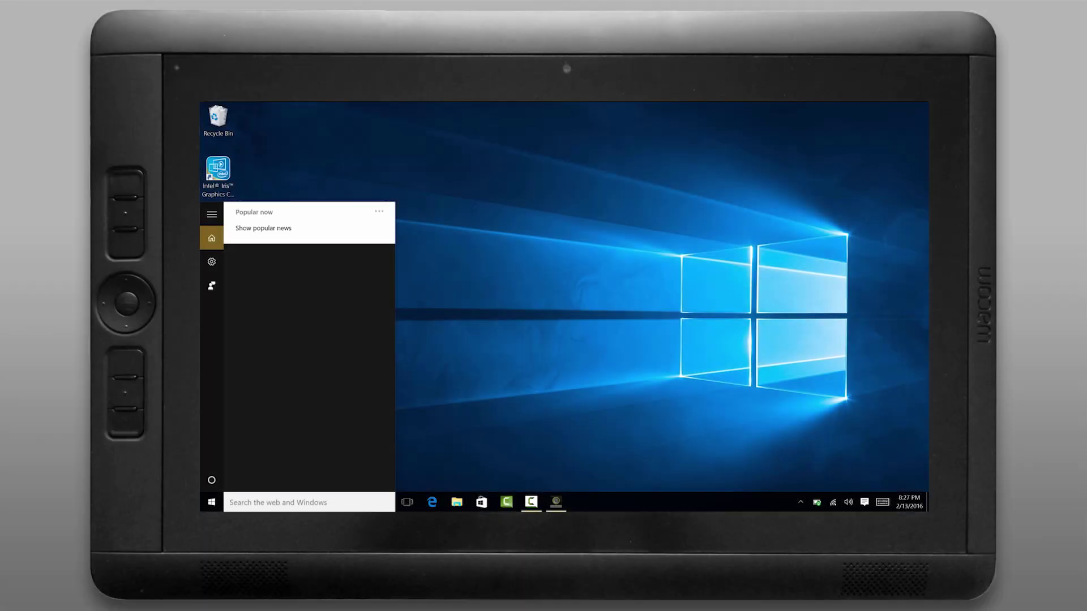
- Try the full and split touch keyboard layouts, then return to handwriting input
{"action": "left_click", "coordinate": [883, 503]}
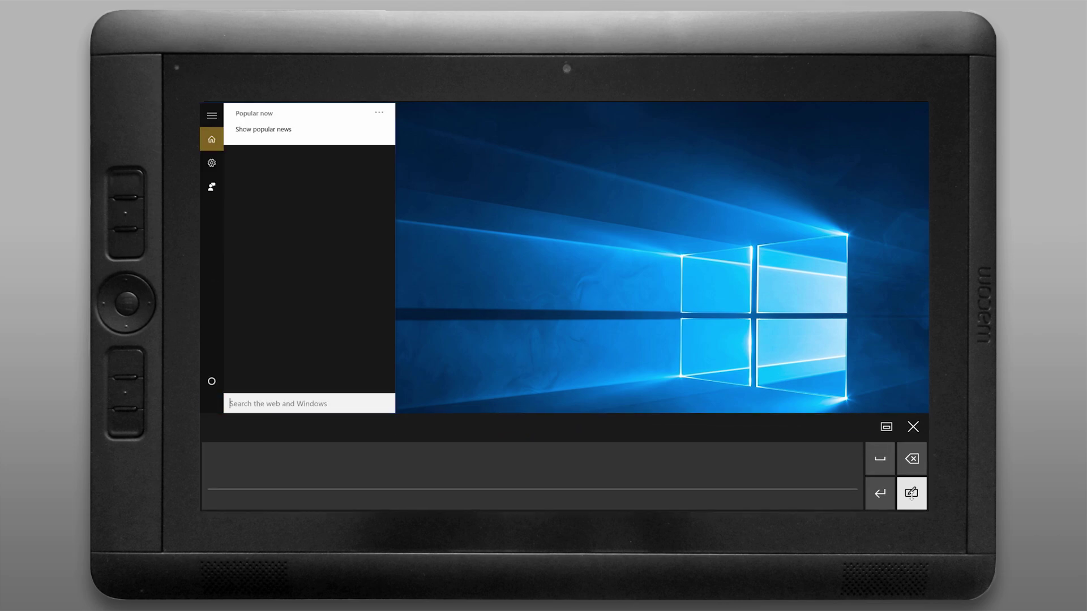
{"action": "left_click", "coordinate": [911, 492]}
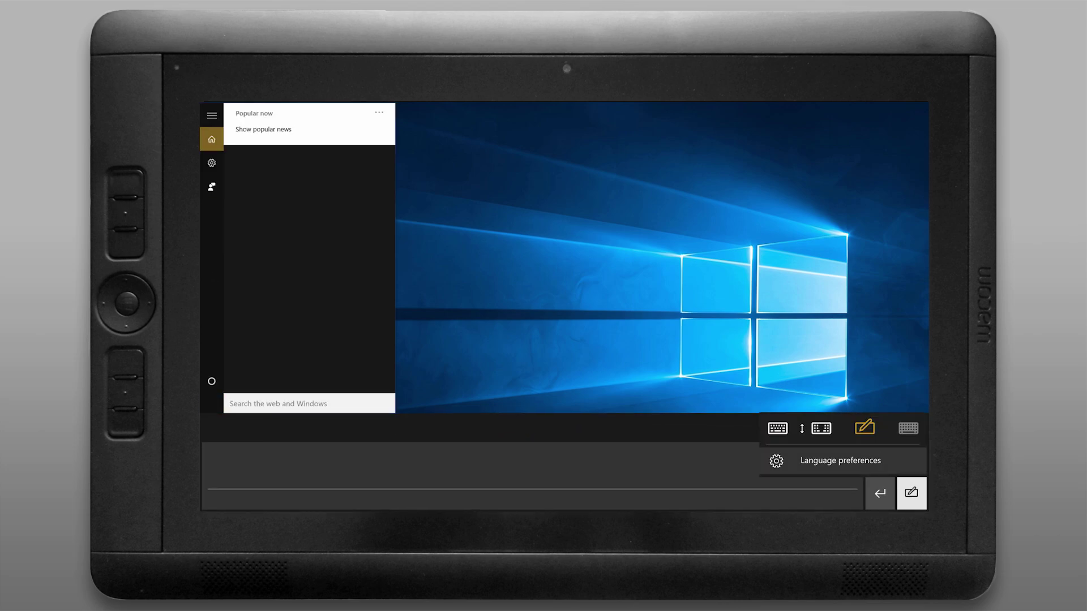
{"action": "left_click", "coordinate": [777, 428]}
{"action": "left_click", "coordinate": [823, 491]}
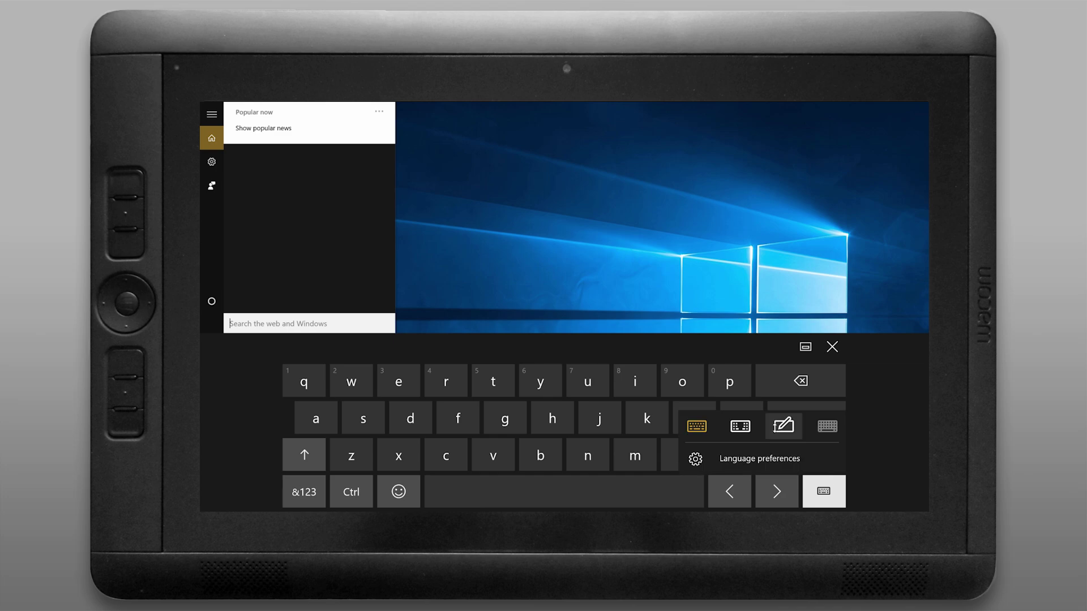
{"action": "left_click", "coordinate": [742, 426]}
{"action": "left_click", "coordinate": [905, 468]}
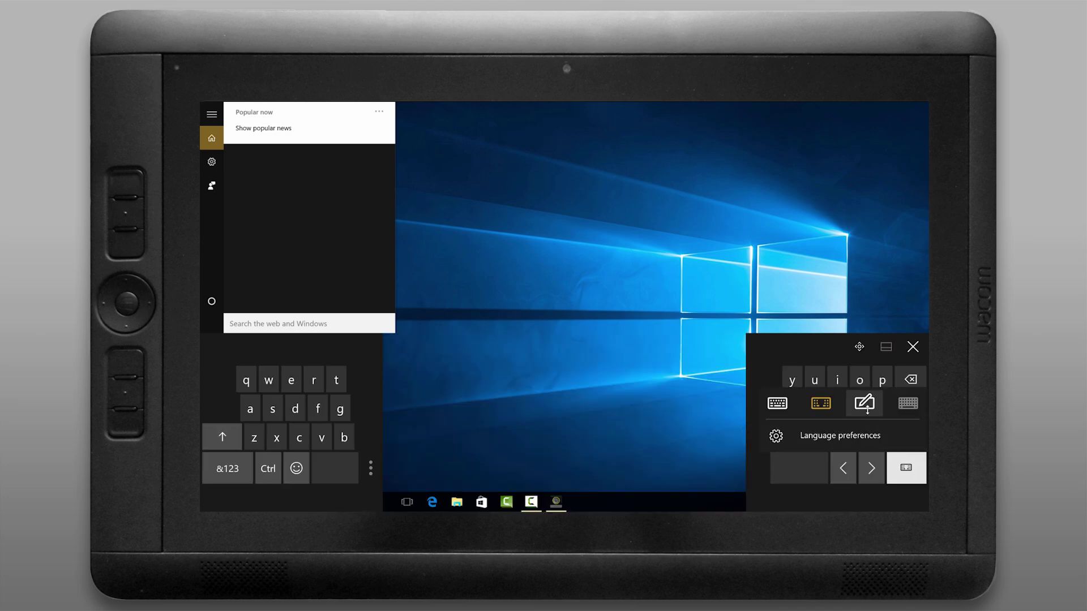
{"action": "left_click", "coordinate": [866, 405]}
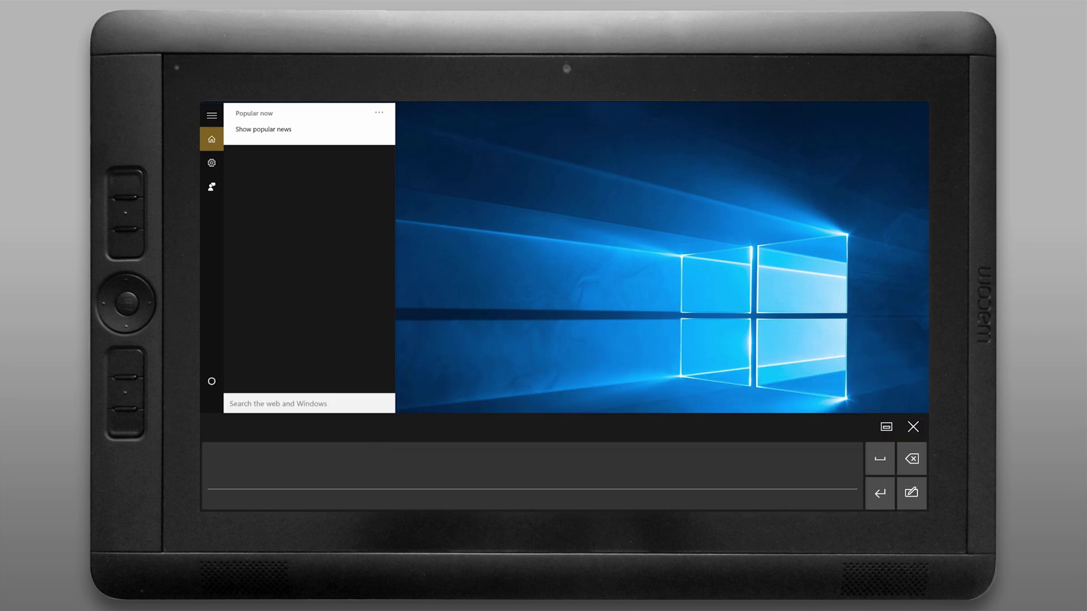
- Handwrite 'Control' in search and open All Control Panel Items
{"action": "left_click_drag", "start_coordinate": [329, 456], "coordinate": [328, 486]}
{"action": "left_click_drag", "start_coordinate": [338, 469], "coordinate": [362, 485]}
{"action": "mouse_move", "coordinate": [371, 457]}
{"action": "left_mouse_down"}
{"action": "mouse_move", "coordinate": [375, 486]}
{"action": "mouse_move", "coordinate": [381, 469]}
{"action": "left_mouse_up"}
{"action": "left_click_drag", "start_coordinate": [385, 485], "coordinate": [399, 473]}
{"action": "left_click_drag", "start_coordinate": [410, 471], "coordinate": [430, 486]}
{"action": "left_click", "coordinate": [312, 140]}
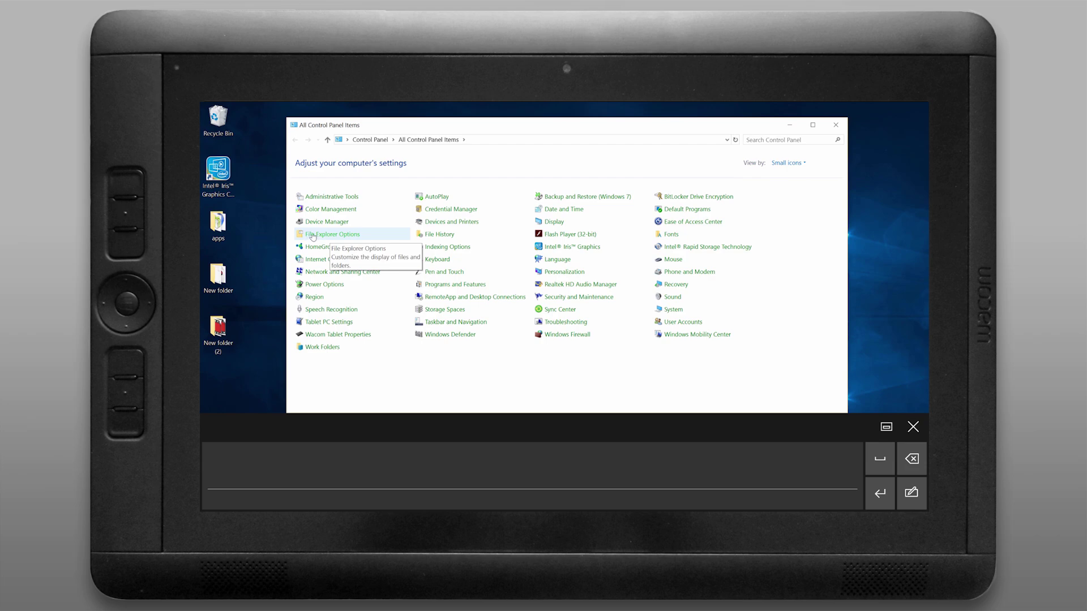
- Set File Explorer Options to open each folder in its own window
{"action": "left_click", "coordinate": [351, 232]}
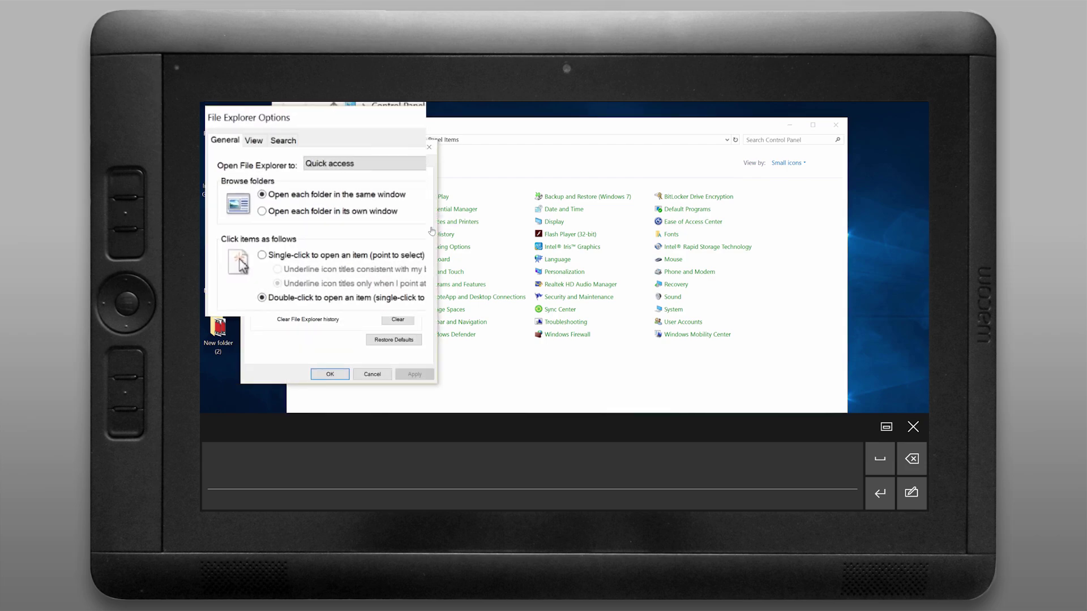
{"action": "left_click", "coordinate": [370, 212]}
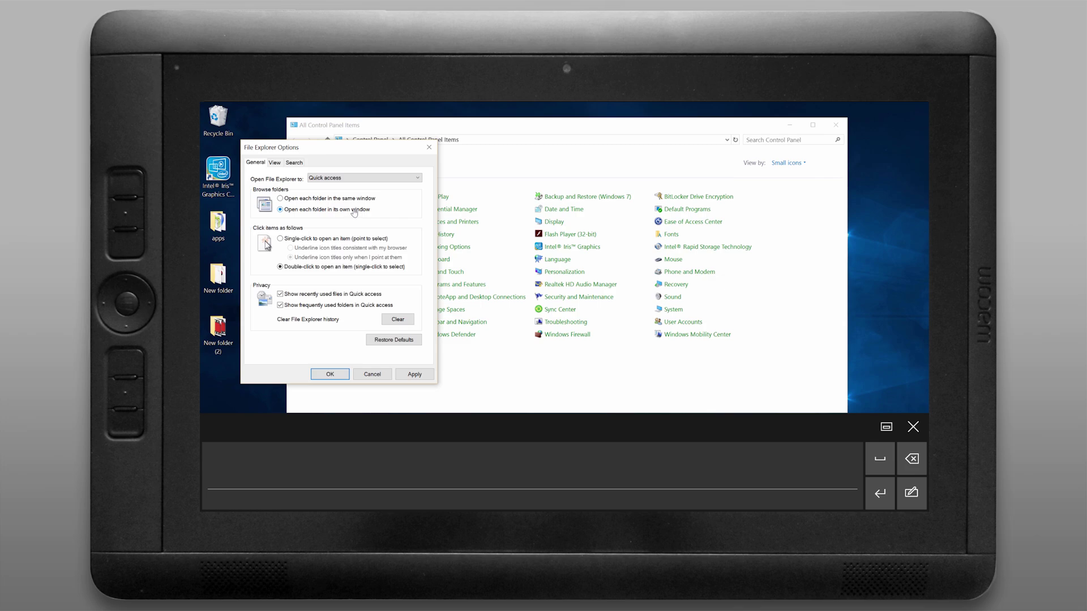
{"action": "left_click", "coordinate": [409, 376]}
{"action": "left_click", "coordinate": [330, 374]}
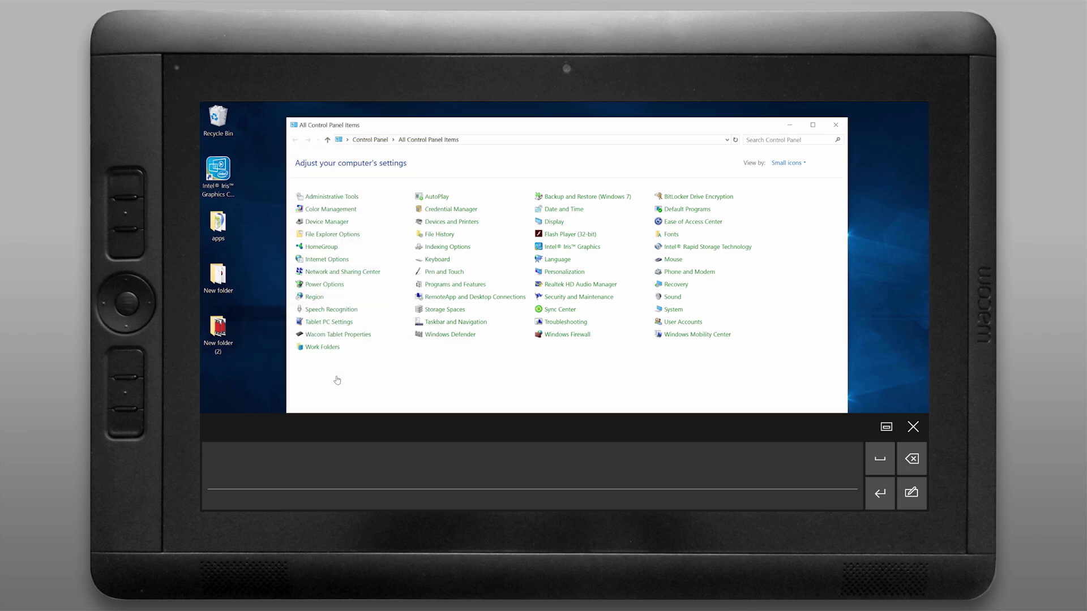
- Change the sound scheme to No Sounds and apply it
{"action": "left_click", "coordinate": [677, 302]}
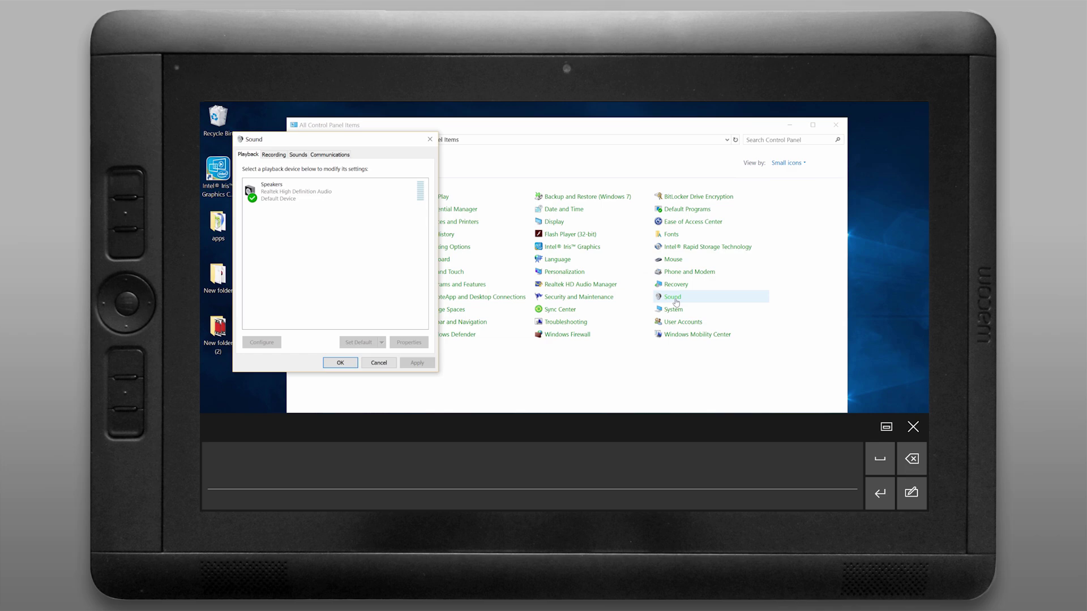
{"action": "left_click", "coordinate": [300, 156]}
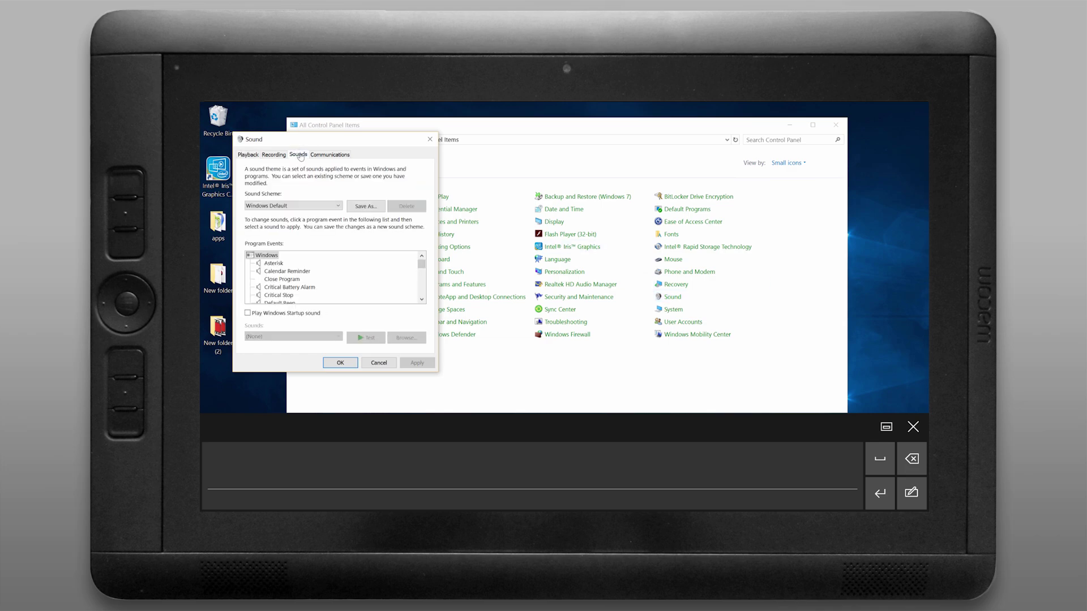
{"action": "left_click", "coordinate": [332, 206]}
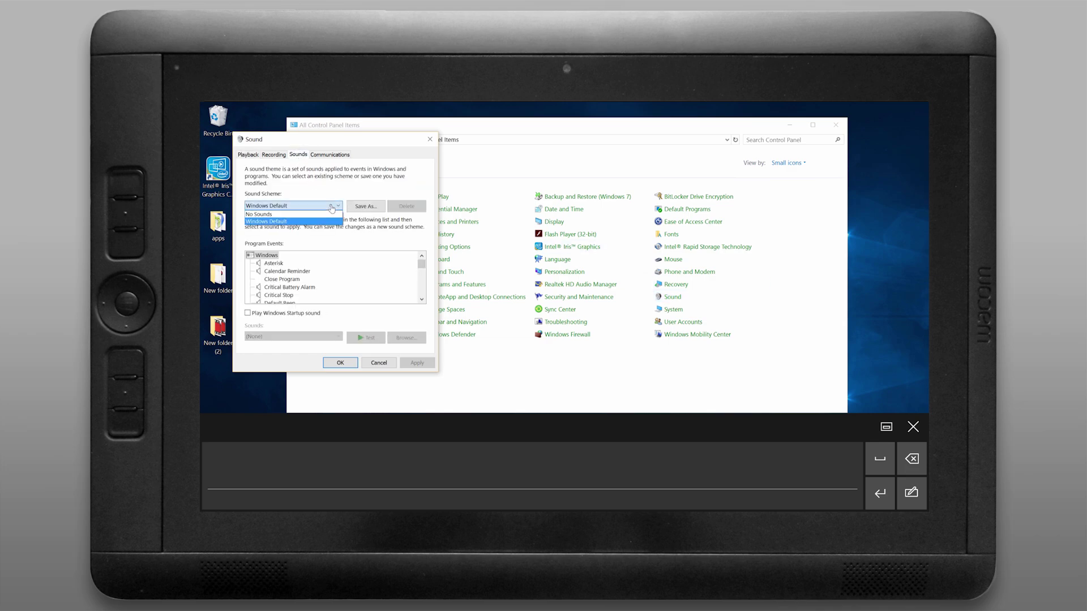
{"action": "left_click", "coordinate": [306, 215]}
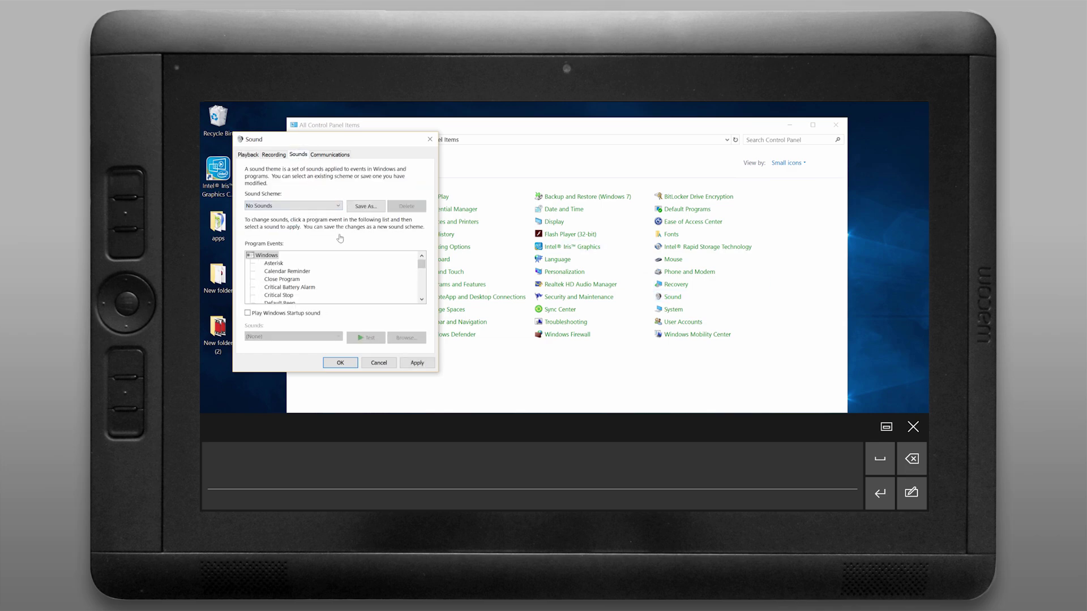
{"action": "left_click", "coordinate": [417, 364]}
{"action": "left_click", "coordinate": [355, 363]}
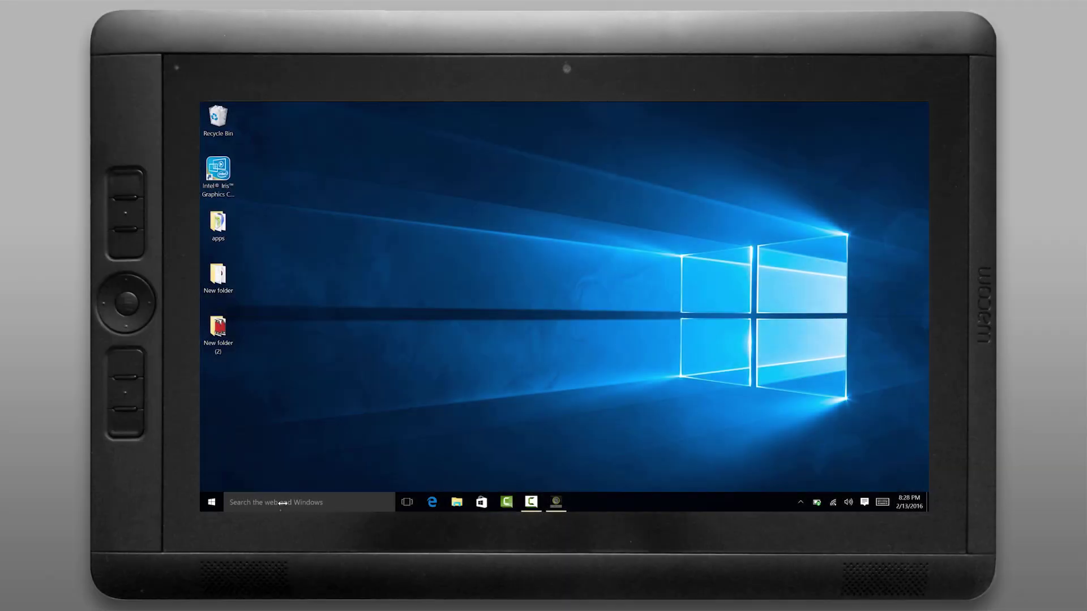
- Find Start settings and turn off occasional suggestions in Start
{"action": "left_click", "coordinate": [279, 501]}
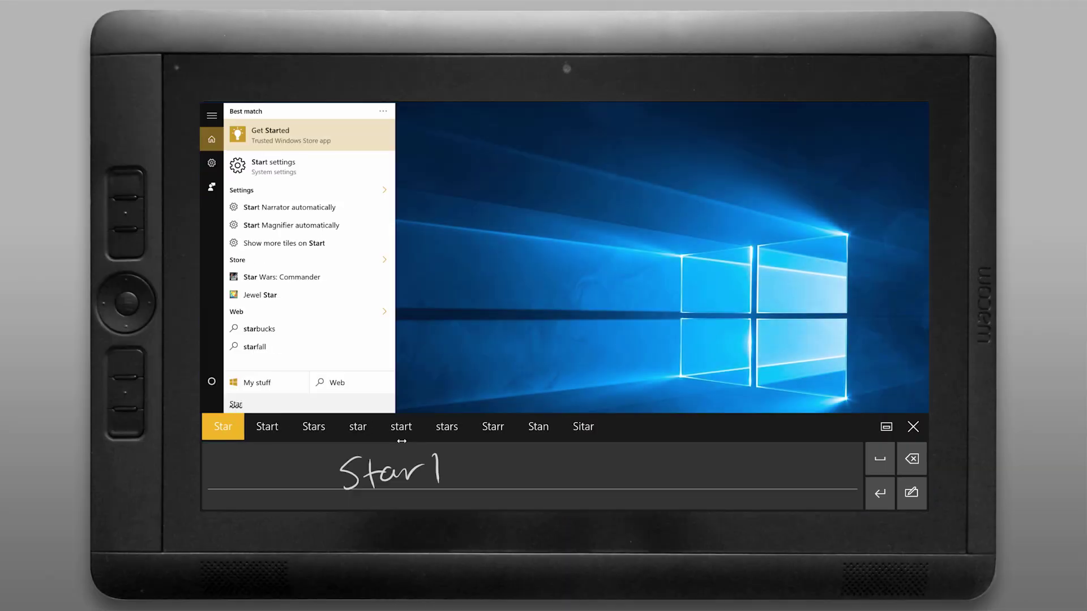
{"action": "left_click_drag", "start_coordinate": [425, 470], "coordinate": [457, 468]}
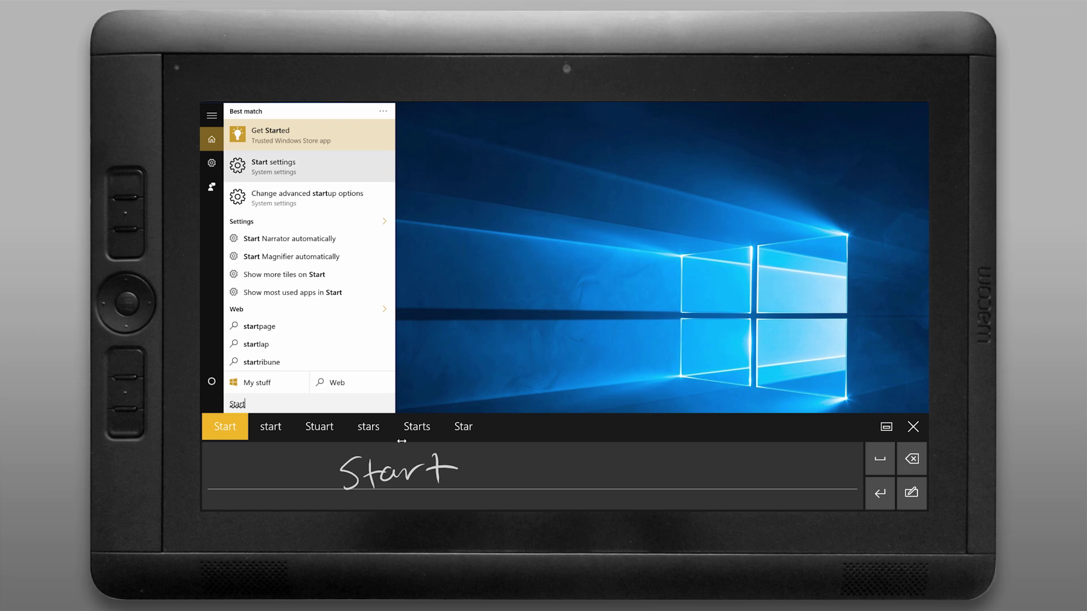
{"action": "left_click", "coordinate": [290, 165]}
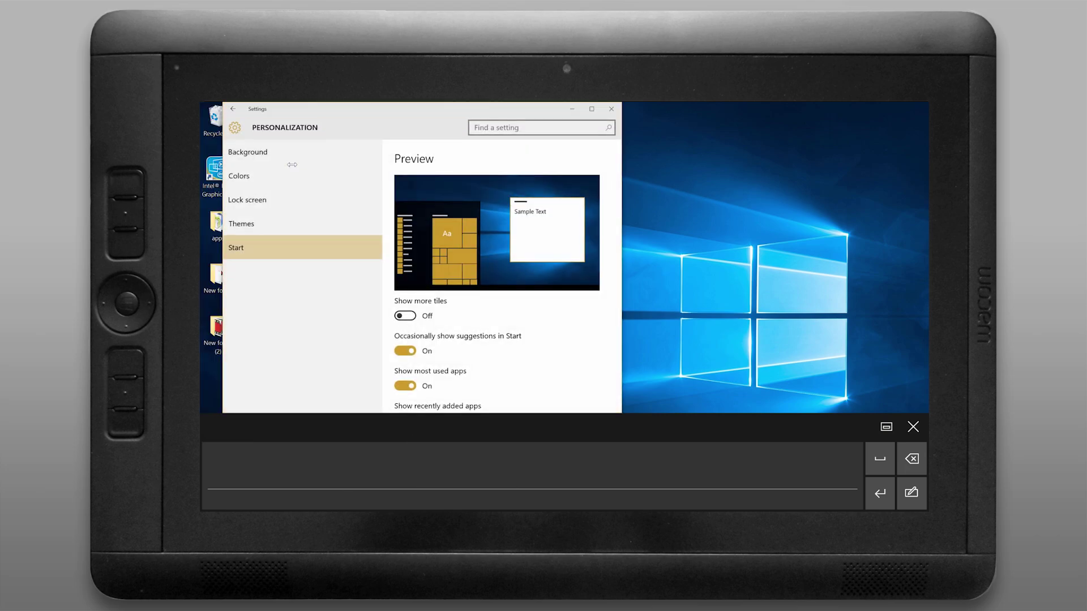
{"action": "left_click", "coordinate": [404, 367]}
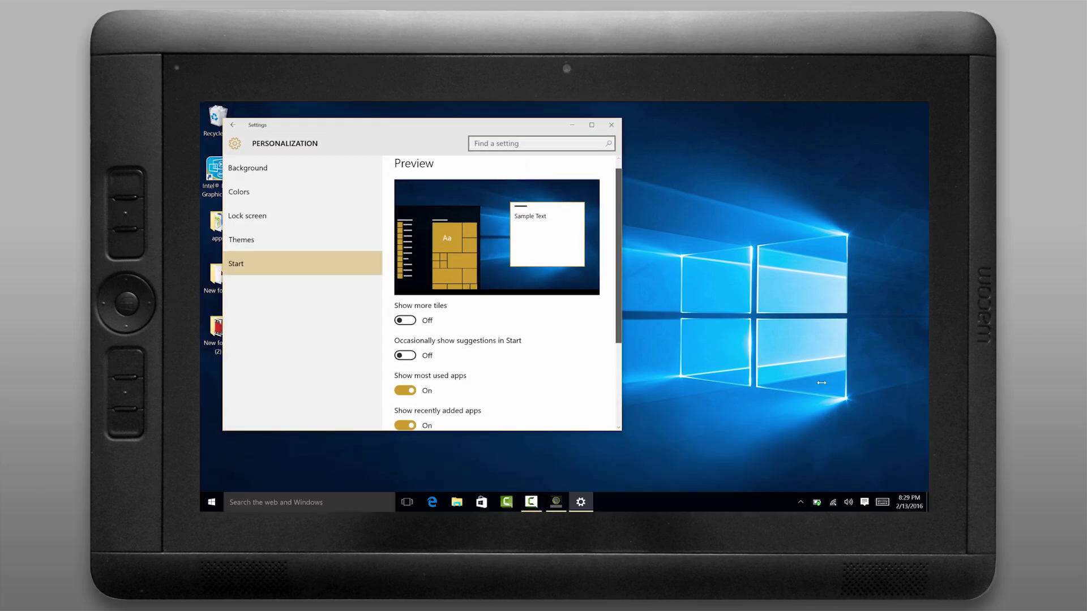
{"action": "scroll", "coordinate": [504, 294], "scroll_direction": "down", "scroll_amount": 4}
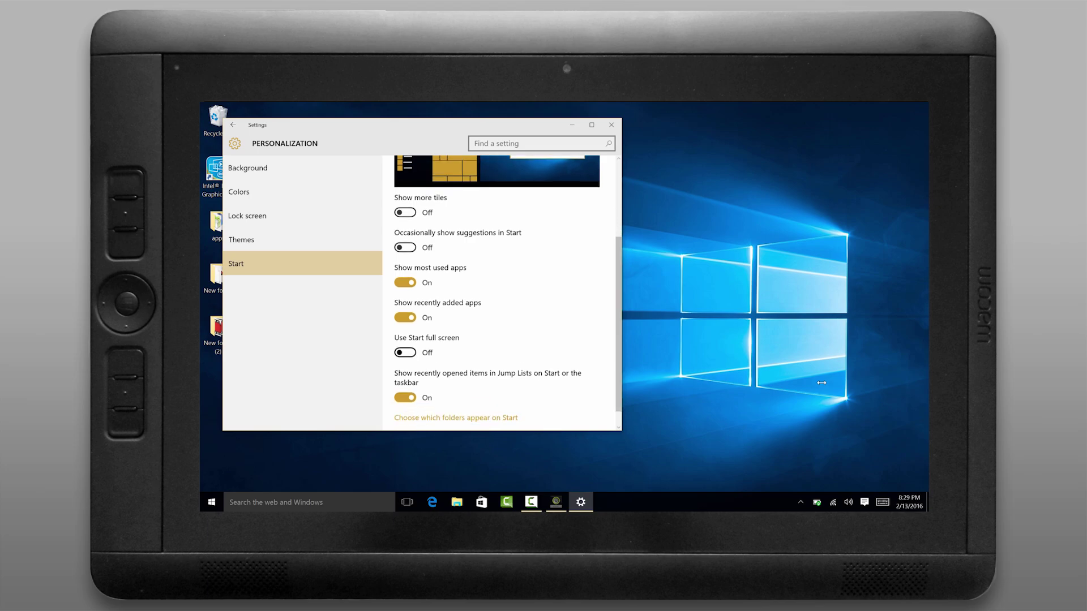
{"action": "scroll", "coordinate": [504, 295], "scroll_direction": "up", "scroll_amount": 4}
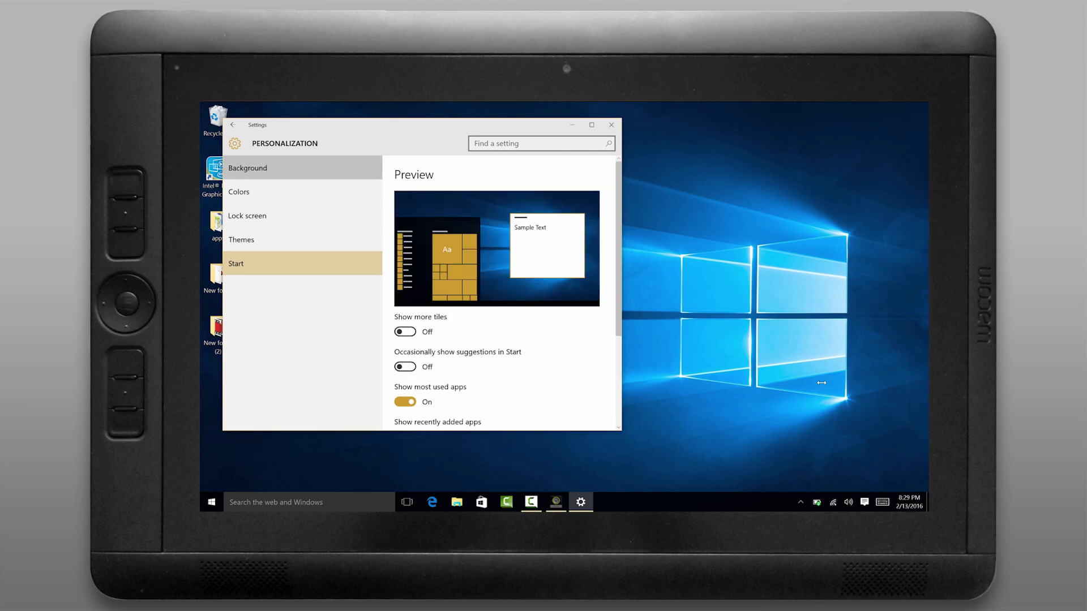
- Set the desktop background to a solid black colour
{"action": "left_click", "coordinate": [248, 168]}
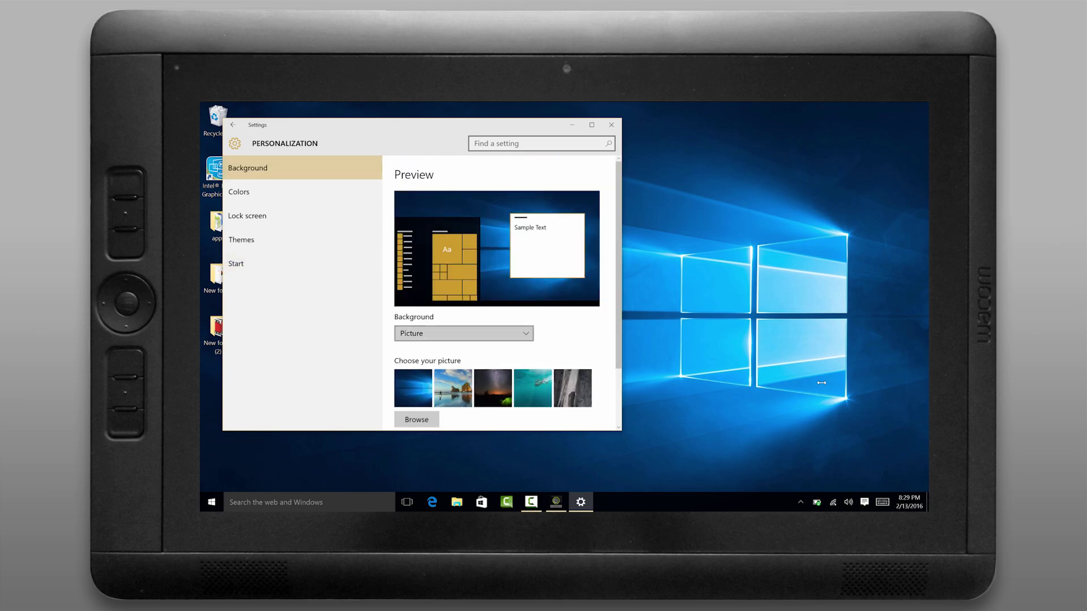
{"action": "left_click", "coordinate": [464, 333]}
{"action": "left_click", "coordinate": [463, 350]}
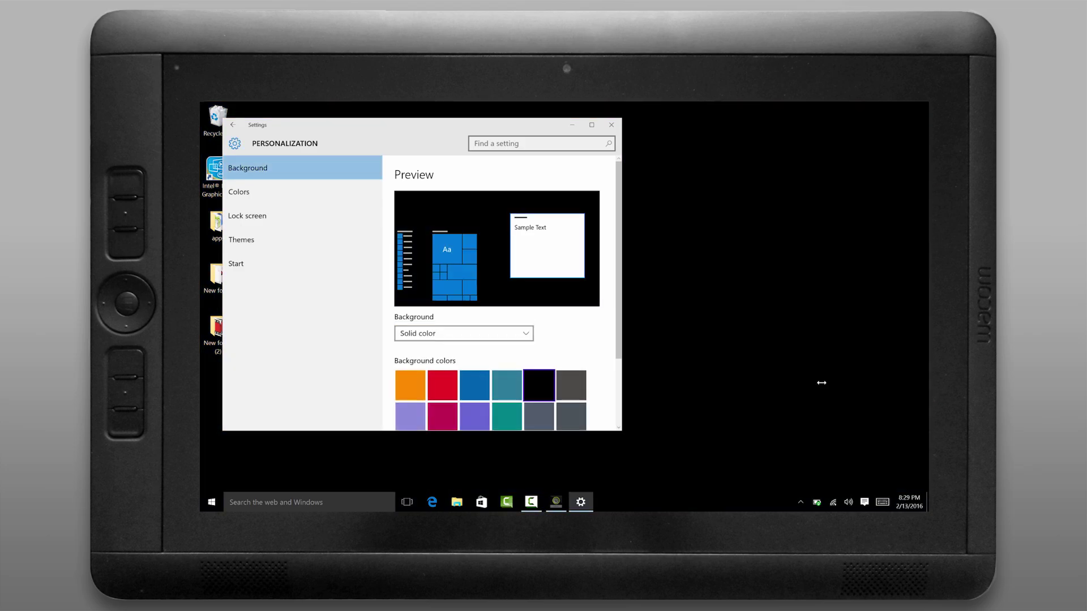
- Turn off the automatic accent colour and pick dark grey as the accent
{"action": "left_click", "coordinate": [239, 191]}
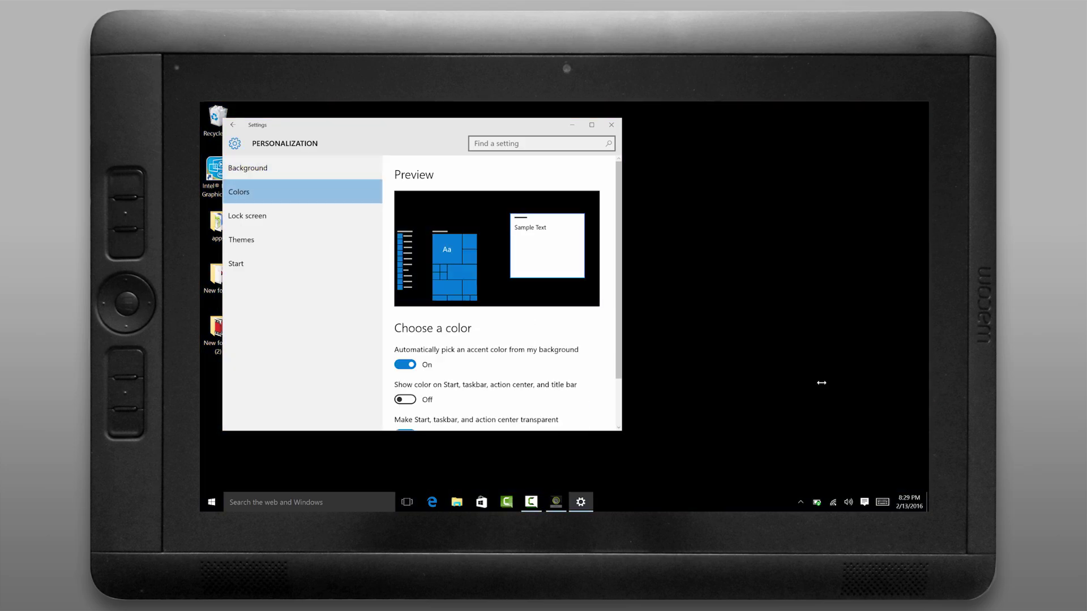
{"action": "left_click_drag", "start_coordinate": [618, 270], "coordinate": [618, 318]}
{"action": "left_click", "coordinate": [405, 306]}
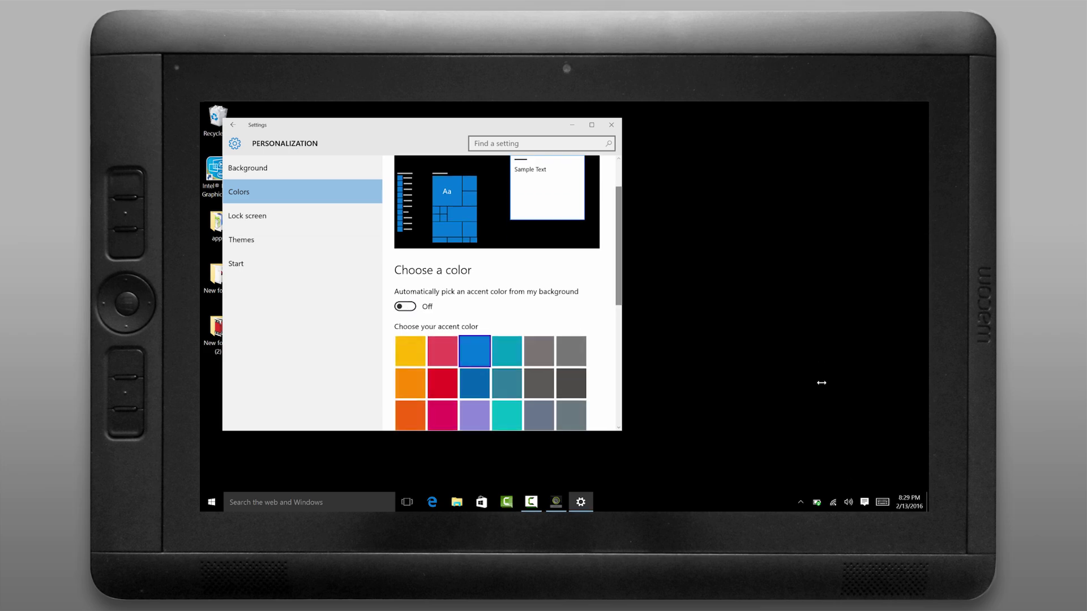
{"action": "left_click_drag", "start_coordinate": [618, 246], "coordinate": [618, 271]}
{"action": "left_click", "coordinate": [571, 325]}
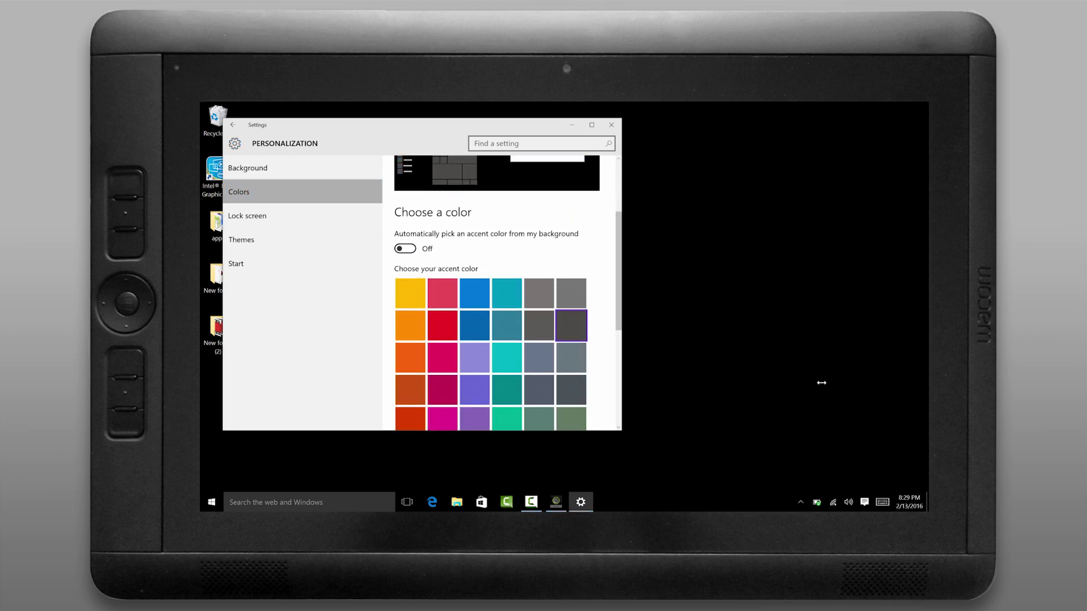
{"action": "left_click", "coordinate": [272, 215]}
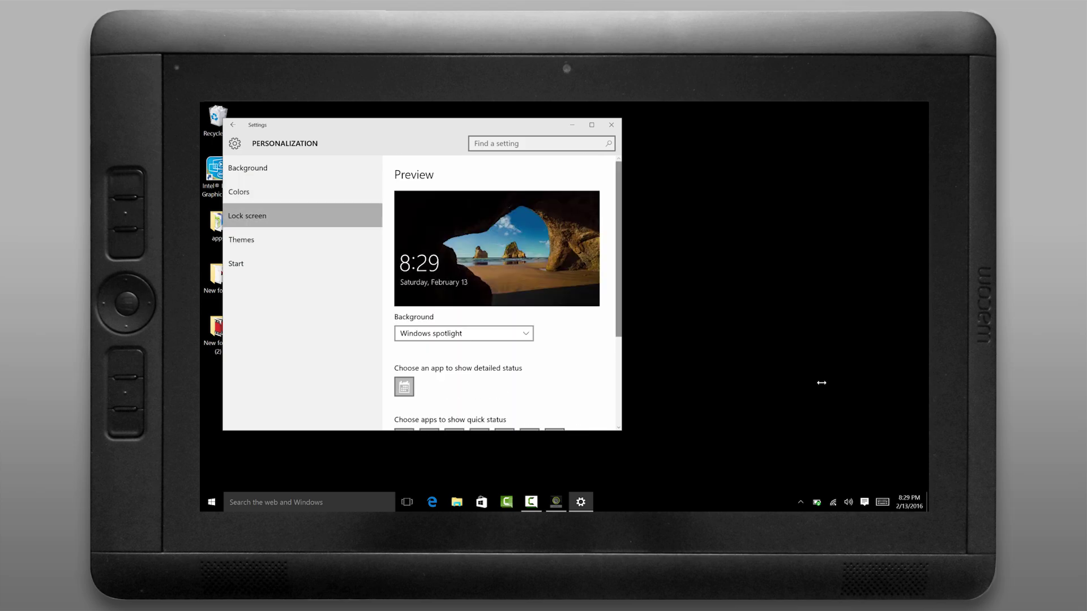
- Change the lock screen background from Windows spotlight to Picture
{"action": "left_click_drag", "start_coordinate": [618, 249], "coordinate": [618, 280]}
{"action": "left_click", "coordinate": [464, 285]}
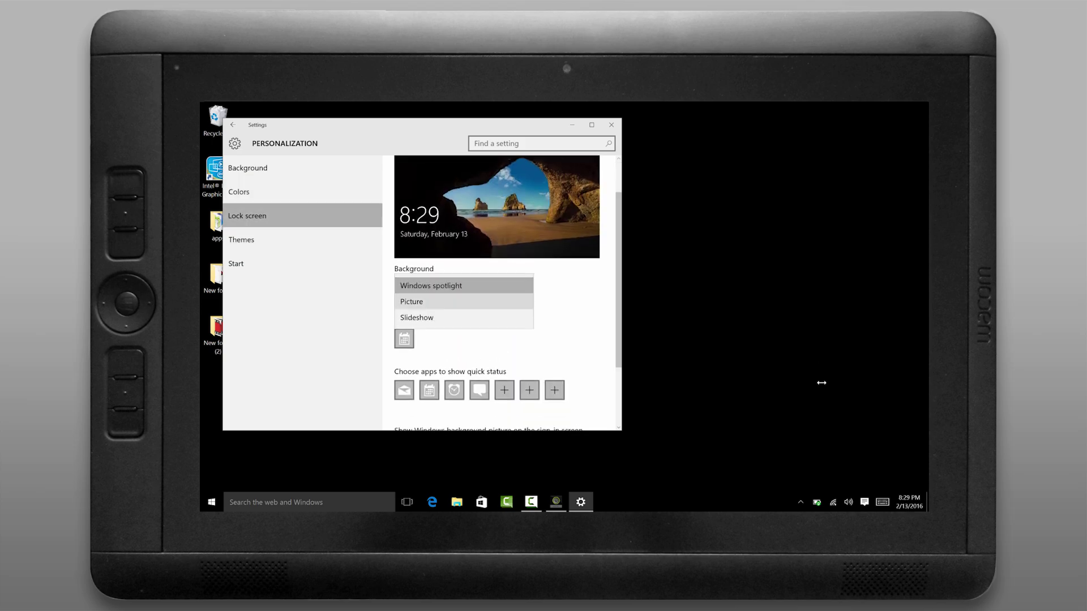
{"action": "left_click", "coordinate": [412, 301]}
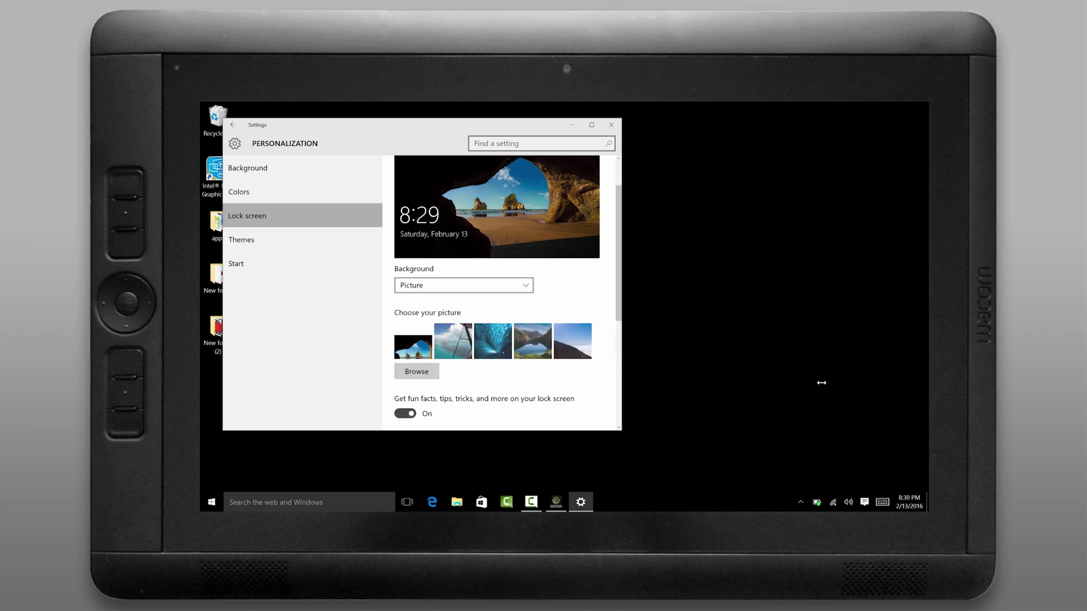
{"action": "scroll", "coordinate": [498, 294], "scroll_direction": "down", "scroll_amount": 3}
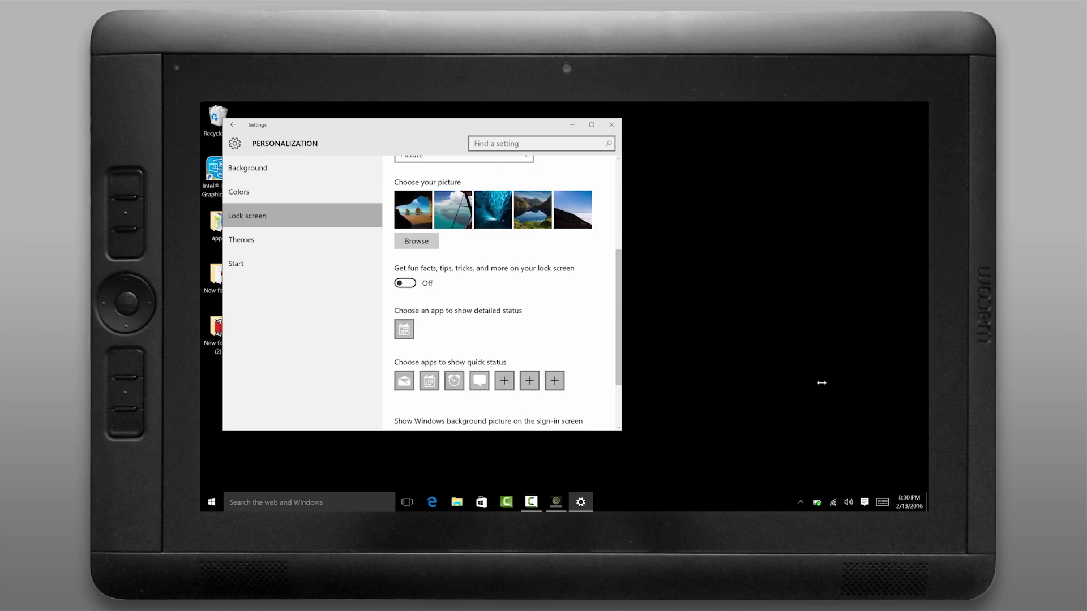
{"action": "scroll", "coordinate": [498, 294], "scroll_direction": "down", "scroll_amount": 3}
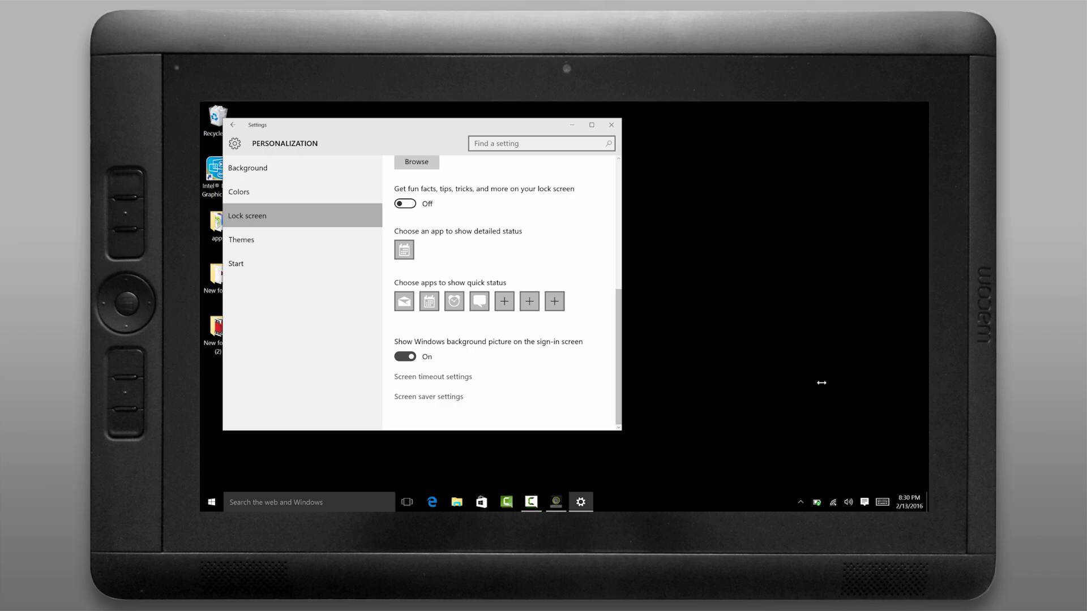
- Switch off the lock screen option, then apply the Windows Black (extra large) pointer scheme
{"action": "left_click", "coordinate": [405, 357]}
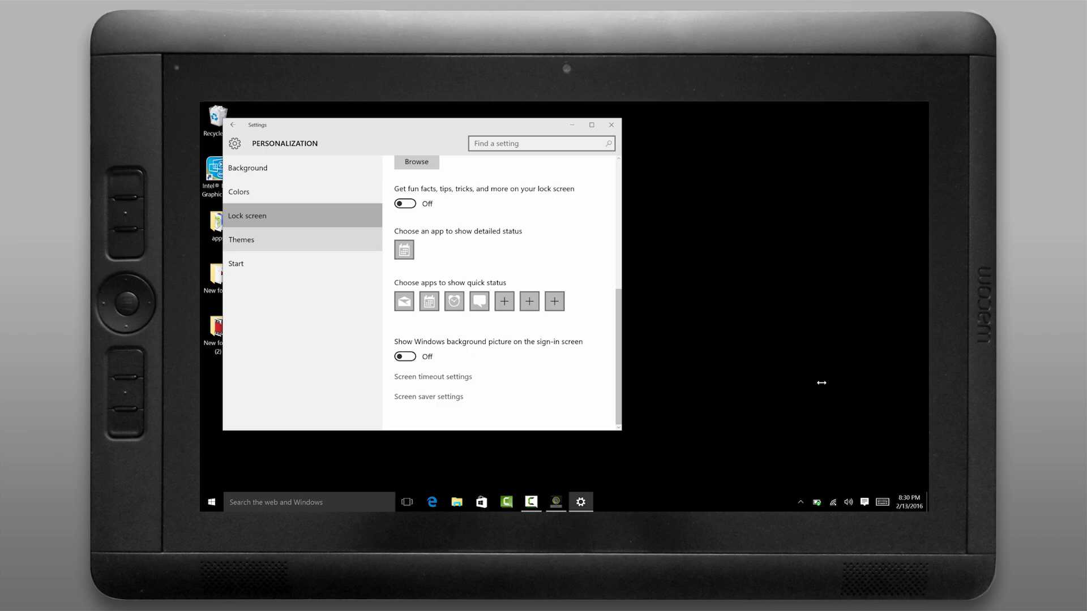
{"action": "left_click", "coordinate": [302, 239]}
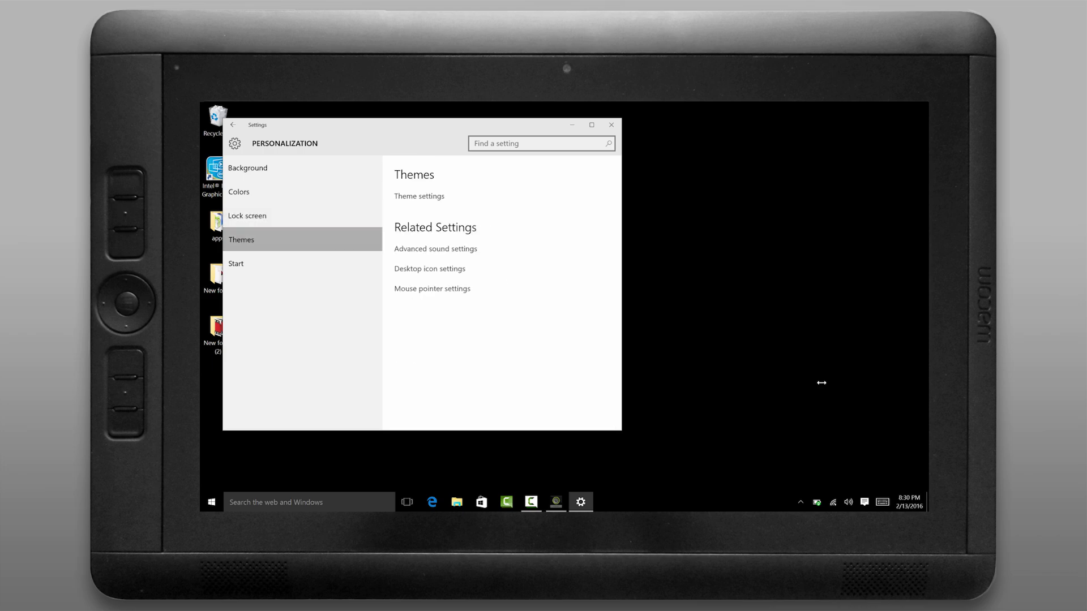
{"action": "left_click", "coordinate": [430, 289]}
{"action": "left_click", "coordinate": [342, 189]}
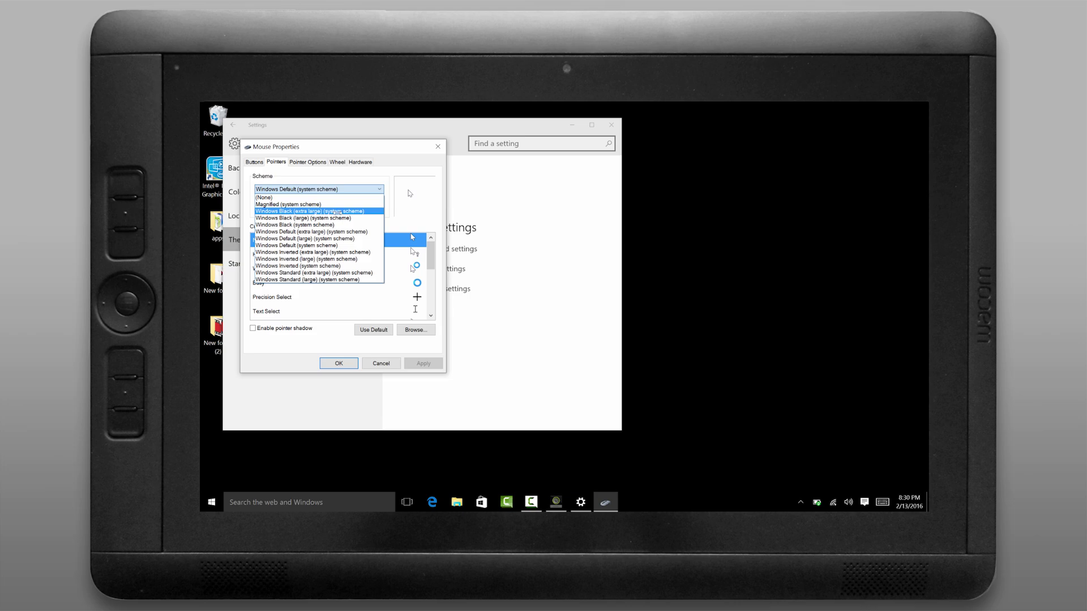
{"action": "left_click", "coordinate": [336, 212]}
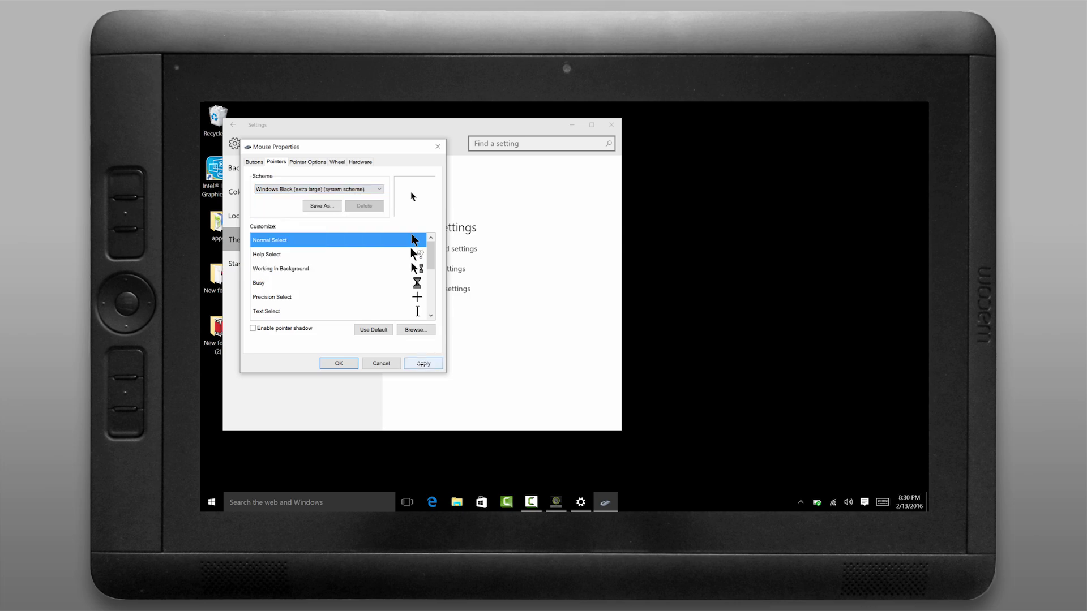
{"action": "left_click", "coordinate": [423, 363]}
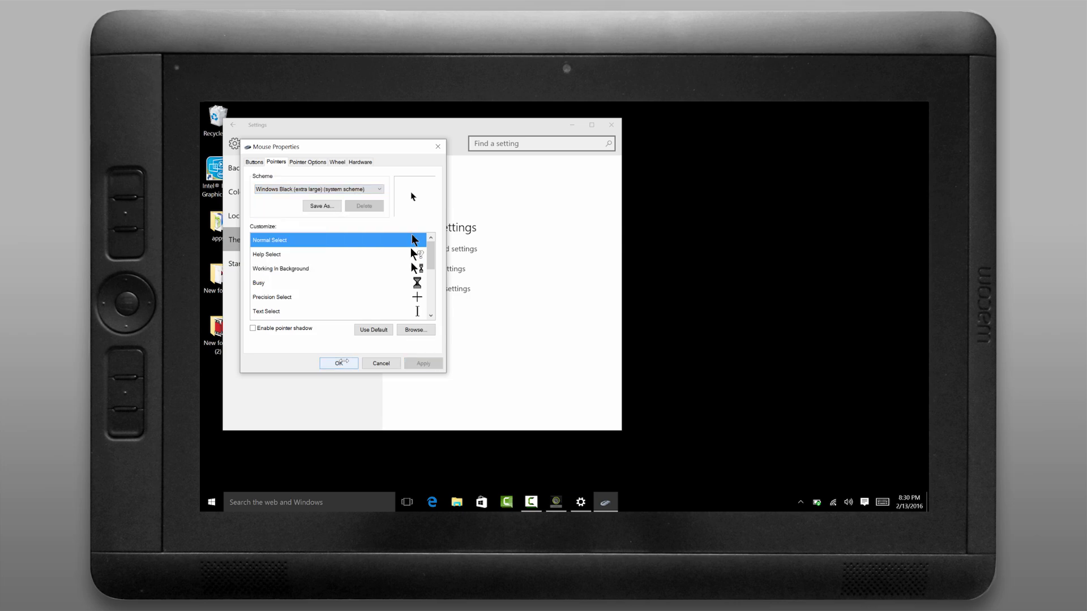
{"action": "left_click", "coordinate": [342, 362]}
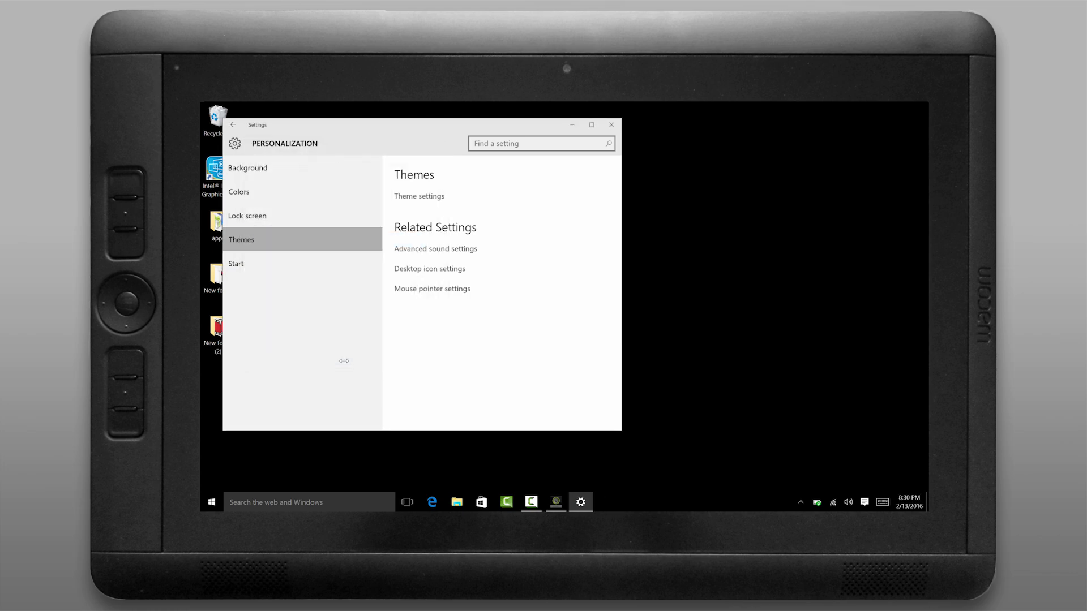
- Enable the Computer and Control Panel desktop icons and apply
{"action": "left_click", "coordinate": [440, 269]}
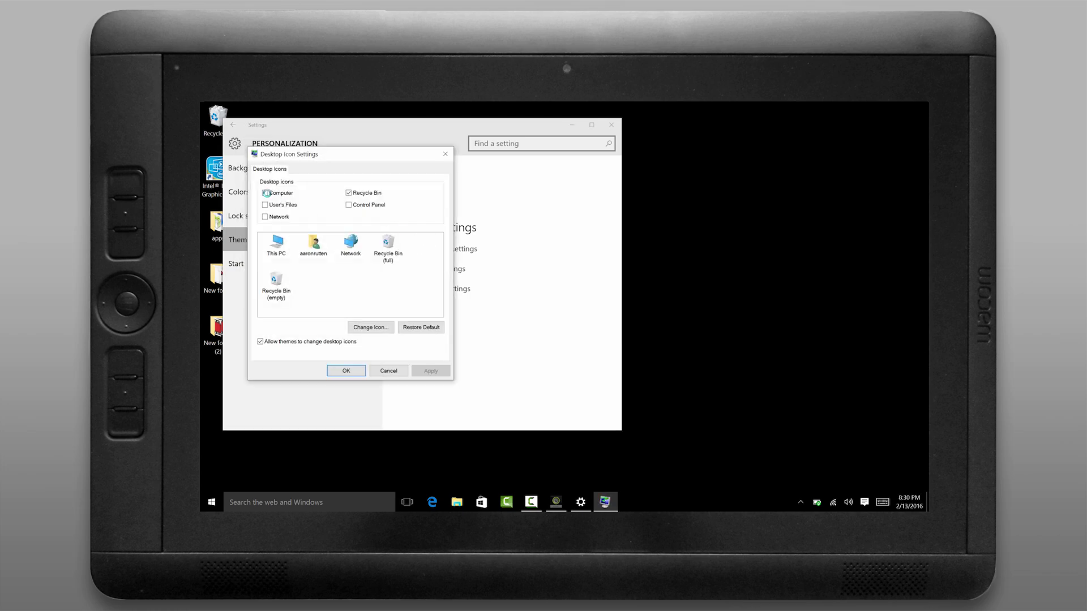
{"action": "left_click", "coordinate": [265, 193]}
{"action": "left_click", "coordinate": [420, 370]}
{"action": "left_click", "coordinate": [356, 370]}
- Arrange the desktop icons in a row along the top of the screen
{"action": "left_click_drag", "start_coordinate": [419, 128], "coordinate": [574, 121]}
{"action": "left_click_drag", "start_coordinate": [218, 118], "coordinate": [255, 433]}
{"action": "left_click_drag", "start_coordinate": [218, 379], "coordinate": [218, 118]}
{"action": "left_click_drag", "start_coordinate": [218, 170], "coordinate": [293, 118]}
{"action": "left_click_drag", "start_coordinate": [218, 222], "coordinate": [330, 118]}
{"action": "left_click_drag", "start_coordinate": [453, 123], "coordinate": [479, 176]}
{"action": "left_click_drag", "start_coordinate": [218, 274], "coordinate": [367, 118]}
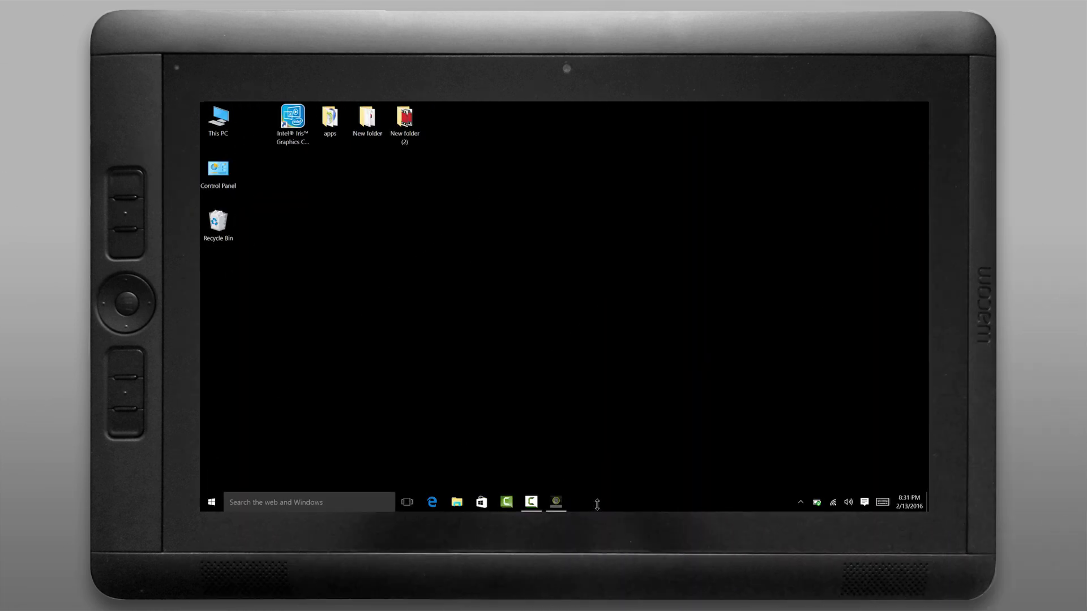
- Turn on Auto-hide the taskbar in Taskbar Properties
{"action": "right_click", "coordinate": [599, 504]}
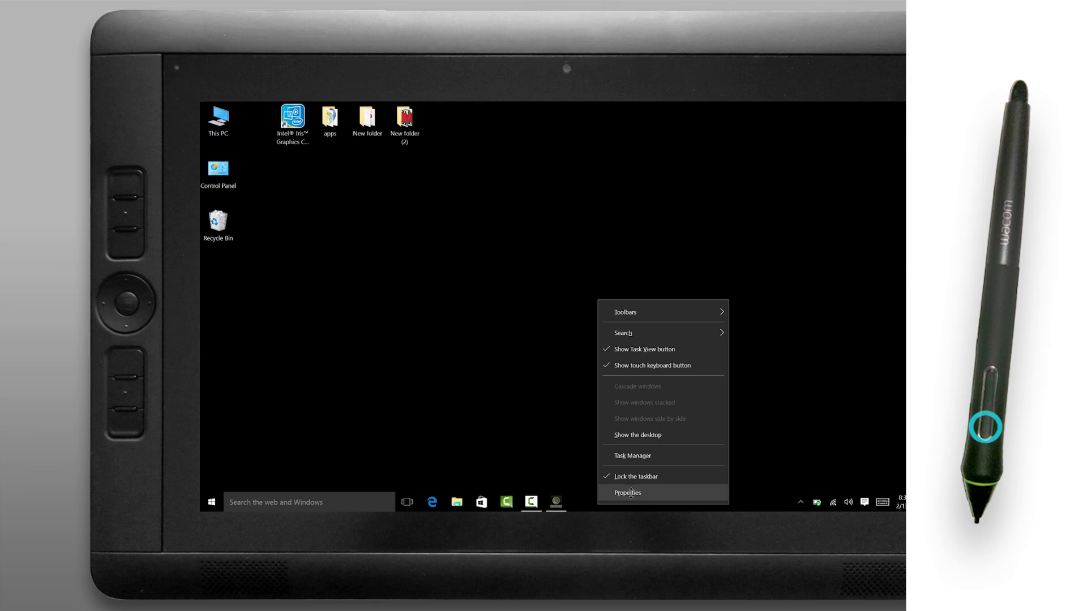
{"action": "left_click", "coordinate": [630, 493]}
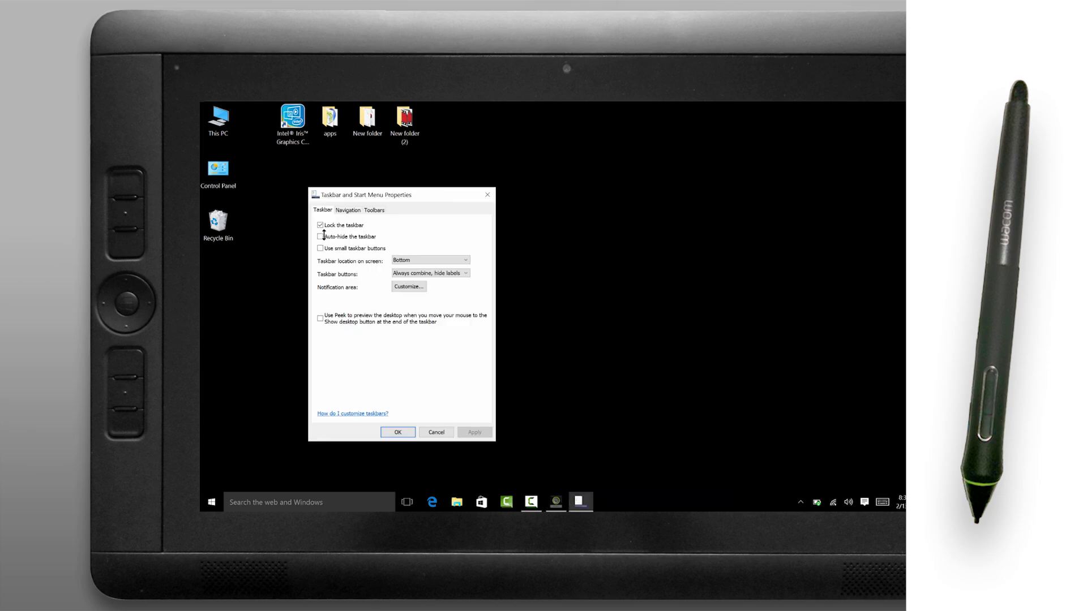
{"action": "left_click", "coordinate": [324, 234]}
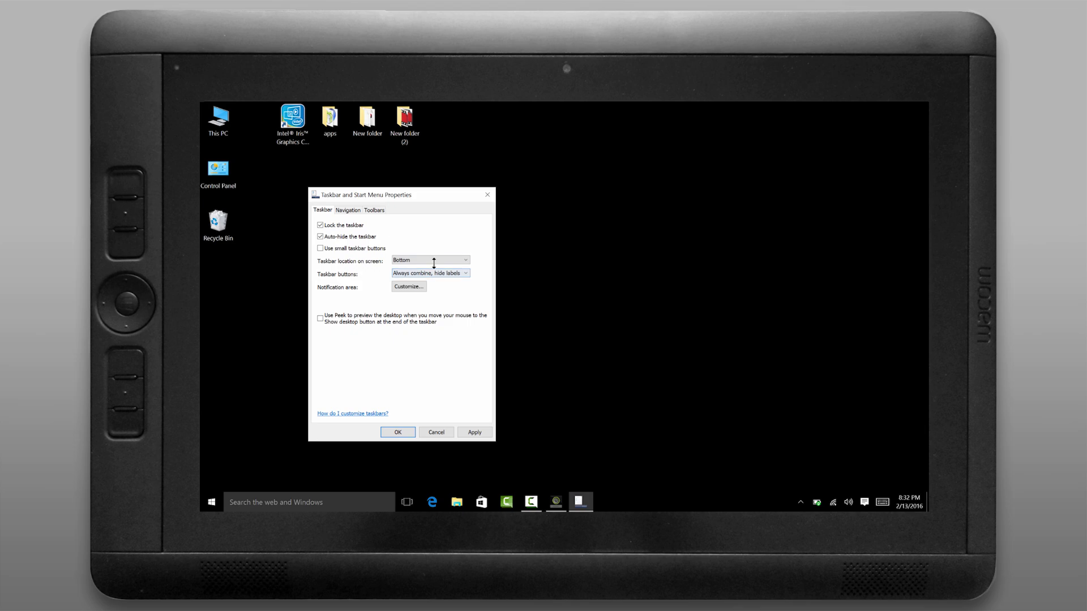
- Switch off Microsoft OneDrive notifications in the notification area settings
{"action": "left_click", "coordinate": [421, 286]}
{"action": "scroll", "coordinate": [618, 133], "scroll_direction": "down", "scroll_amount": 3}
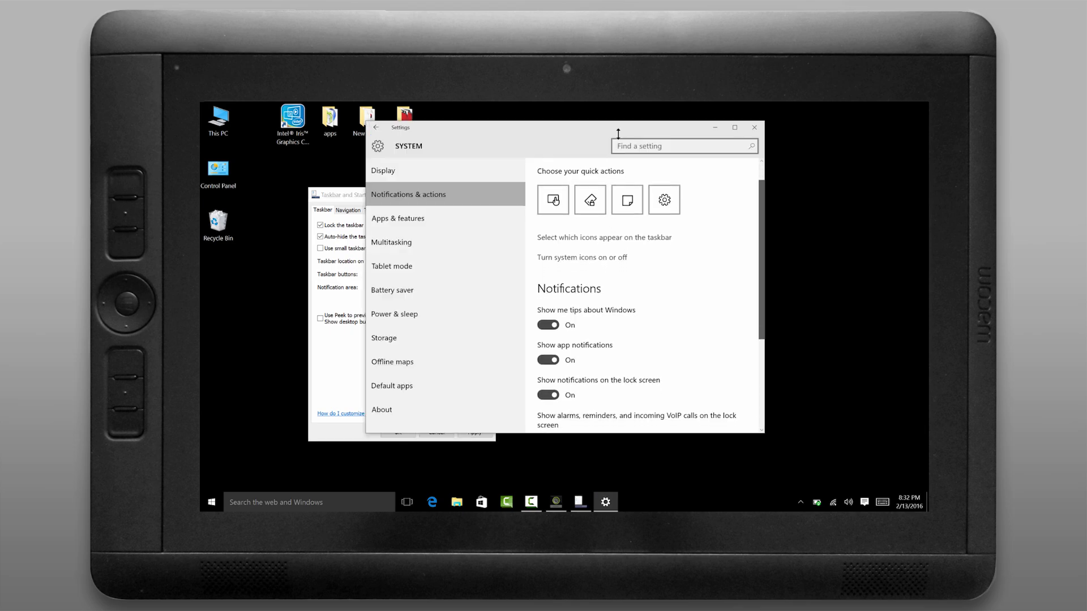
{"action": "scroll", "coordinate": [618, 133], "scroll_direction": "down", "scroll_amount": 1}
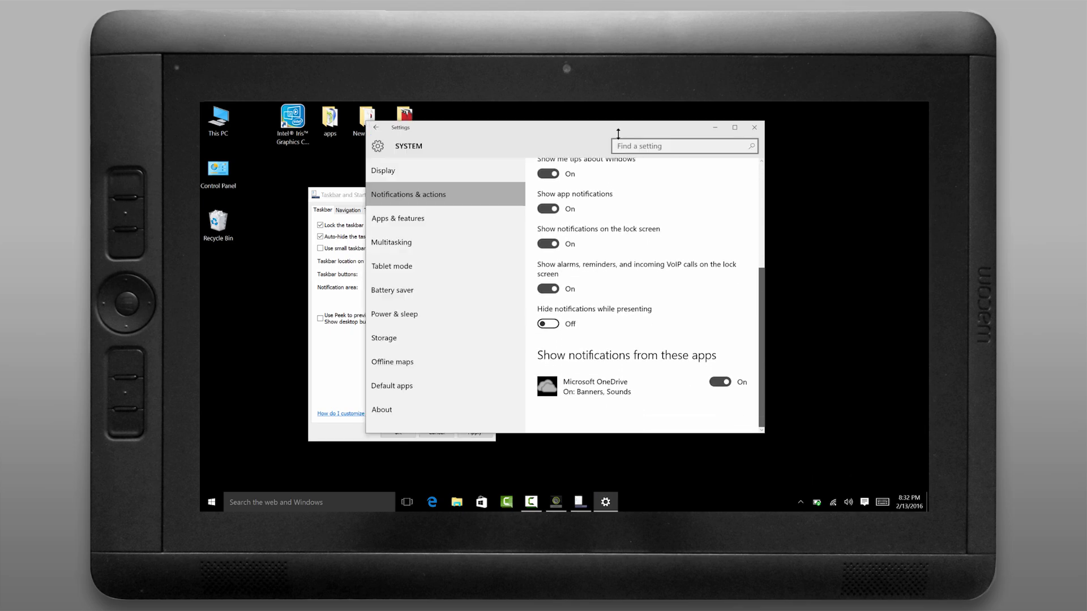
{"action": "left_click", "coordinate": [720, 382]}
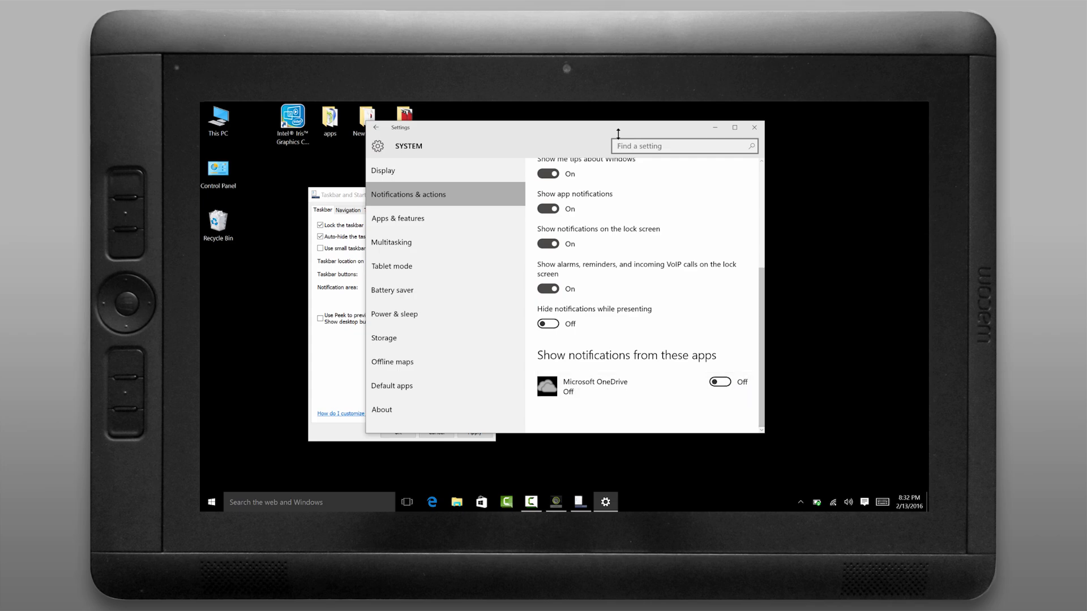
{"action": "left_click", "coordinate": [753, 127]}
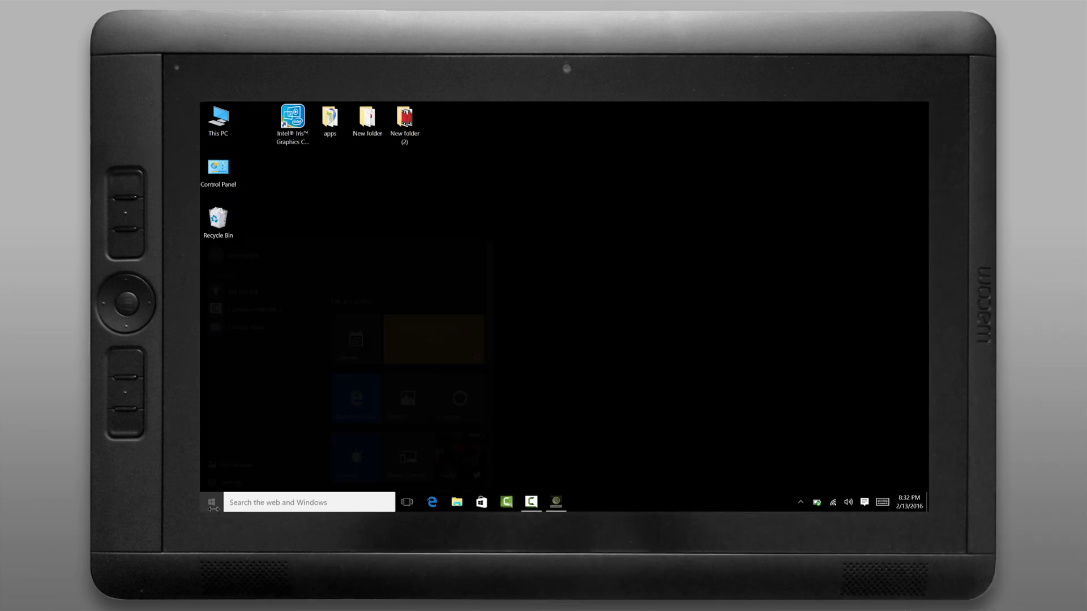
- Check in Advanced display settings that resolution remains 2560 × 1440 (Recommended)
{"action": "left_click", "coordinate": [211, 502]}
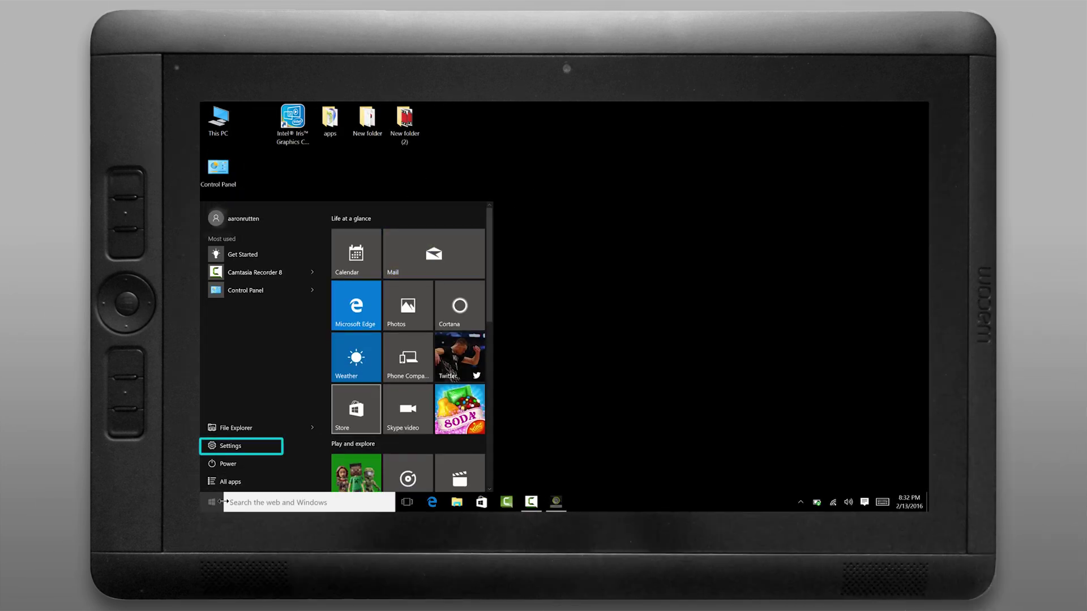
{"action": "left_click", "coordinate": [261, 446]}
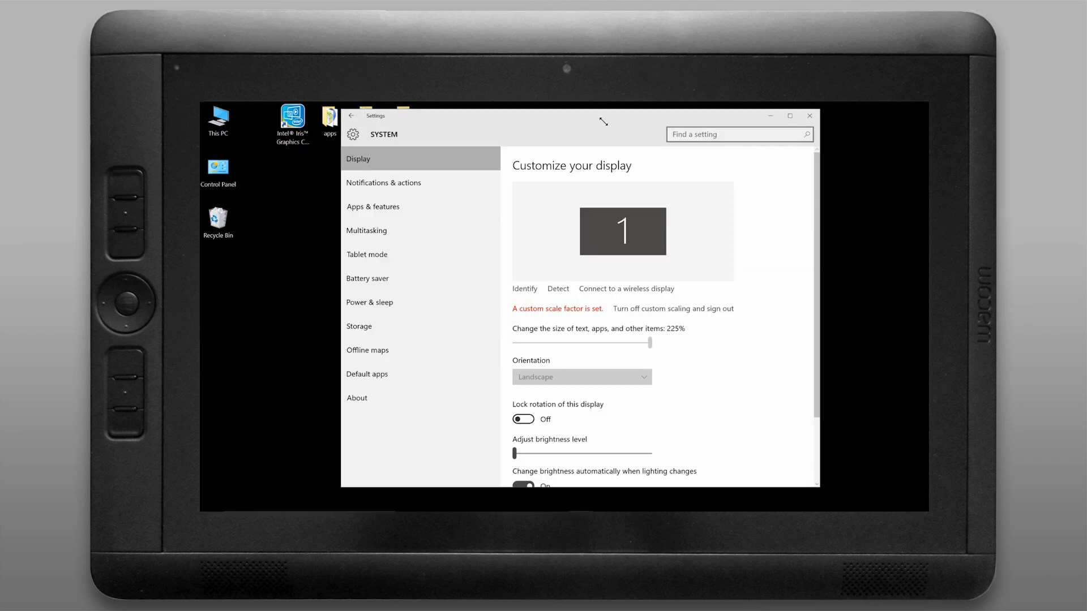
{"action": "scroll", "coordinate": [657, 317], "scroll_direction": "down", "scroll_amount": 2}
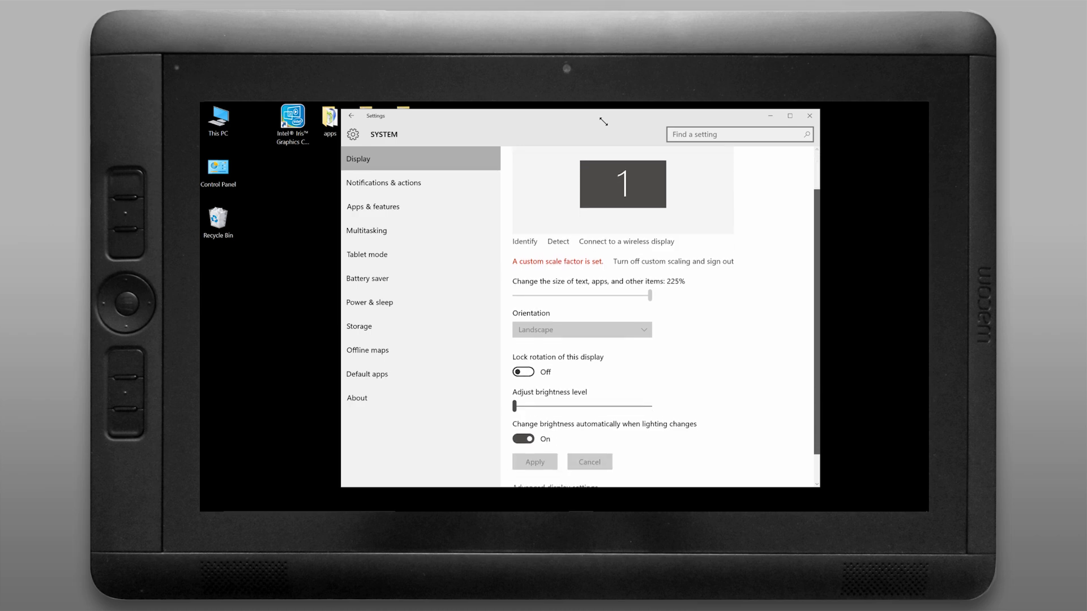
{"action": "left_click_drag", "start_coordinate": [817, 327], "coordinate": [817, 348]}
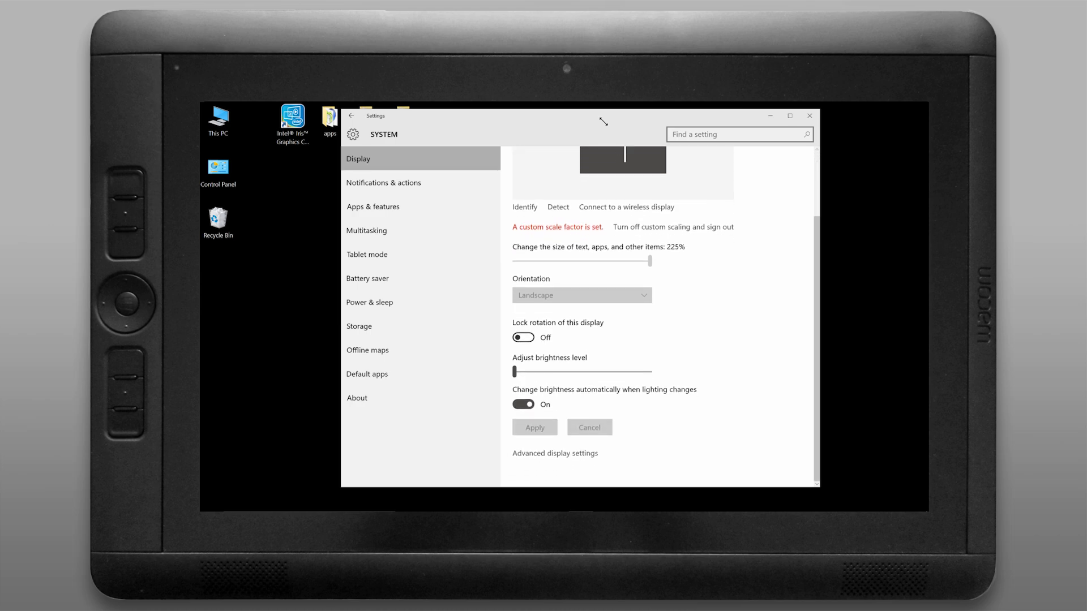
{"action": "left_click", "coordinate": [554, 453]}
{"action": "left_click", "coordinate": [423, 350]}
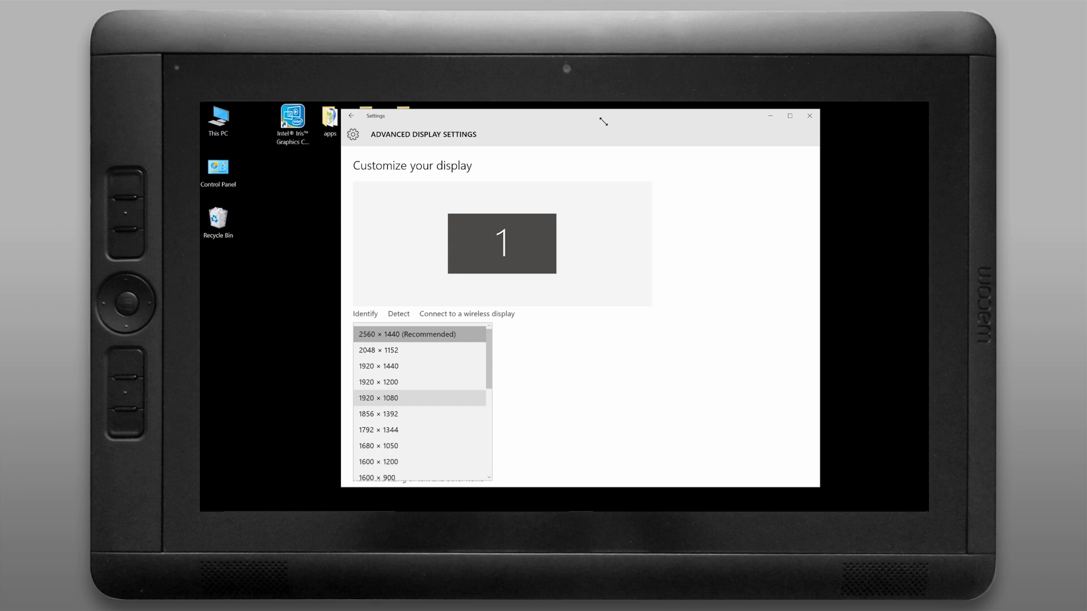
{"action": "key", "text": "Escape"}
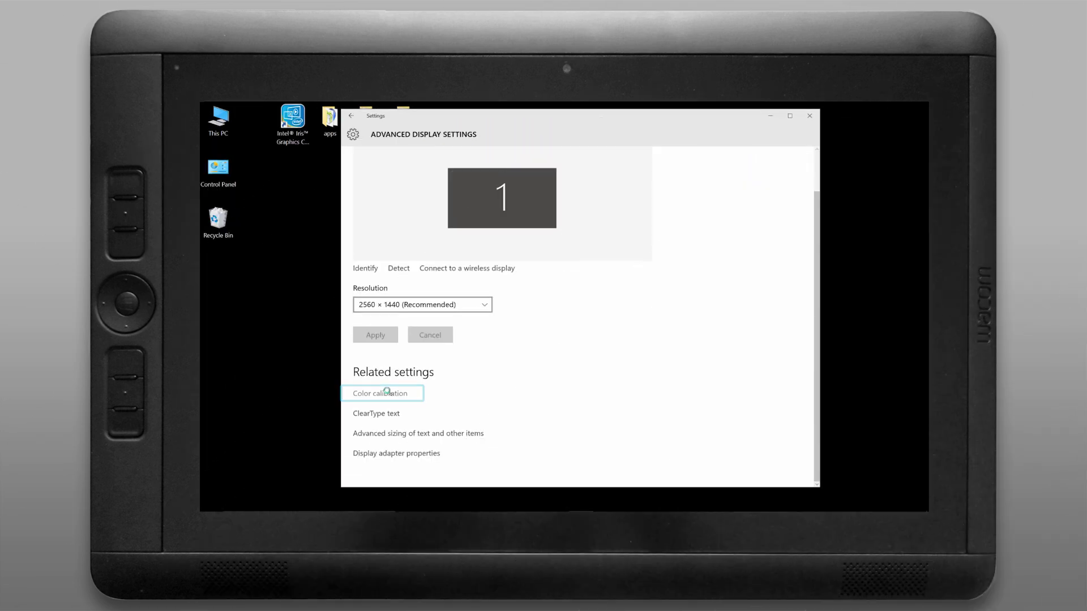
- Run ClearType text tuning through all five sample pages, picking the clearest text samples
{"action": "left_click", "coordinate": [389, 393]}
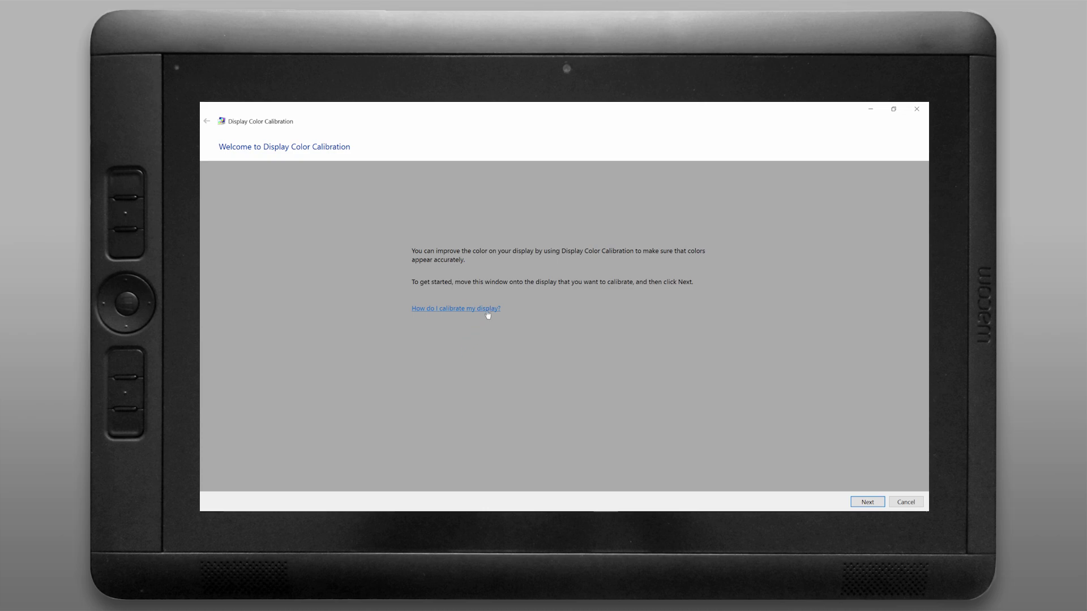
{"action": "left_click", "coordinate": [858, 503]}
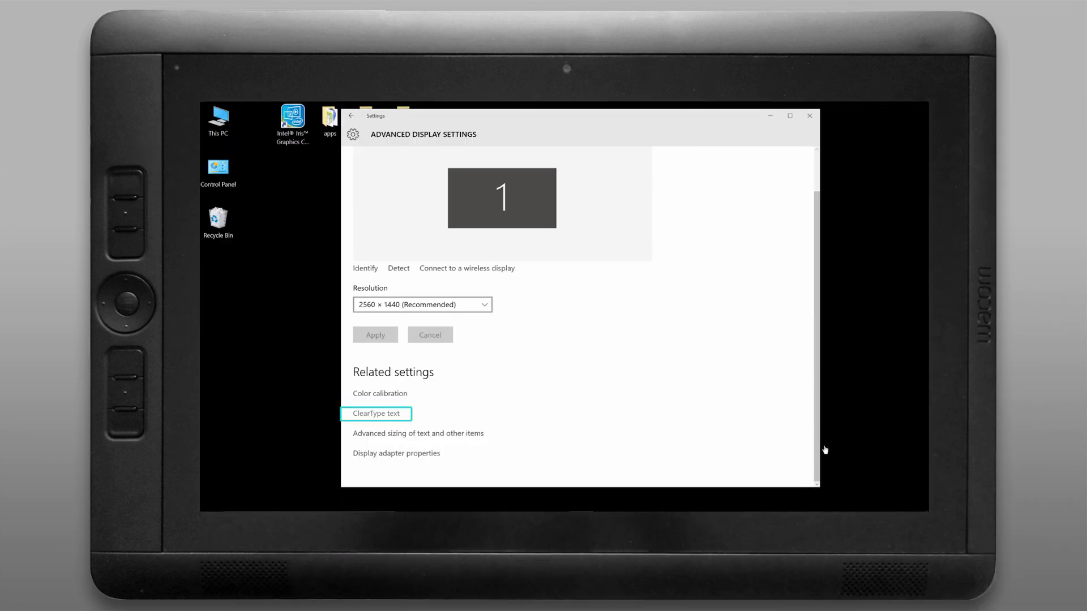
{"action": "key", "text": "Return"}
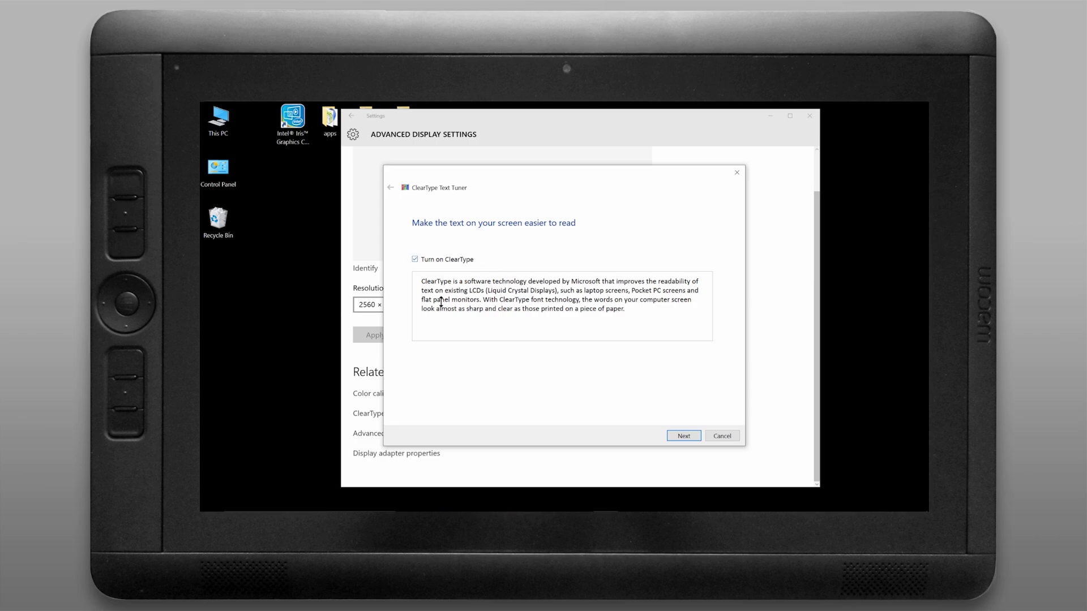
{"action": "left_click", "coordinate": [696, 435]}
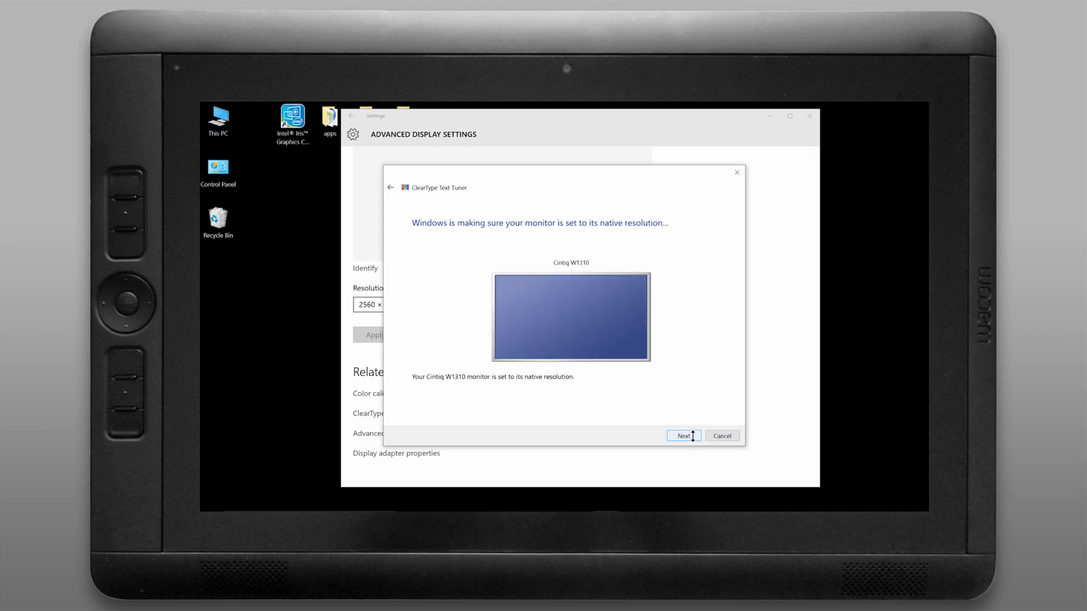
{"action": "left_click", "coordinate": [691, 436]}
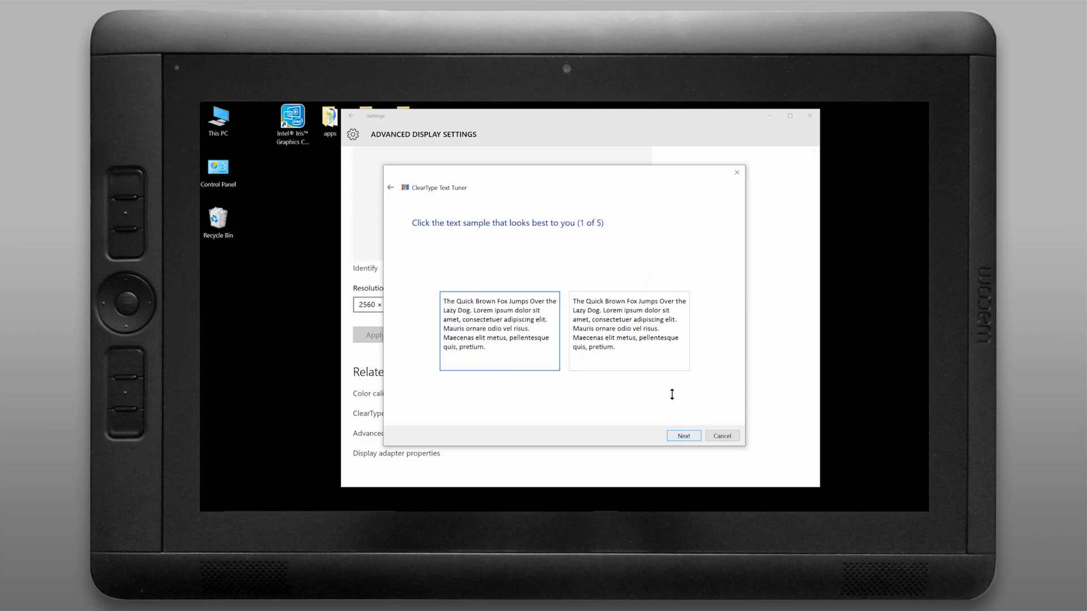
{"action": "left_click", "coordinate": [692, 436]}
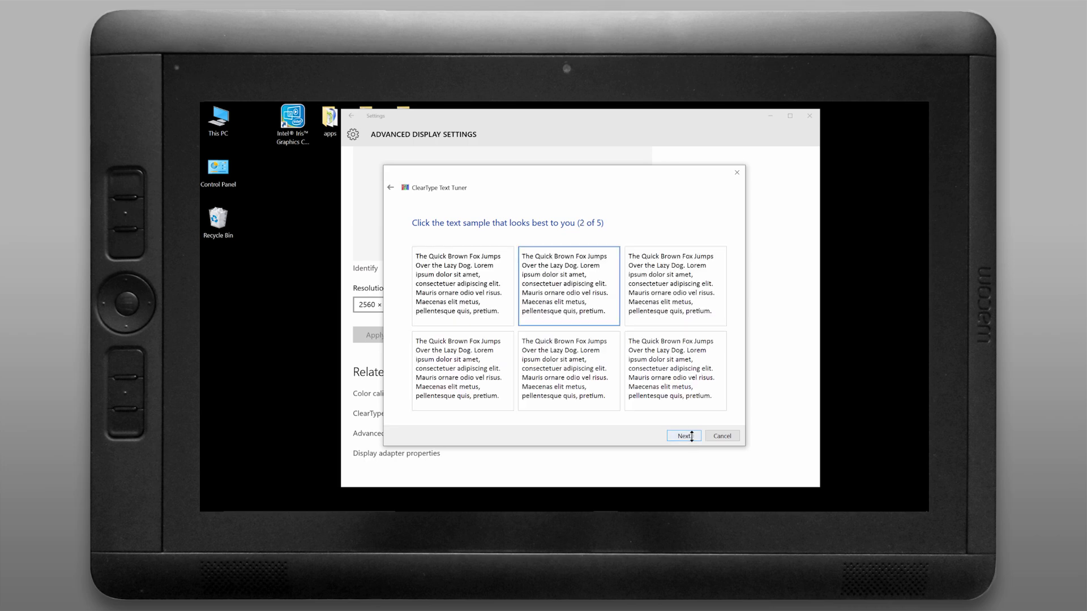
{"action": "left_click", "coordinate": [687, 436]}
{"action": "left_click", "coordinate": [686, 437]}
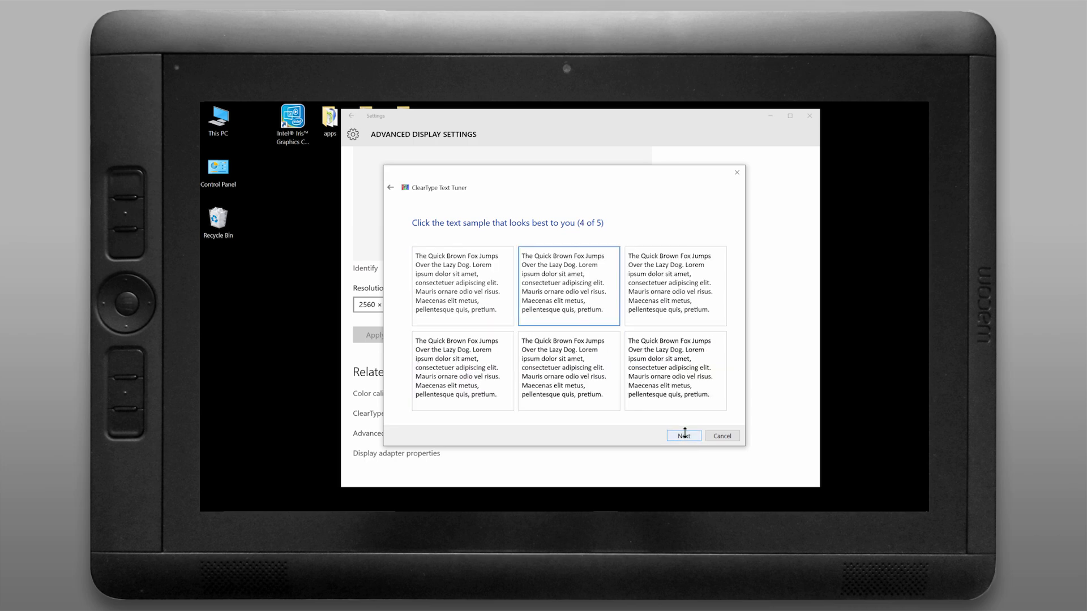
{"action": "left_click", "coordinate": [530, 380]}
{"action": "left_click", "coordinate": [692, 434]}
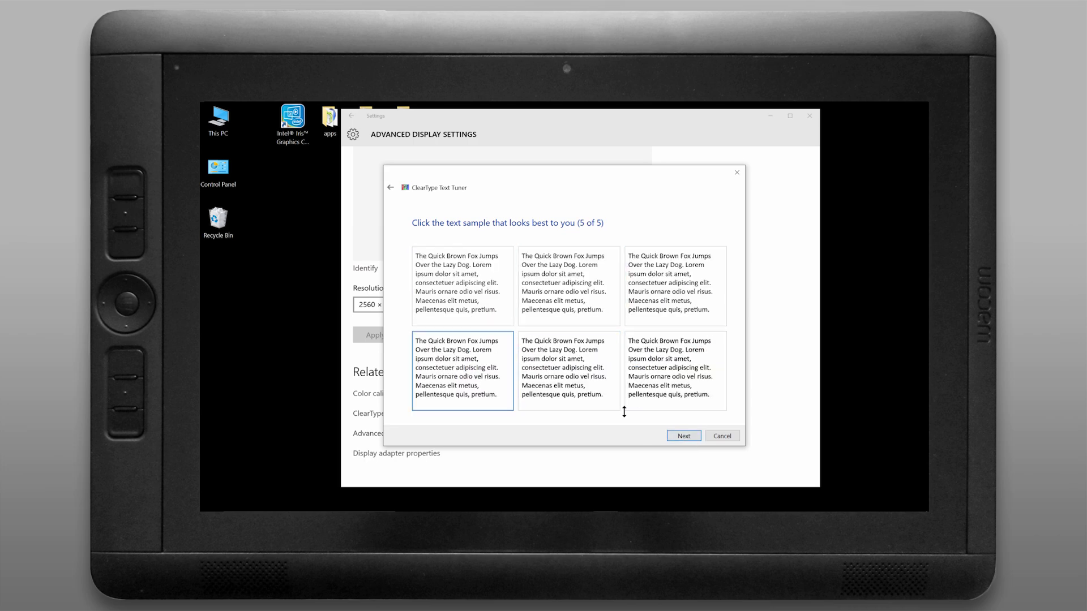
{"action": "left_click", "coordinate": [693, 437]}
{"action": "left_click", "coordinate": [692, 436]}
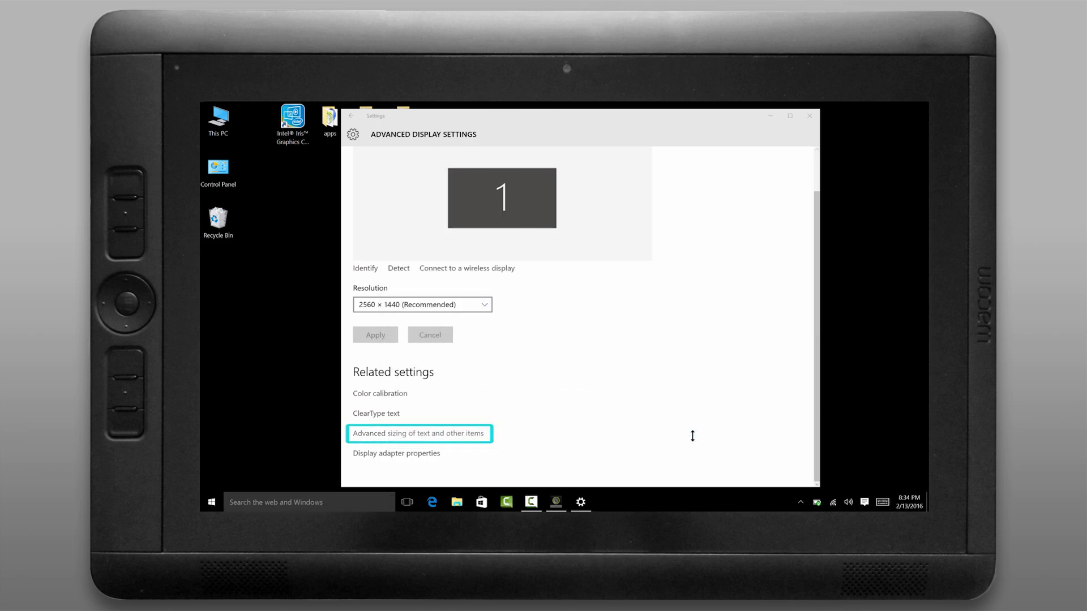
- Check the advanced text sizing dropdowns, leaving Title bars text size at 9
{"action": "left_click", "coordinate": [418, 434]}
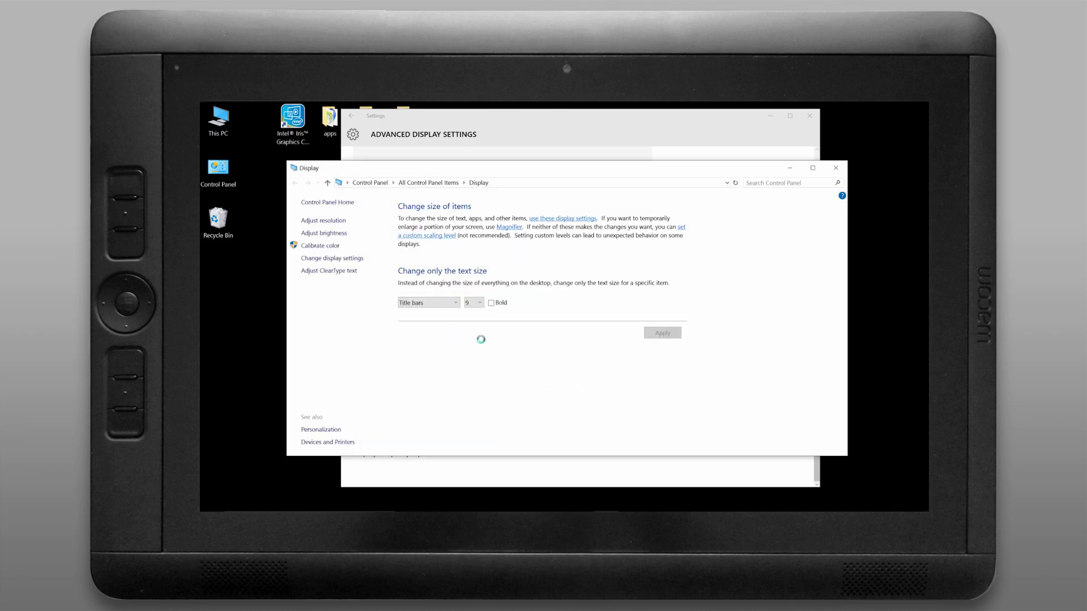
{"action": "left_click", "coordinate": [444, 303]}
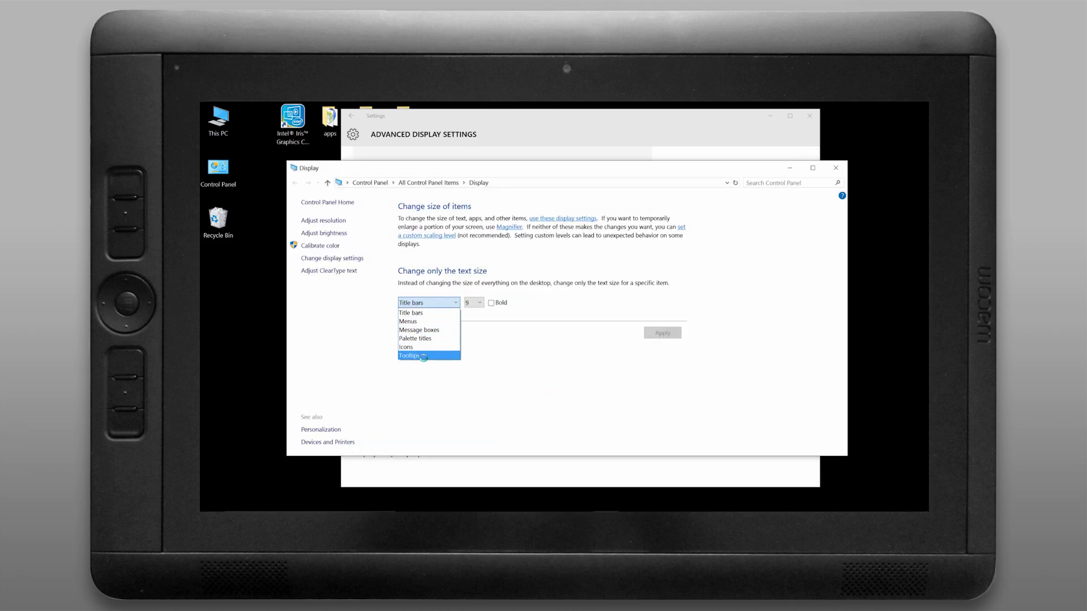
{"action": "left_click", "coordinate": [485, 292]}
{"action": "left_click", "coordinate": [478, 302]}
{"action": "left_click", "coordinate": [525, 298]}
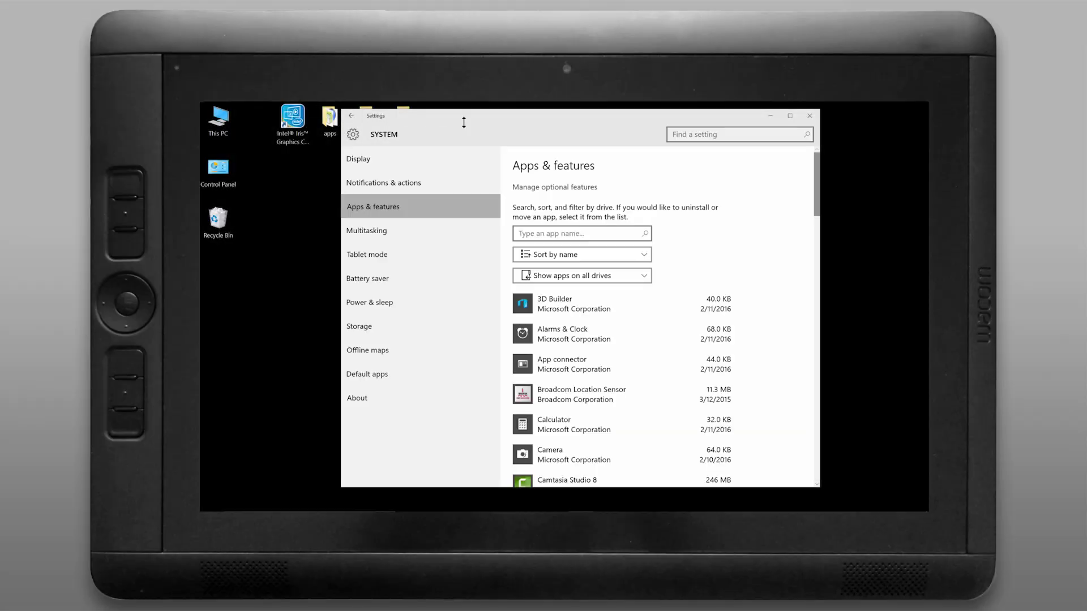
- Uninstall 3D Builder, Candy Crush Soda Saga and Food & Drink from Apps & features
{"action": "scroll", "coordinate": [622, 207], "scroll_direction": "down", "scroll_amount": 2}
{"action": "left_click", "coordinate": [621, 207]}
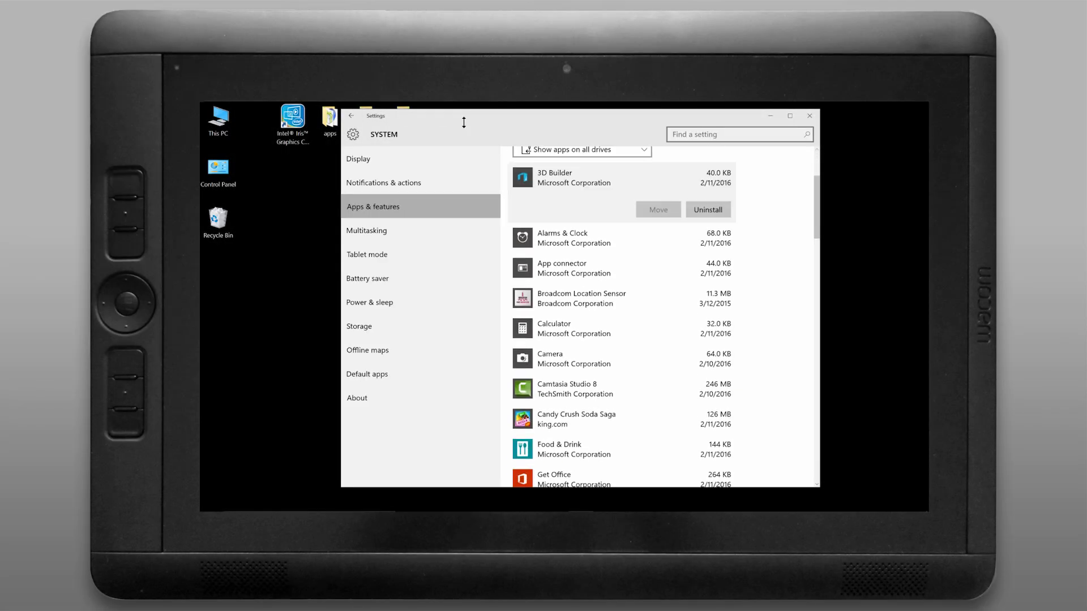
{"action": "left_click", "coordinate": [707, 209]}
{"action": "left_click", "coordinate": [763, 185]}
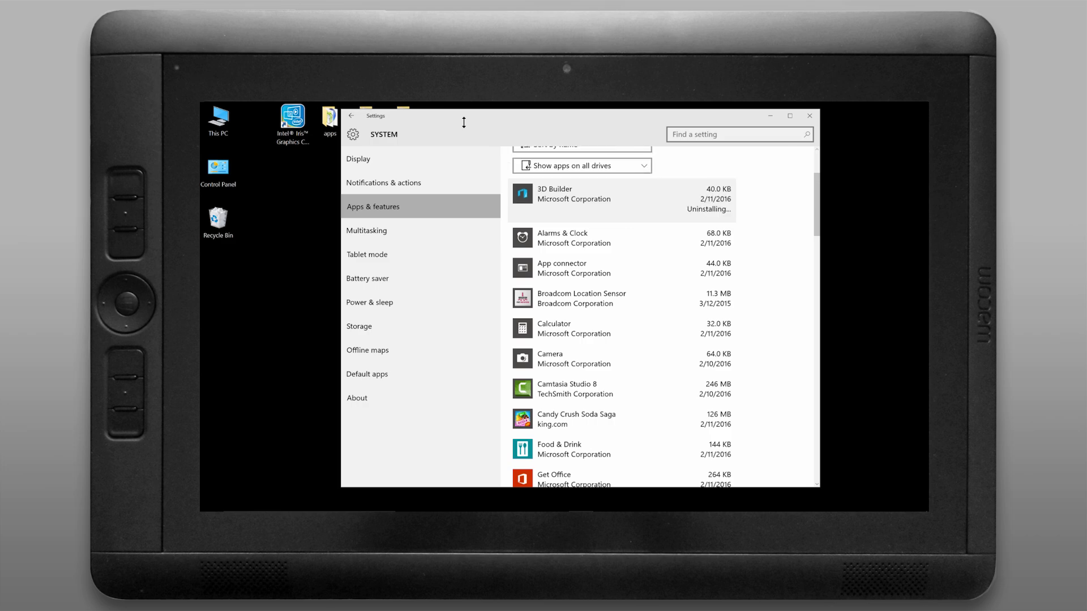
{"action": "scroll", "coordinate": [622, 317], "scroll_direction": "down", "scroll_amount": 4}
{"action": "left_click", "coordinate": [621, 206]}
{"action": "left_click", "coordinate": [708, 241]}
{"action": "left_click", "coordinate": [762, 217]}
{"action": "left_click", "coordinate": [621, 240]}
{"action": "left_click", "coordinate": [707, 270]}
- Uninstall Get Office, Get Skype, Health & Fitness and Messaging
{"action": "left_click", "coordinate": [762, 245]}
{"action": "left_click", "coordinate": [621, 269]}
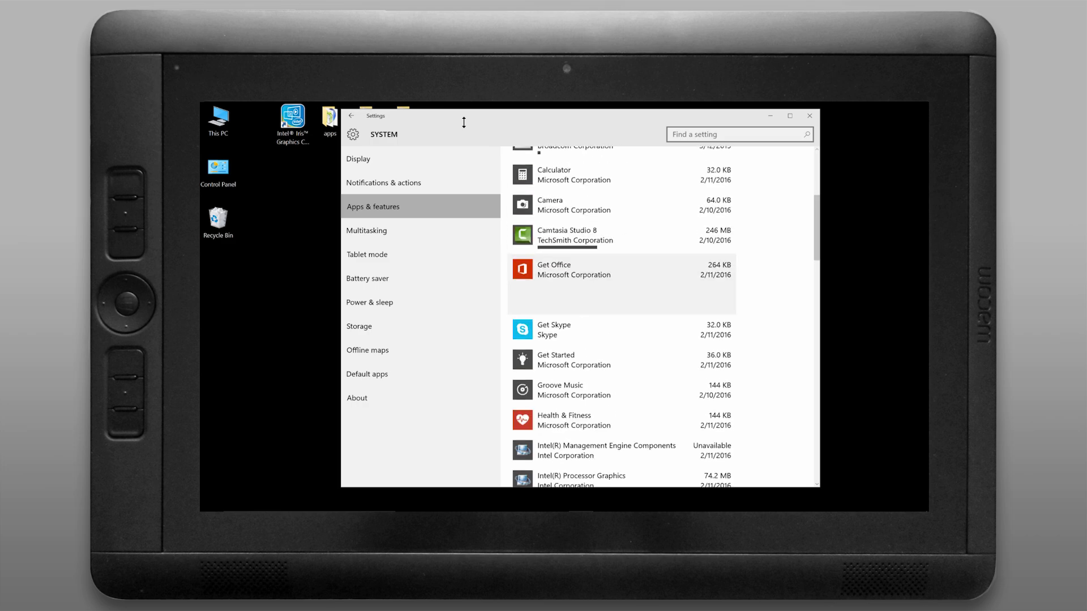
{"action": "left_click", "coordinate": [708, 301]}
{"action": "left_click", "coordinate": [762, 277]}
{"action": "left_click", "coordinate": [622, 329]}
{"action": "left_click", "coordinate": [708, 362]}
{"action": "left_click", "coordinate": [763, 338]}
{"action": "scroll", "coordinate": [621, 317], "scroll_direction": "down", "scroll_amount": 3}
{"action": "left_click", "coordinate": [622, 240]}
{"action": "scroll", "coordinate": [622, 317], "scroll_direction": "down", "scroll_amount": 5}
{"action": "left_click", "coordinate": [622, 183]}
{"action": "left_click", "coordinate": [708, 212]}
- Uninstall Solitaire and Money, and check whether Movies & TV can be removed
{"action": "left_click", "coordinate": [621, 213]}
{"action": "left_click", "coordinate": [708, 243]}
{"action": "left_click", "coordinate": [621, 274]}
{"action": "left_click", "coordinate": [708, 304]}
{"action": "left_click", "coordinate": [622, 317]}
{"action": "scroll", "coordinate": [622, 317], "scroll_direction": "down", "scroll_amount": 3}
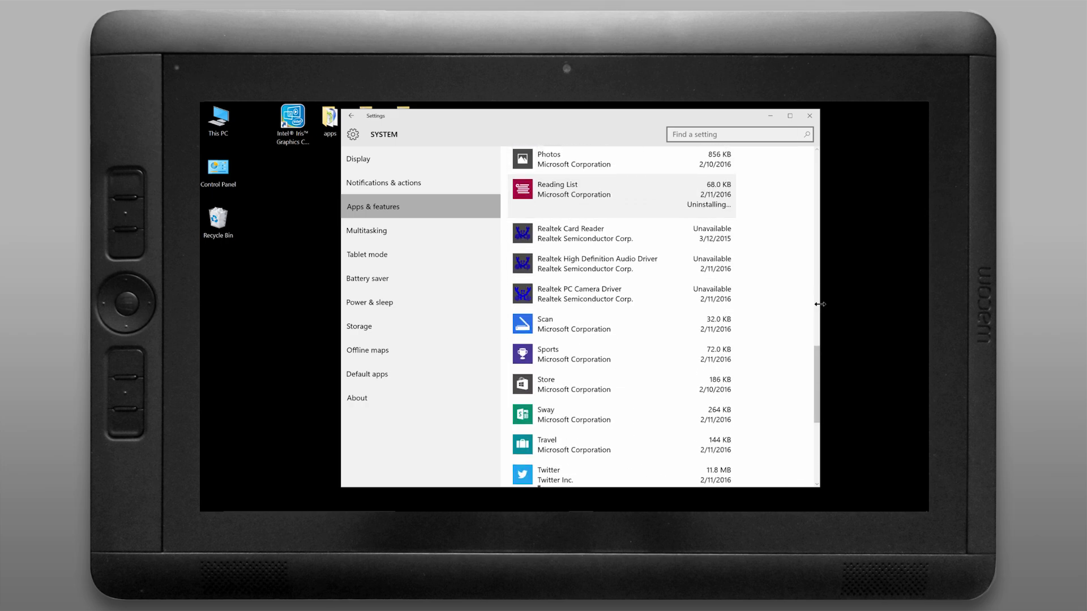
- Uninstall Scan, Sports and Sway, checking whether Store can be removed
{"action": "left_click", "coordinate": [621, 323]}
{"action": "scroll", "coordinate": [621, 317], "scroll_direction": "down", "scroll_amount": 3}
{"action": "left_click", "coordinate": [707, 218]}
{"action": "left_click", "coordinate": [763, 194]}
{"action": "left_click", "coordinate": [621, 249]}
{"action": "left_click", "coordinate": [707, 251]}
{"action": "left_click", "coordinate": [762, 226]}
{"action": "left_click", "coordinate": [622, 277]}
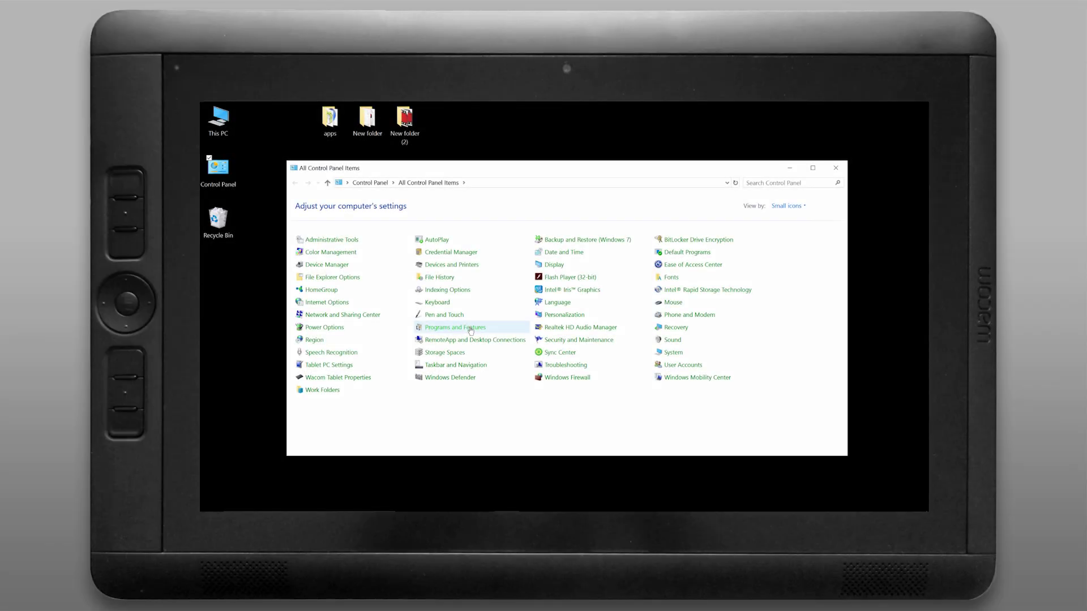
- Turn off Internet Explorer 11 in Windows features, applying it with Don't restart
{"action": "left_click", "coordinate": [470, 329]}
{"action": "left_click", "coordinate": [374, 193]}
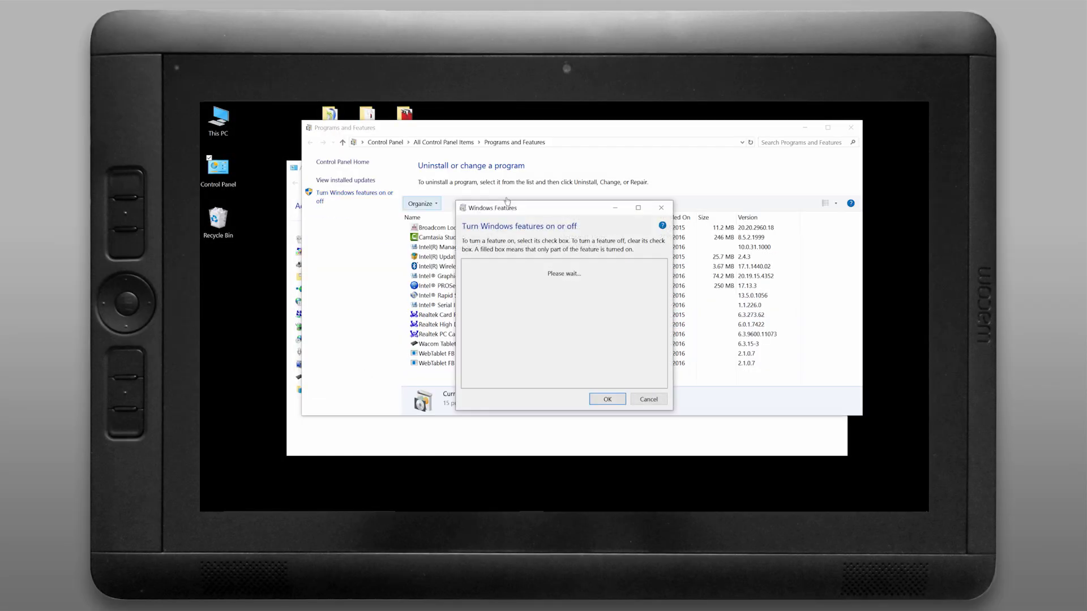
{"action": "left_click", "coordinate": [474, 318]}
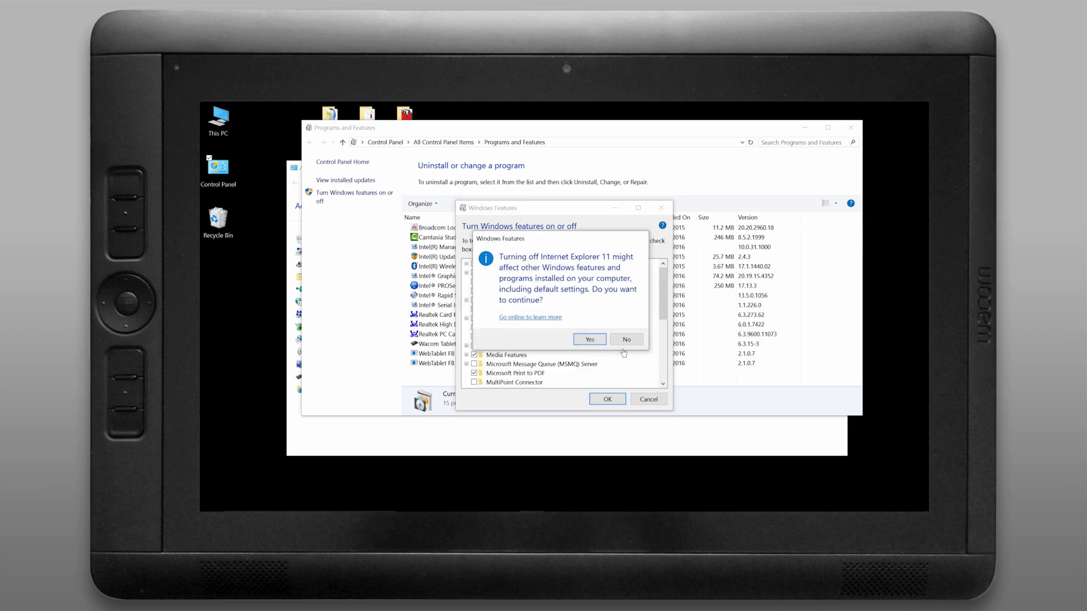
{"action": "left_click", "coordinate": [598, 343]}
{"action": "left_click", "coordinate": [610, 400]}
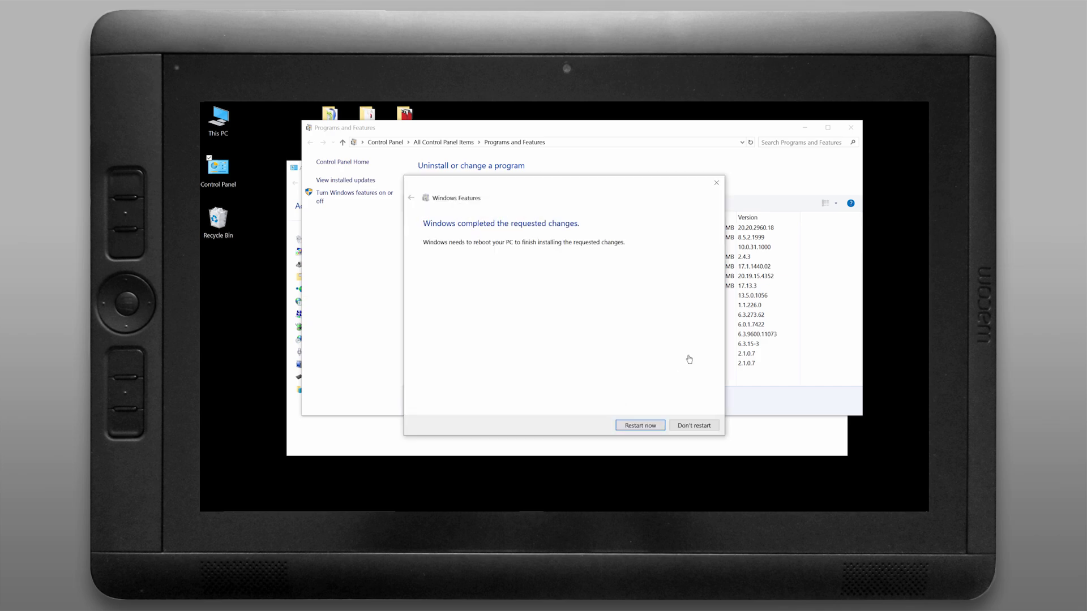
{"action": "left_click", "coordinate": [691, 426]}
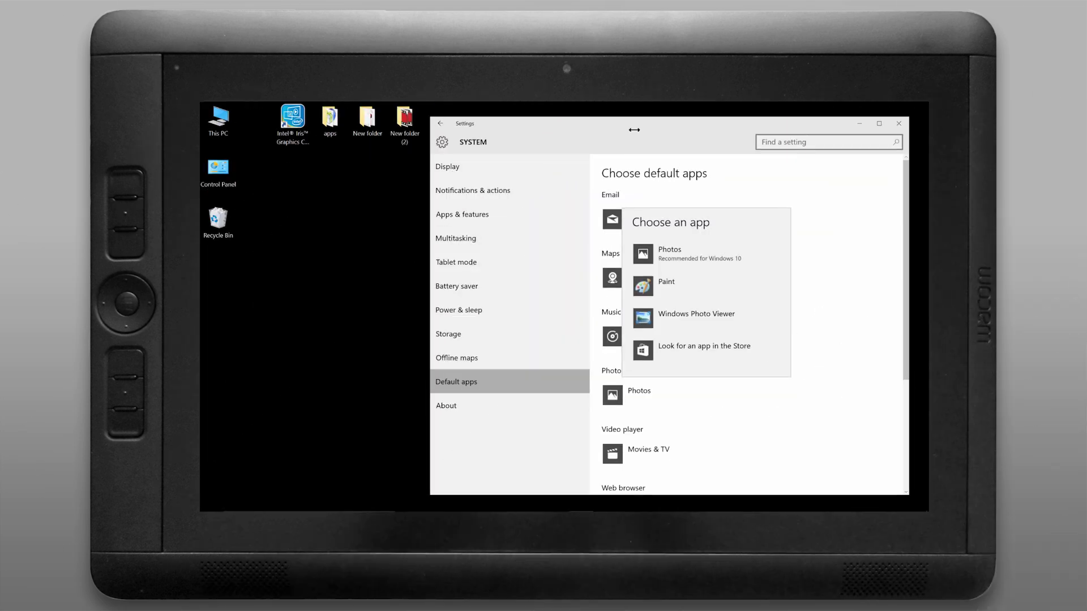
- Pair the Wacom Bluetooth Keyboard from Devices > Bluetooth
{"action": "key", "text": "Up"}
{"action": "key", "text": "Up"}
{"action": "key", "text": "Up"}
{"action": "key", "text": "Up"}
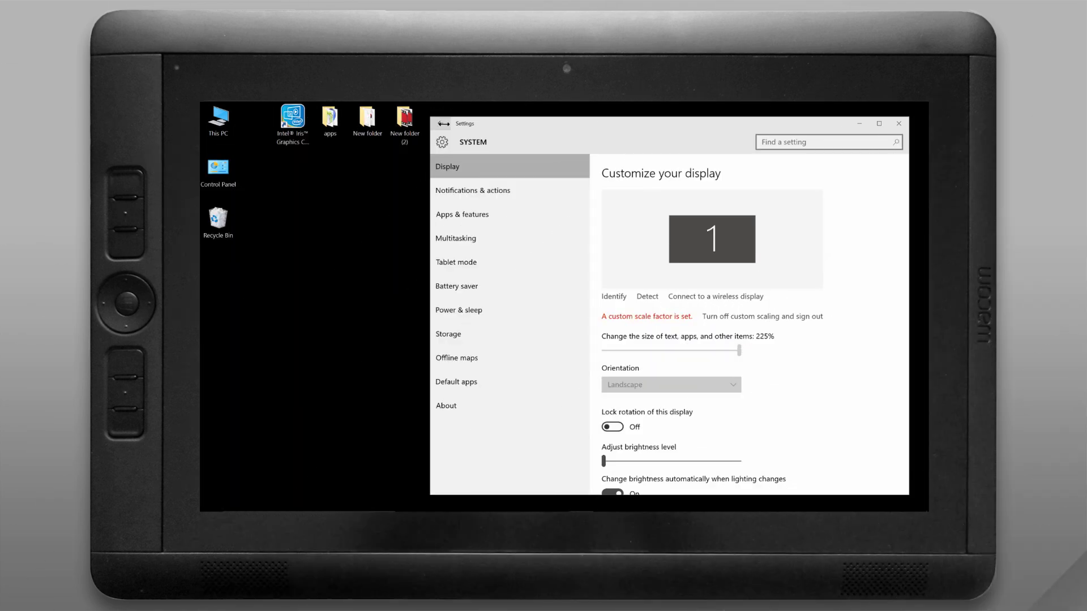
{"action": "left_click", "coordinate": [443, 124]}
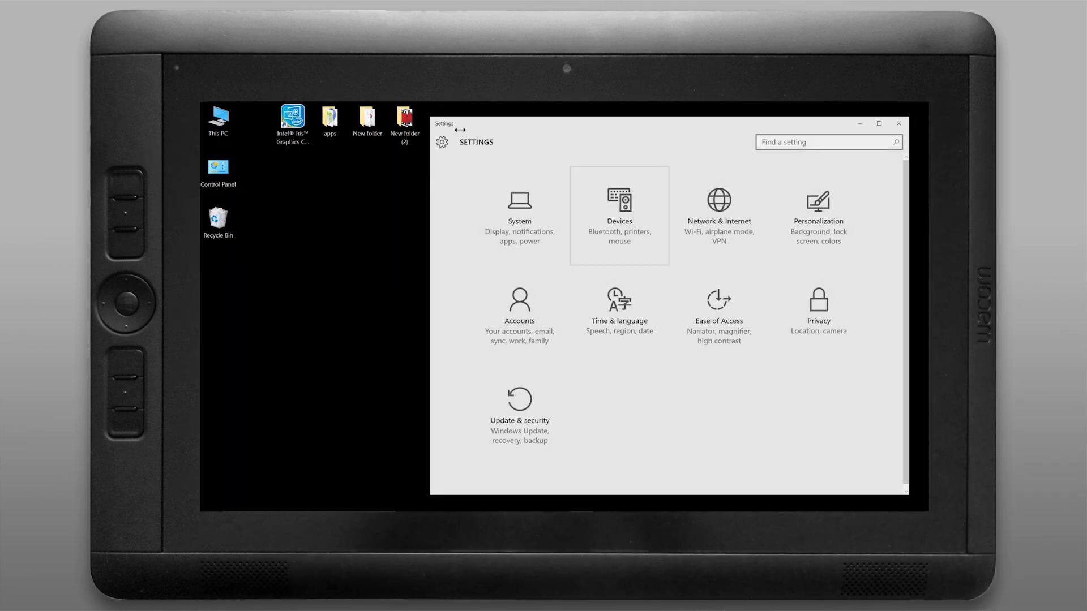
{"action": "key", "text": "Return"}
{"action": "key", "text": "Down"}
{"action": "key", "text": "Down"}
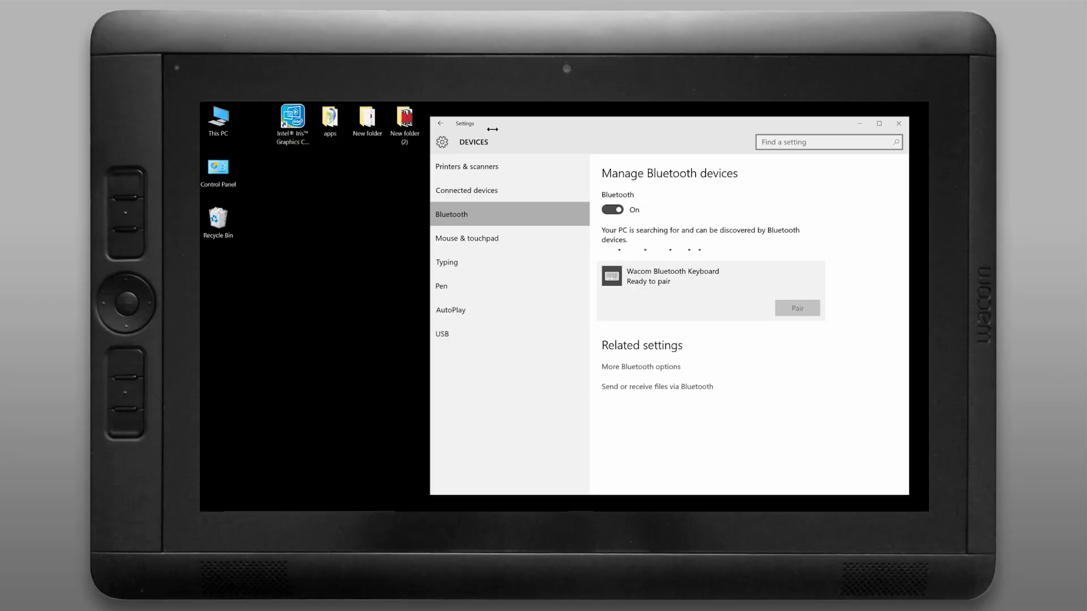
{"action": "left_click", "coordinate": [799, 303]}
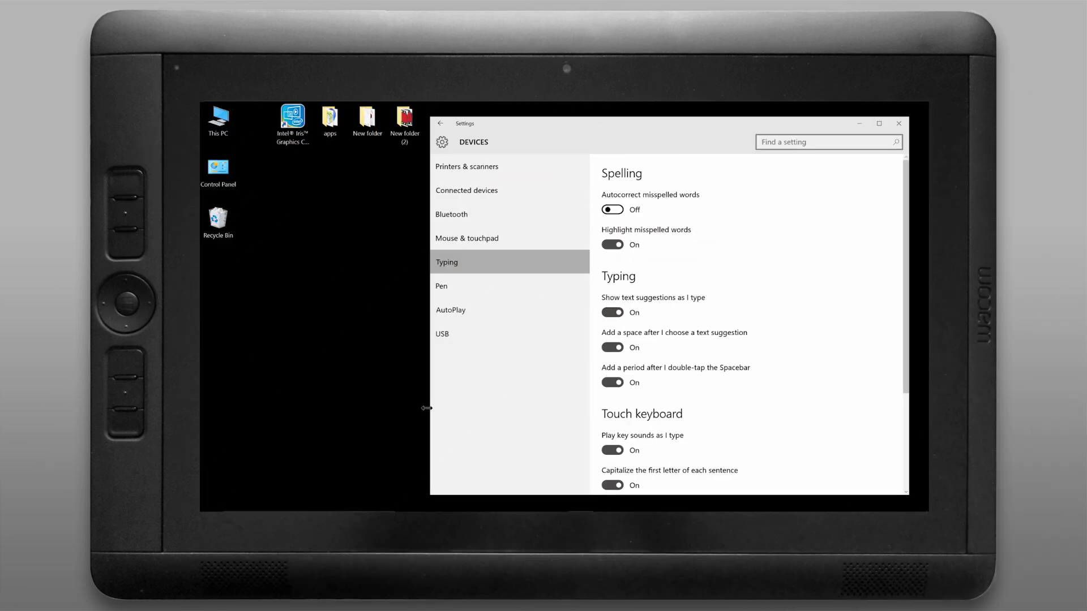
- Turn off pen visual effects and set Removable drive AutoPlay to open the folder in File Explorer
{"action": "left_click_drag", "start_coordinate": [905, 277], "coordinate": [906, 372]}
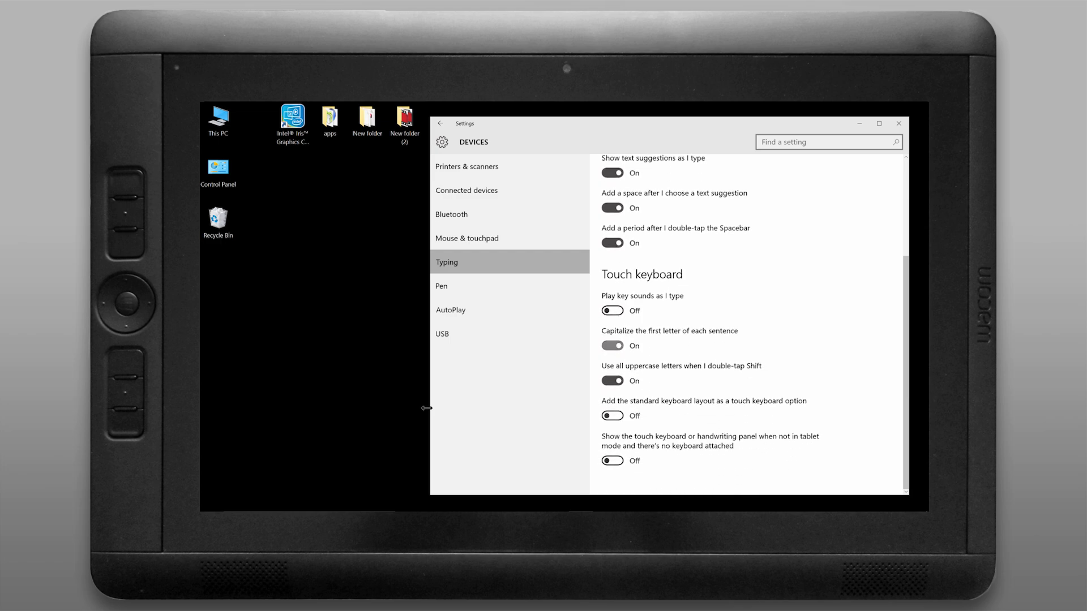
{"action": "left_click", "coordinate": [464, 286]}
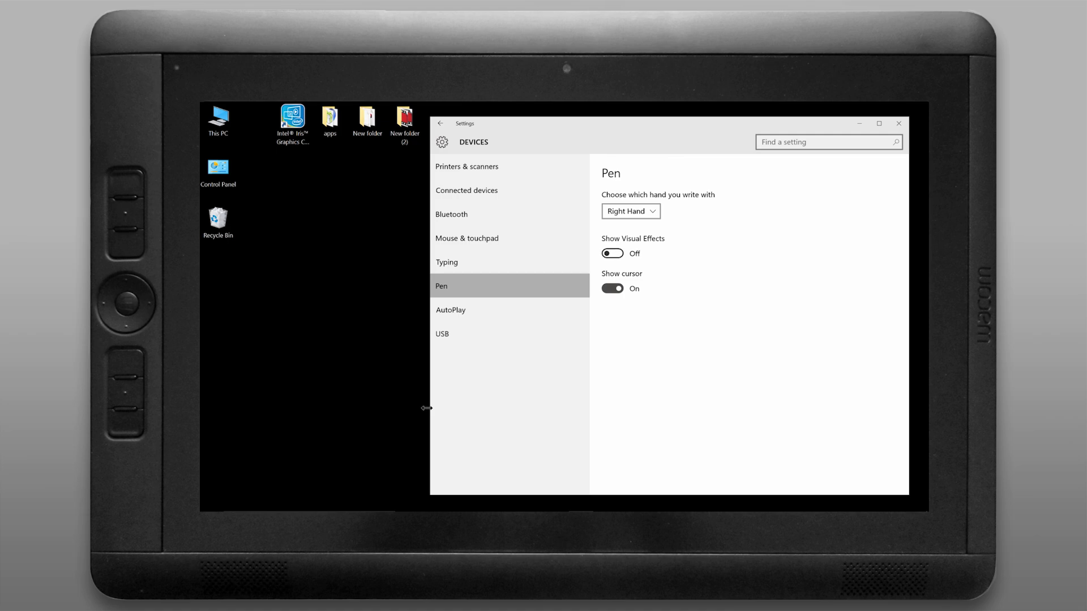
{"action": "key", "text": "Down"}
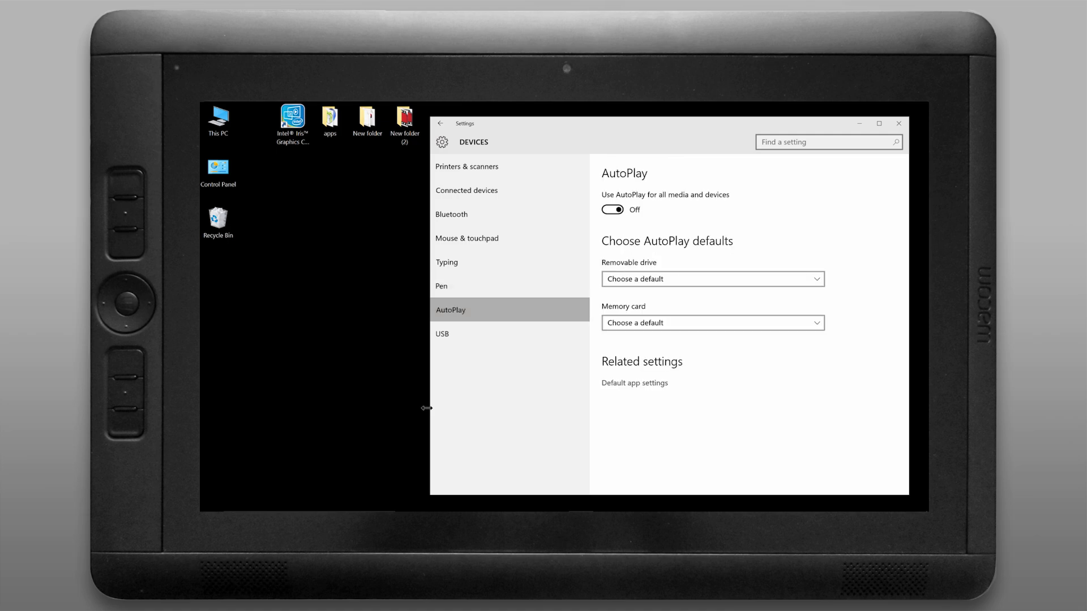
{"action": "left_click", "coordinate": [712, 279]}
{"action": "left_click", "coordinate": [672, 262]}
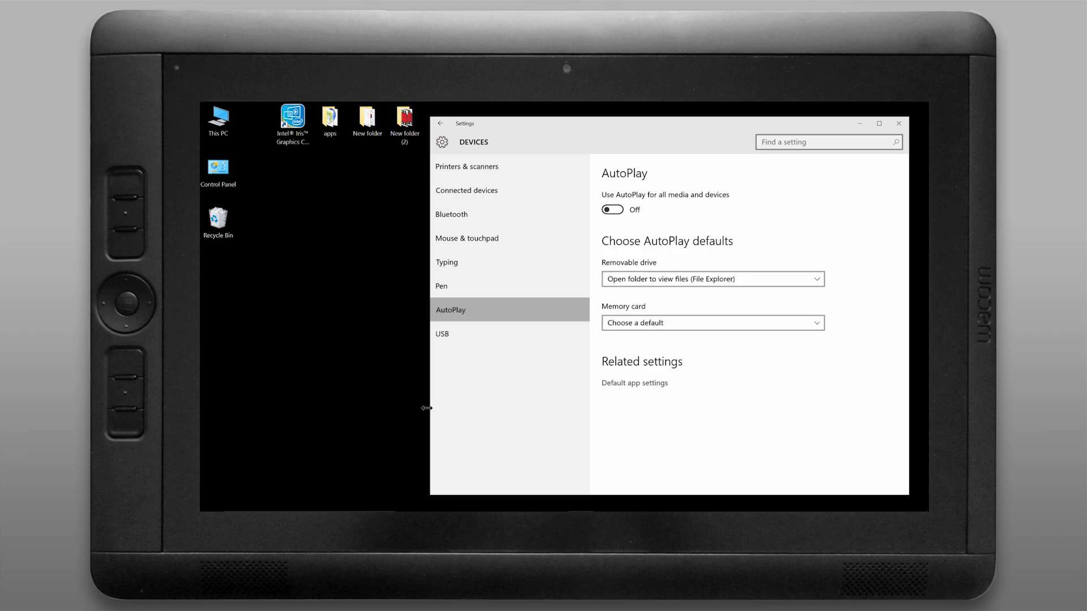
- Set Memory card AutoPlay to Open folder to view files (File Explorer)
{"action": "key", "text": "Tab"}
{"action": "key", "text": "Return"}
{"action": "key", "text": "Down"}
{"action": "key", "text": "Return"}
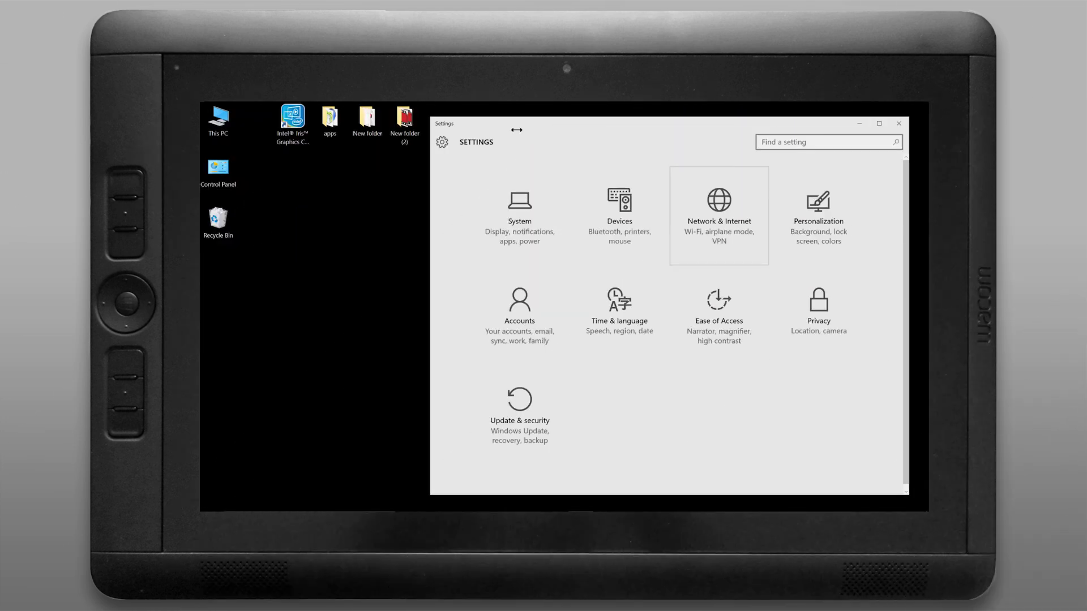
{"action": "key", "text": "Return"}
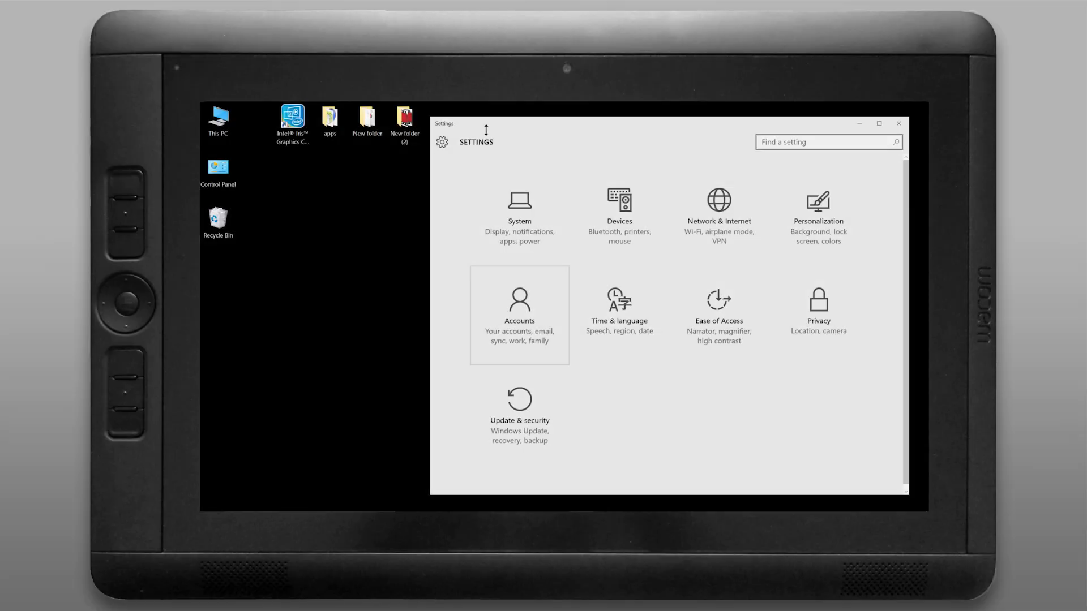
- Add a Google account under Accounts and allow Windows access to it
{"action": "key", "text": "Return"}
{"action": "scroll", "coordinate": [485, 130], "scroll_direction": "down", "scroll_amount": 3}
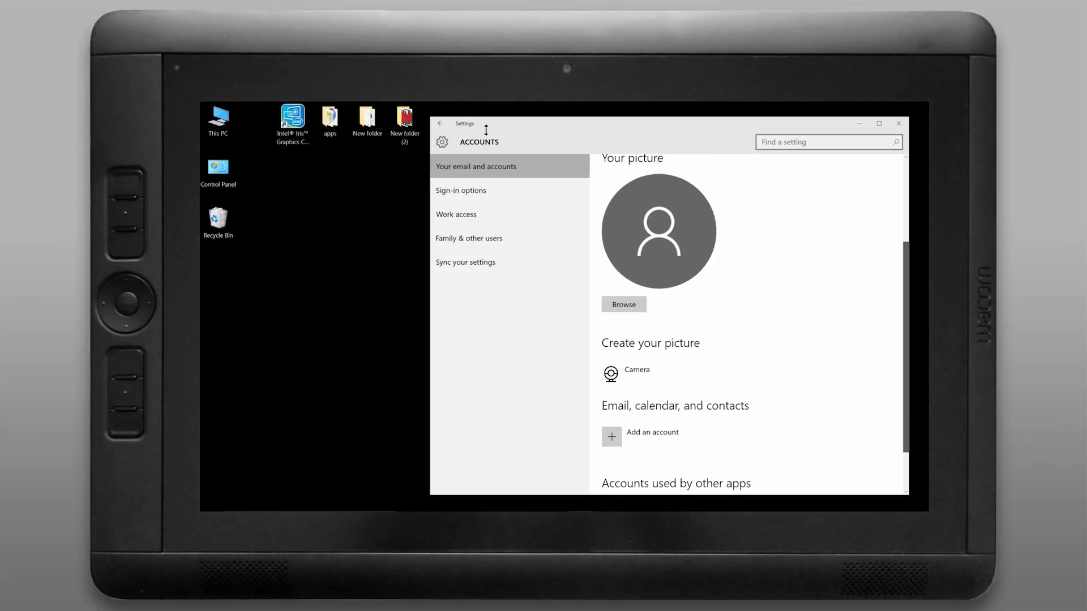
{"action": "left_click", "coordinate": [616, 379]}
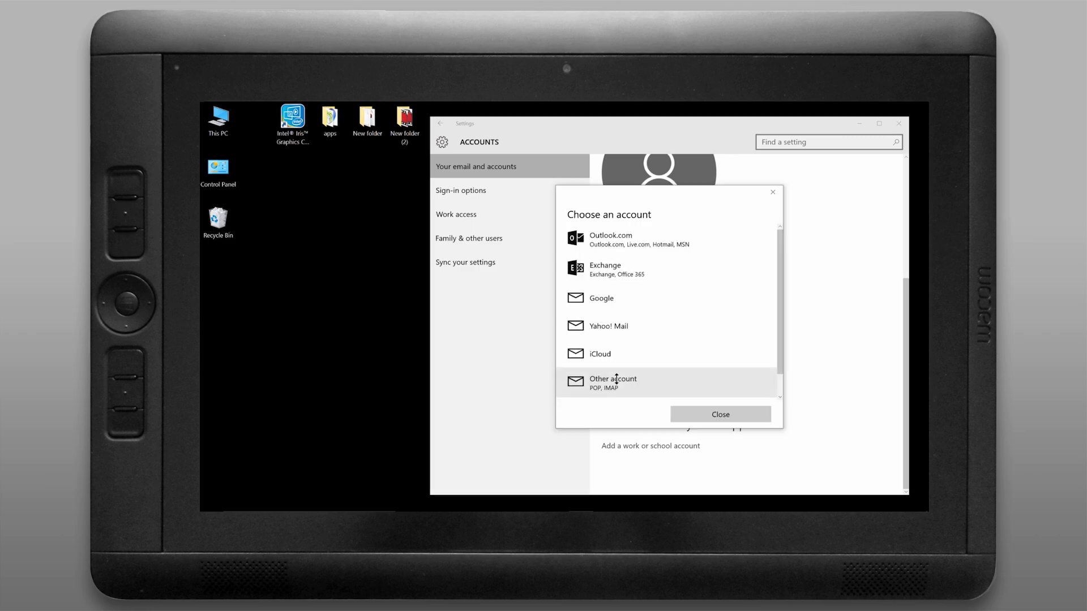
{"action": "left_click", "coordinate": [617, 298]}
{"action": "key", "text": "Return"}
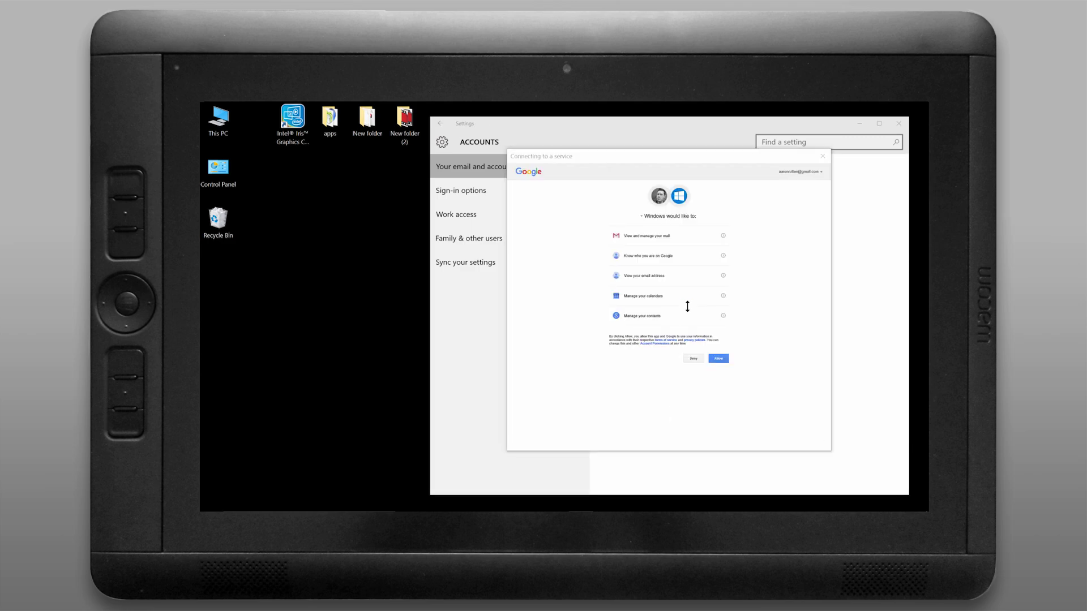
{"action": "key", "text": "Return"}
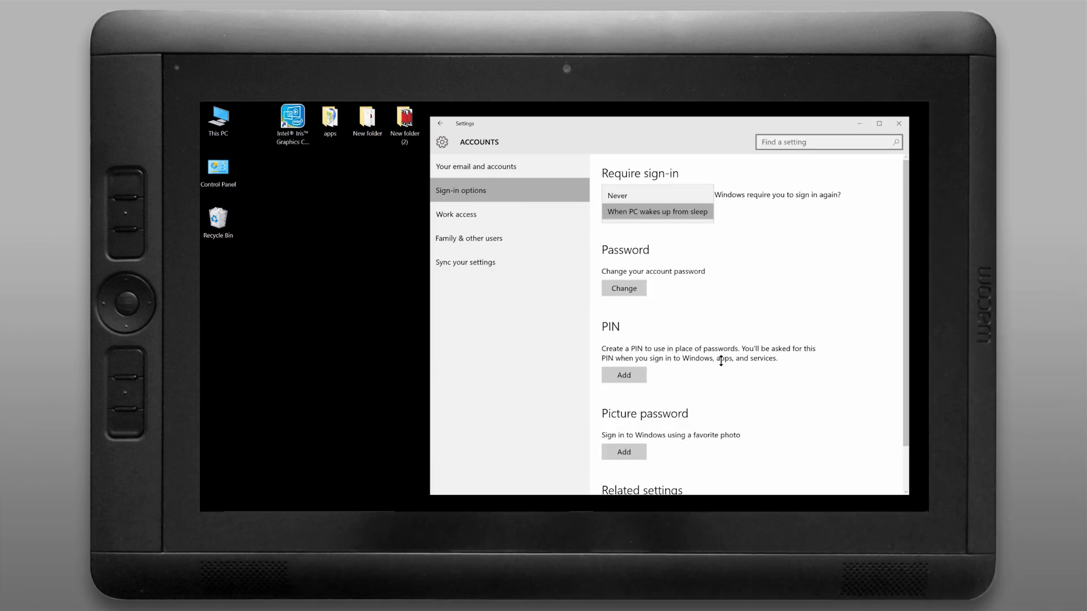
- Set Require sign-in to Never and begin creating a sign-in PIN
{"action": "key", "text": "Up"}
{"action": "key", "text": "Return"}
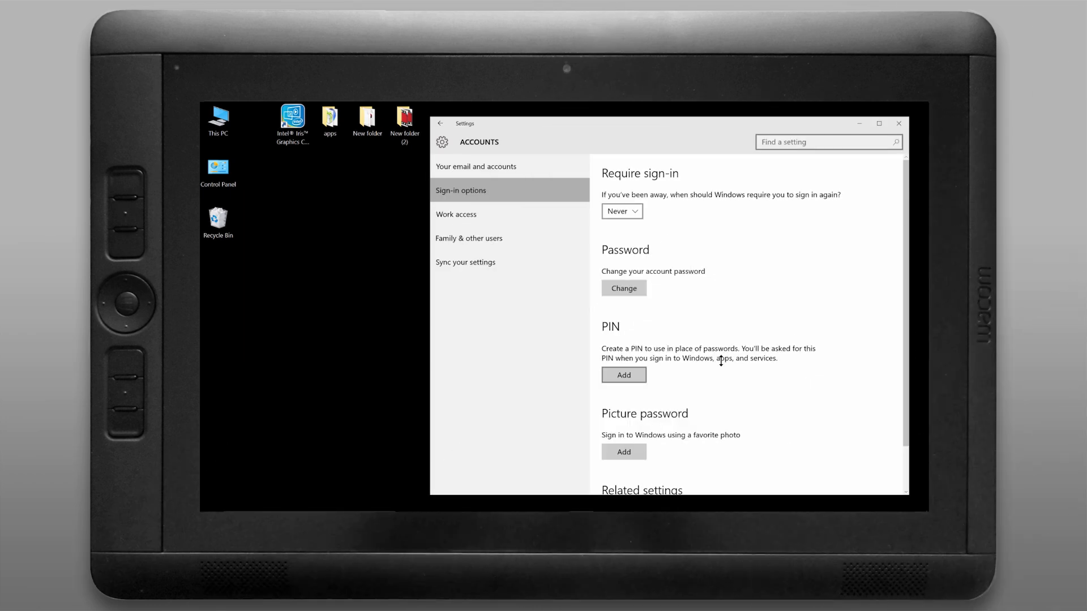
{"action": "key", "text": "Return"}
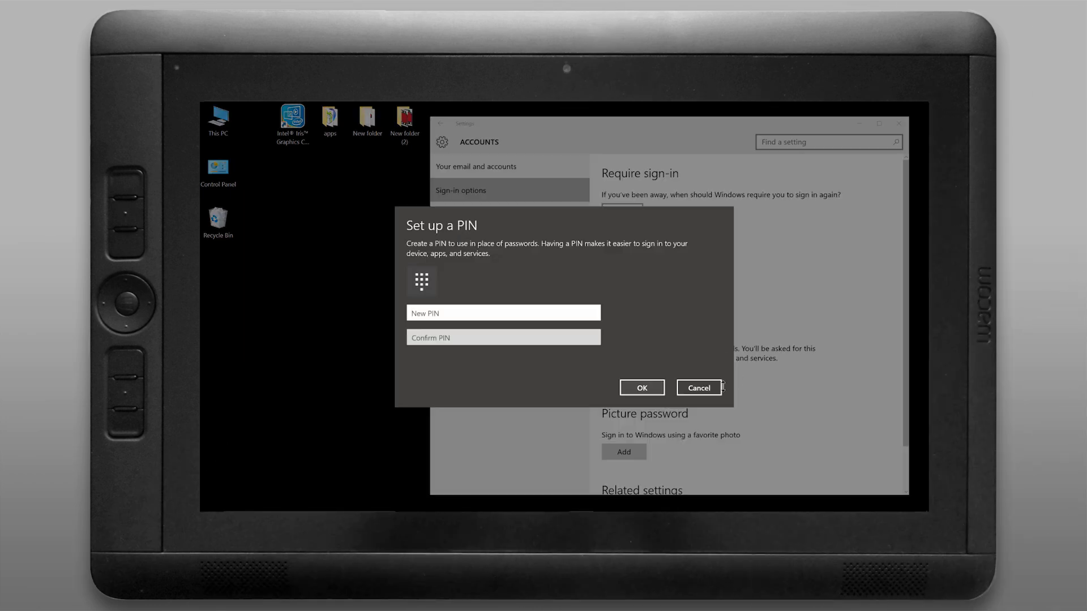
{"action": "key", "text": "Tab"}
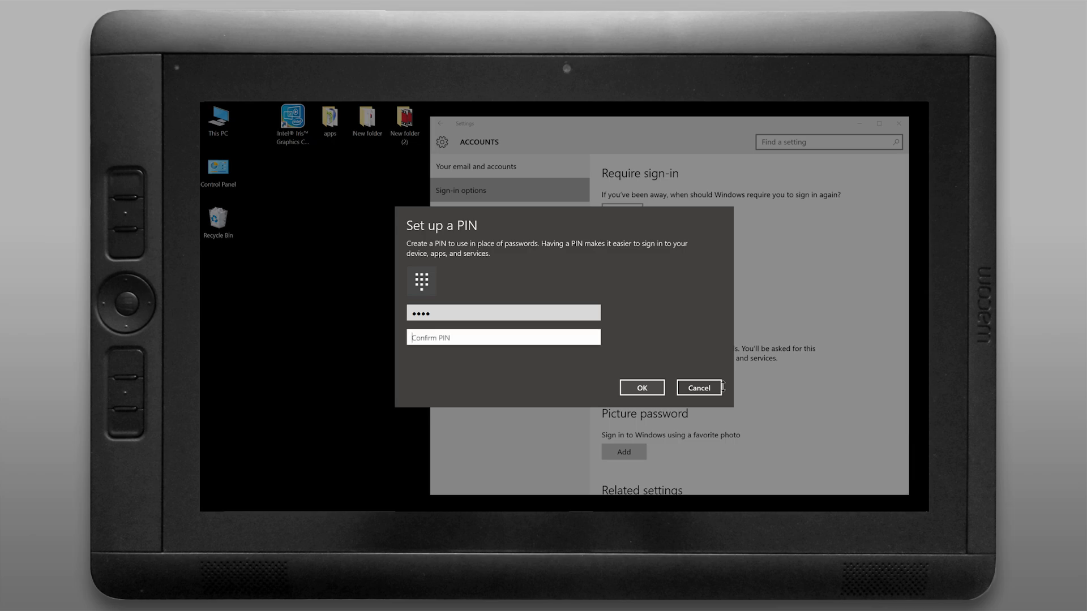
{"action": "type", "text": "1"}
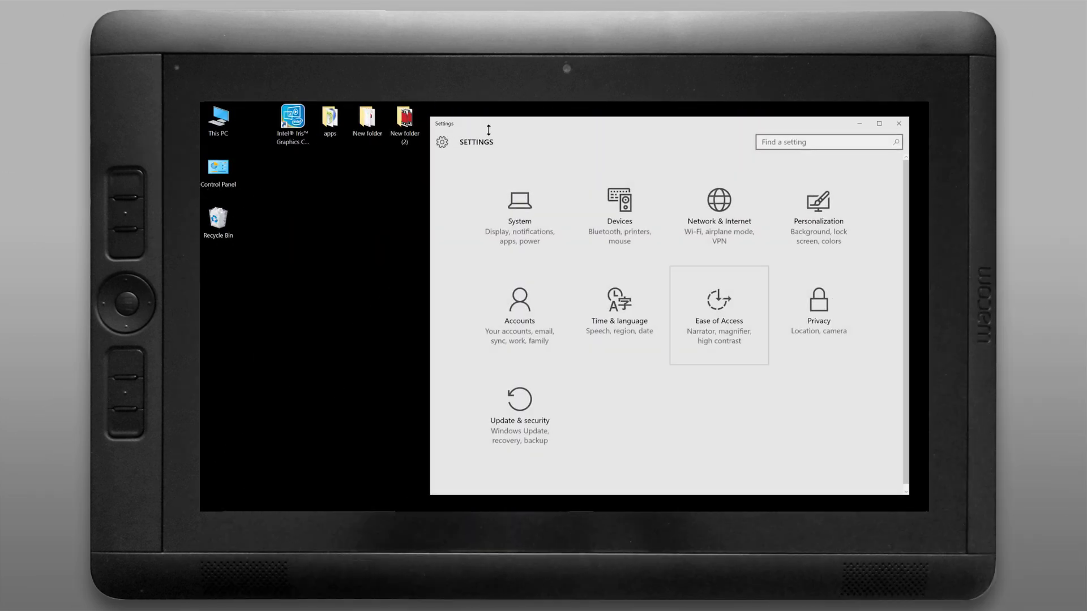
- Switch Ease of Access touch feedback to darker, larger visual feedback for screen touches
{"action": "key", "text": "Return"}
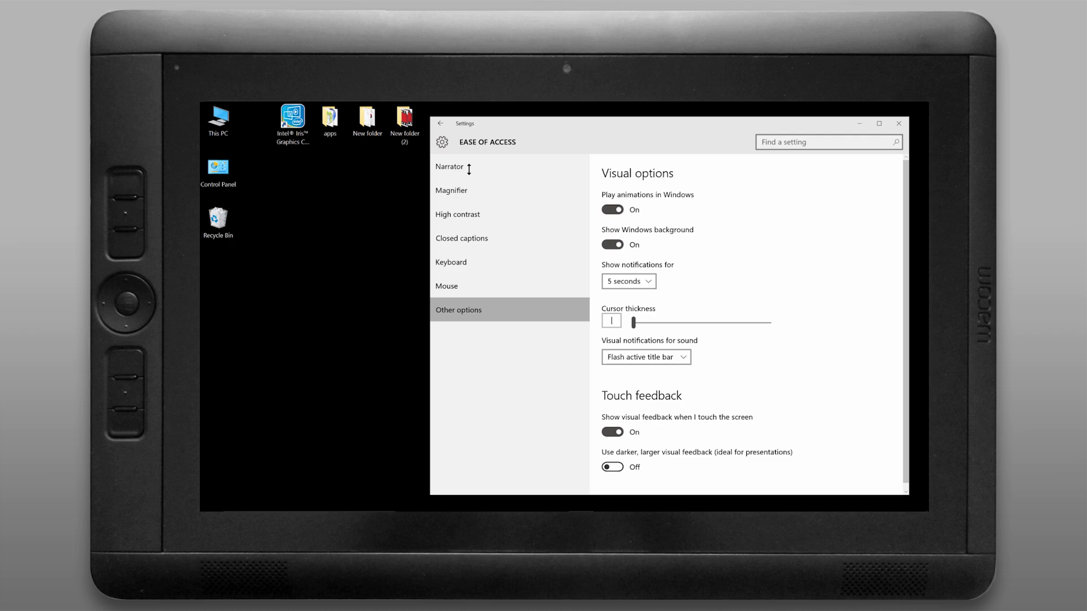
{"action": "key", "text": "space"}
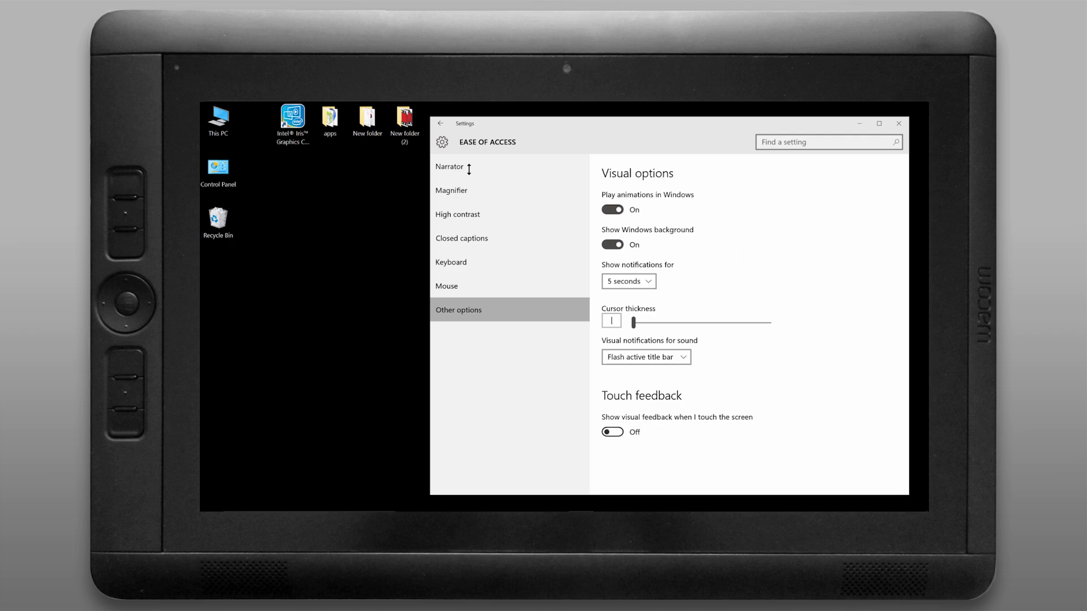
{"action": "left_click", "coordinate": [611, 432]}
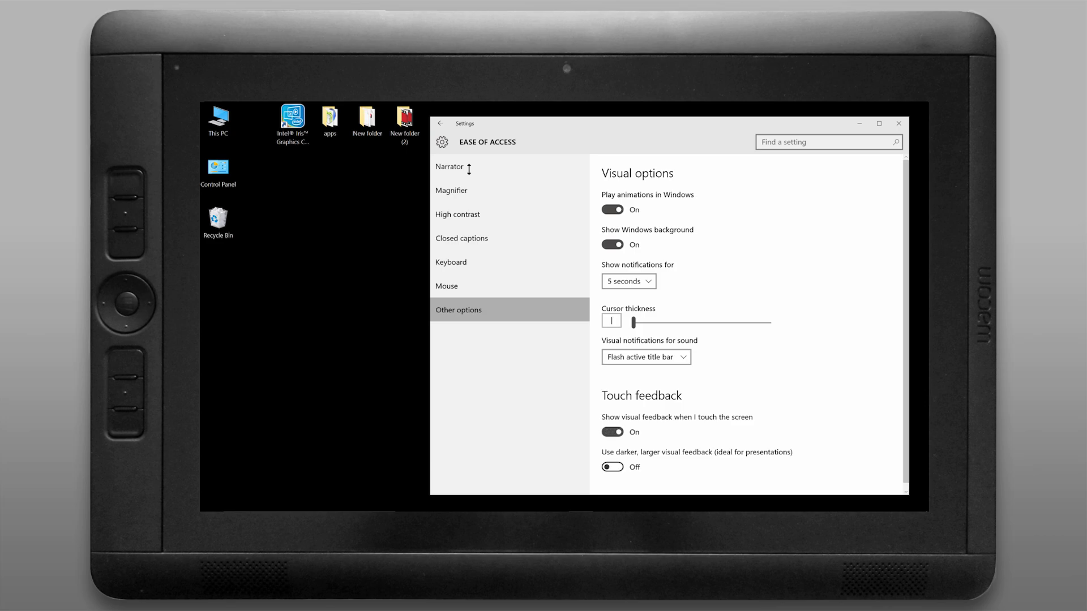
{"action": "left_click", "coordinate": [611, 467]}
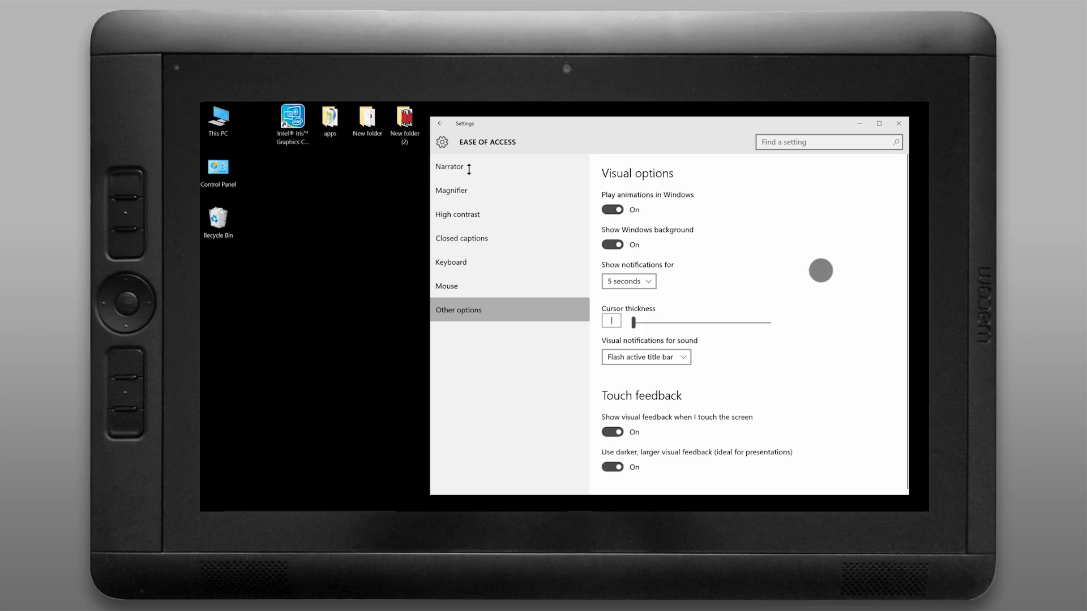
{"action": "left_click", "coordinate": [767, 282]}
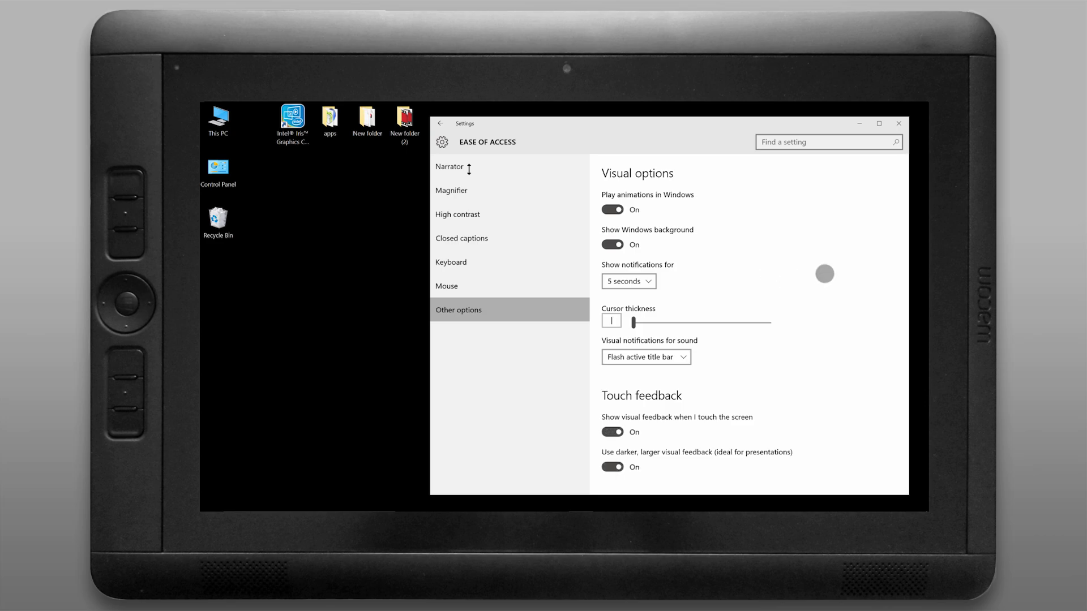
{"action": "left_click", "coordinate": [611, 432]}
- In Privacy, set feedback frequency to Never and diagnostic data to Basic
{"action": "left_click", "coordinate": [441, 123]}
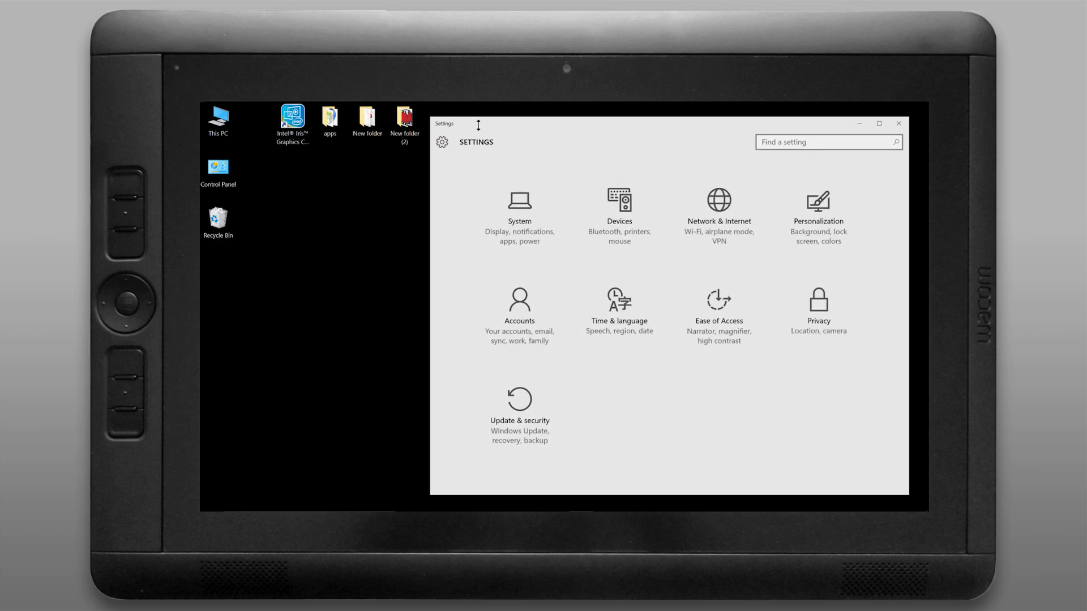
{"action": "left_click", "coordinate": [818, 315]}
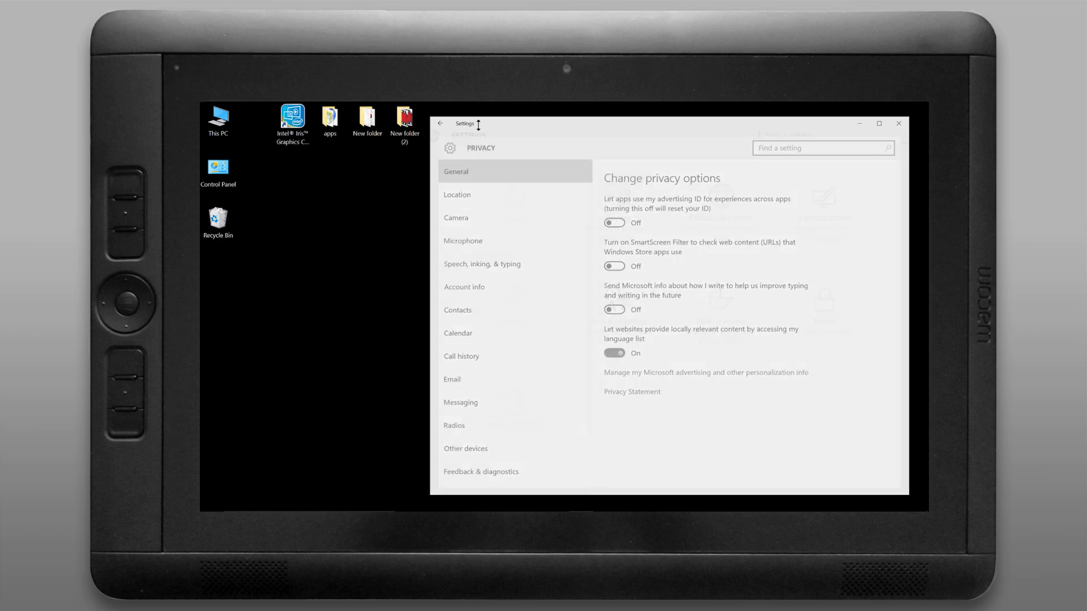
{"action": "left_click", "coordinate": [448, 214]}
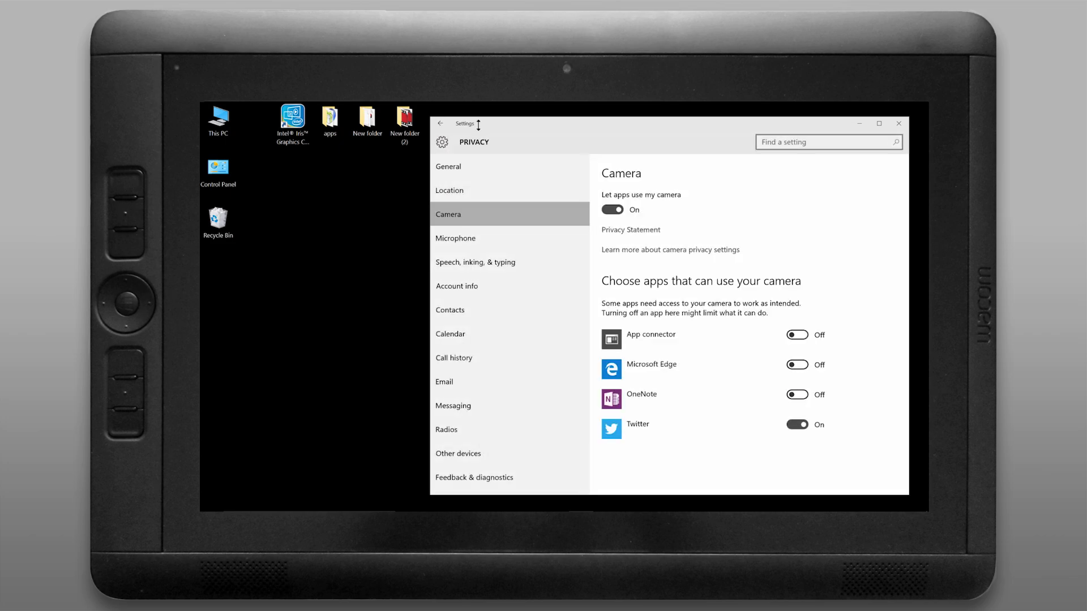
{"action": "left_click", "coordinate": [455, 238]}
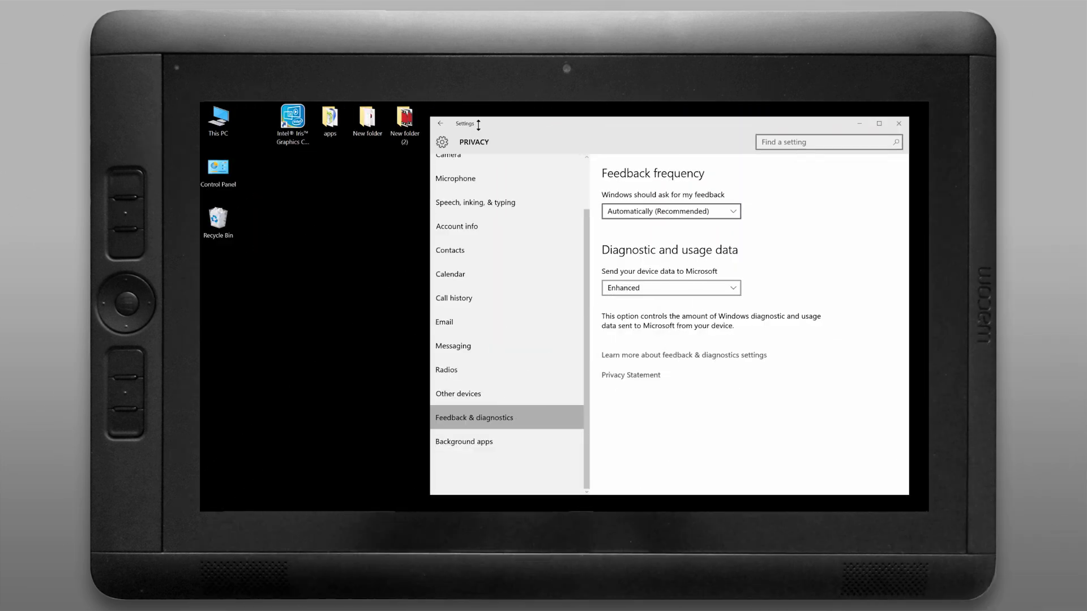
{"action": "left_click", "coordinate": [670, 211]}
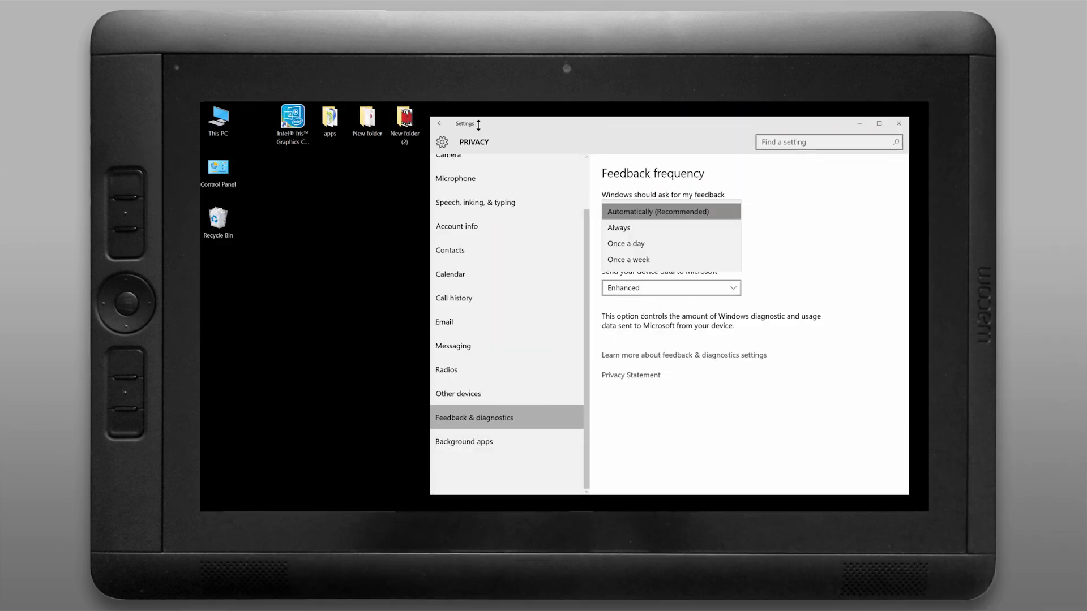
{"action": "left_click", "coordinate": [670, 275]}
{"action": "left_click", "coordinate": [671, 288]}
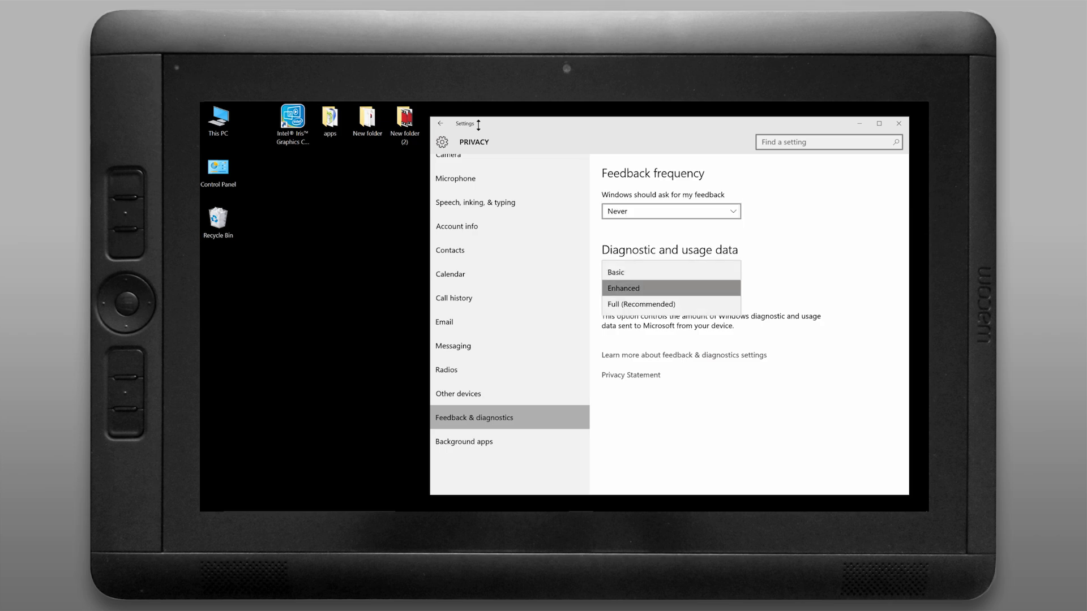
{"action": "left_click", "coordinate": [616, 272]}
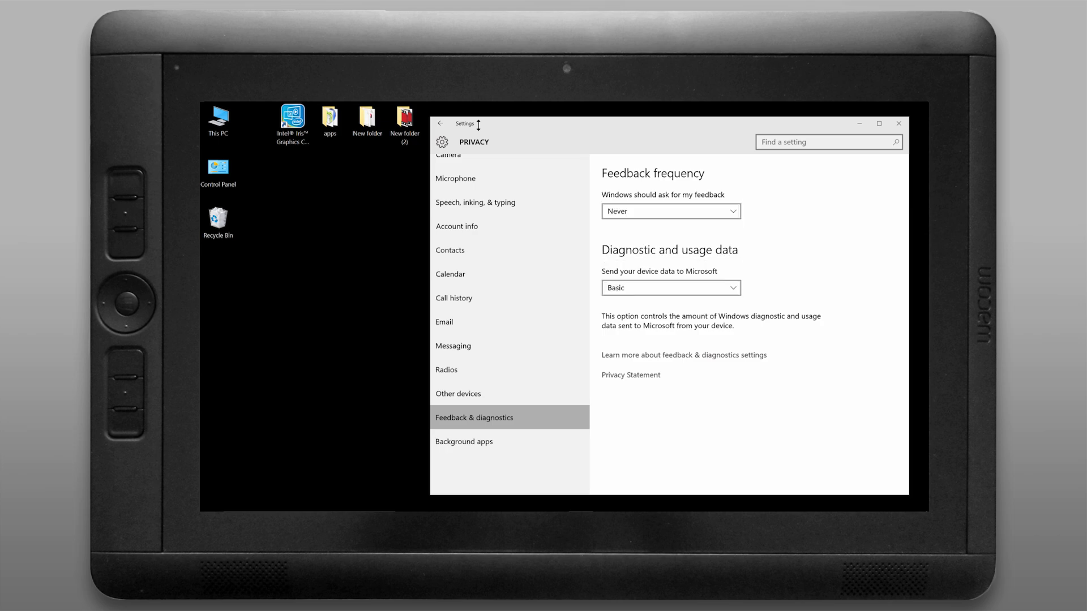
- Switch off background running for the listed apps, including Groove Music, Photos and Store
{"action": "left_click", "coordinate": [464, 441]}
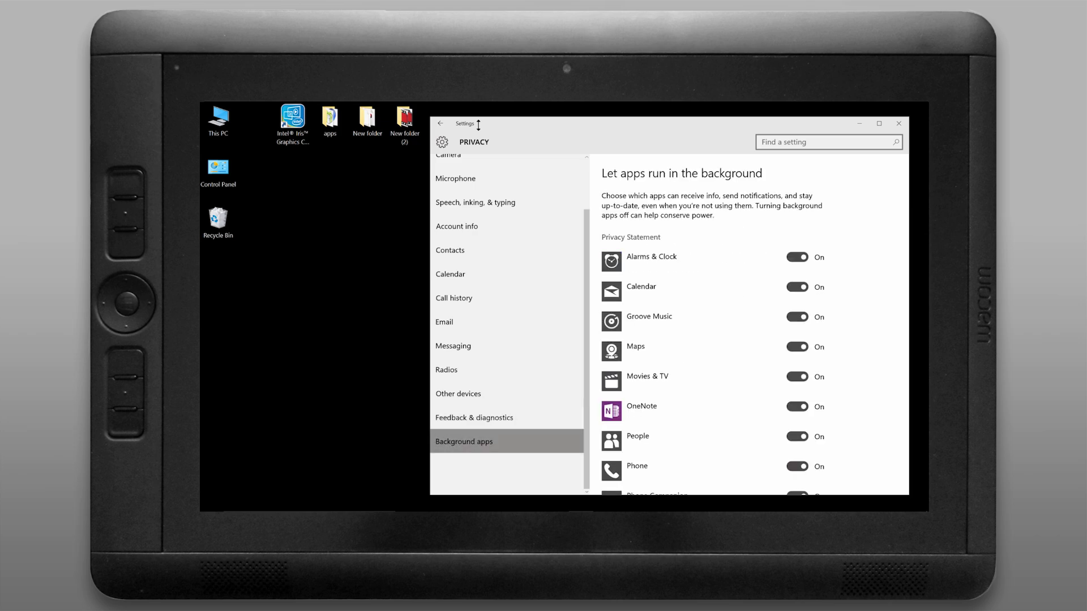
{"action": "left_click", "coordinate": [797, 317]}
{"action": "left_click", "coordinate": [797, 257]}
{"action": "left_click", "coordinate": [796, 287]}
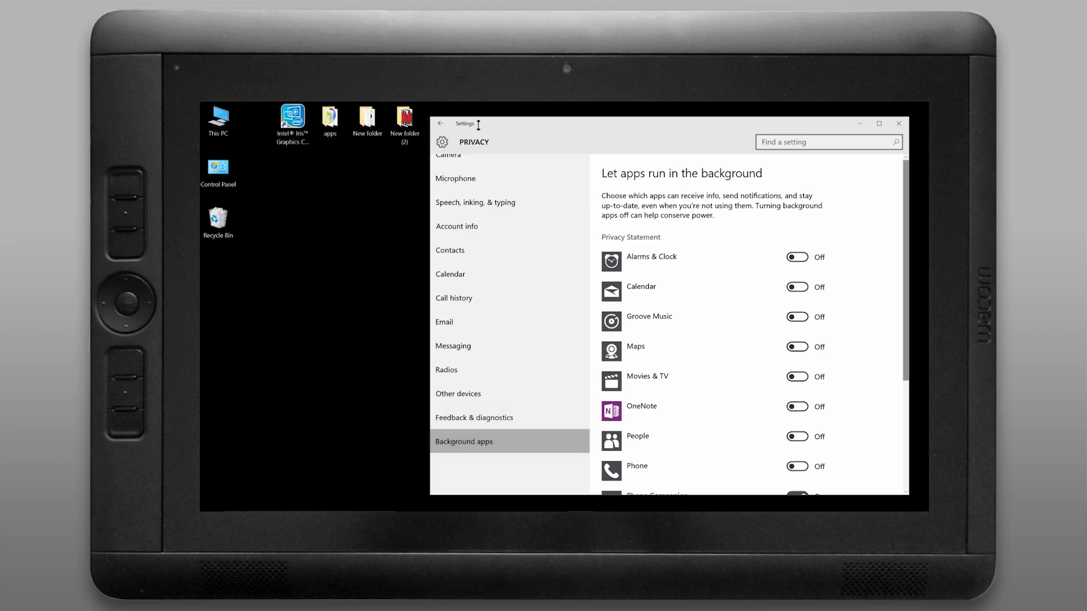
{"action": "left_click", "coordinate": [797, 377]}
{"action": "left_click", "coordinate": [797, 406]}
{"action": "left_click", "coordinate": [797, 436]}
{"action": "left_click", "coordinate": [797, 466]}
{"action": "scroll", "coordinate": [749, 325], "scroll_direction": "down", "scroll_amount": 3}
{"action": "left_click", "coordinate": [797, 329]}
{"action": "left_click", "coordinate": [796, 359]}
{"action": "left_click", "coordinate": [797, 389]}
- Stop Weather and Xbox from running in the background
{"action": "left_click", "coordinate": [797, 419]}
{"action": "left_click", "coordinate": [797, 448]}
{"action": "left_click_drag", "start_coordinate": [905, 379], "coordinate": [905, 271]}
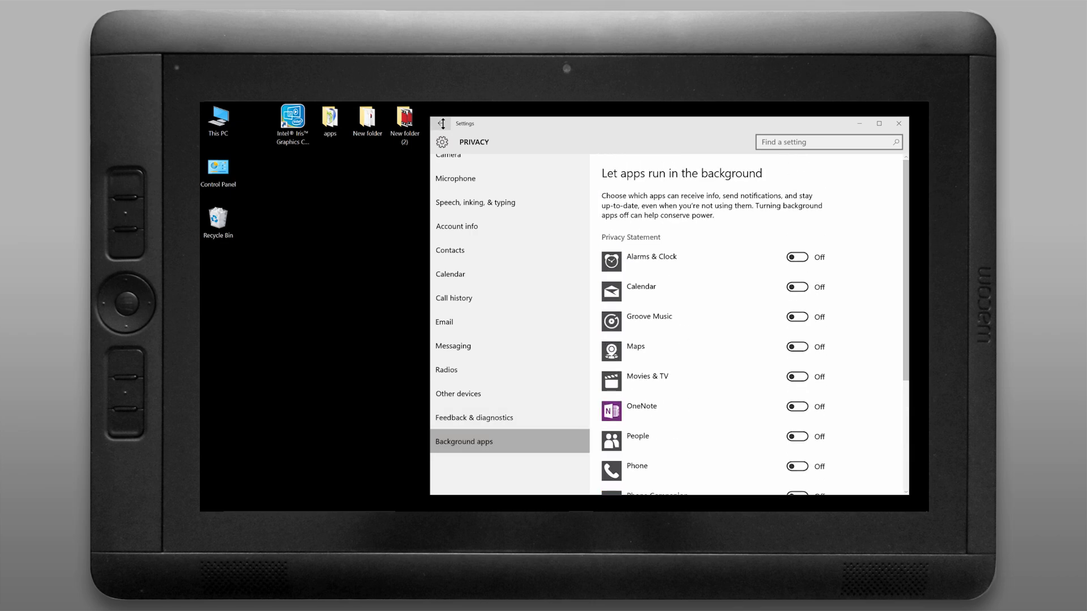
- View the Recovery and Activation pages under Update & security, then return to Settings home
{"action": "left_click", "coordinate": [441, 123]}
{"action": "left_click", "coordinate": [518, 416]}
{"action": "left_click", "coordinate": [498, 238]}
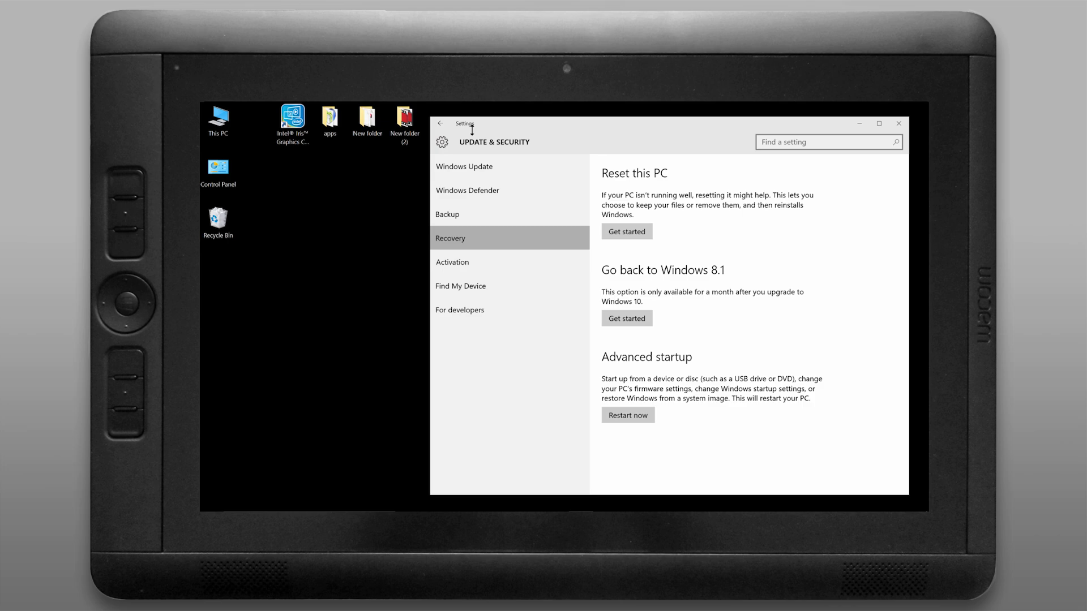
{"action": "key", "text": "Down"}
{"action": "key", "text": "BackSpace"}
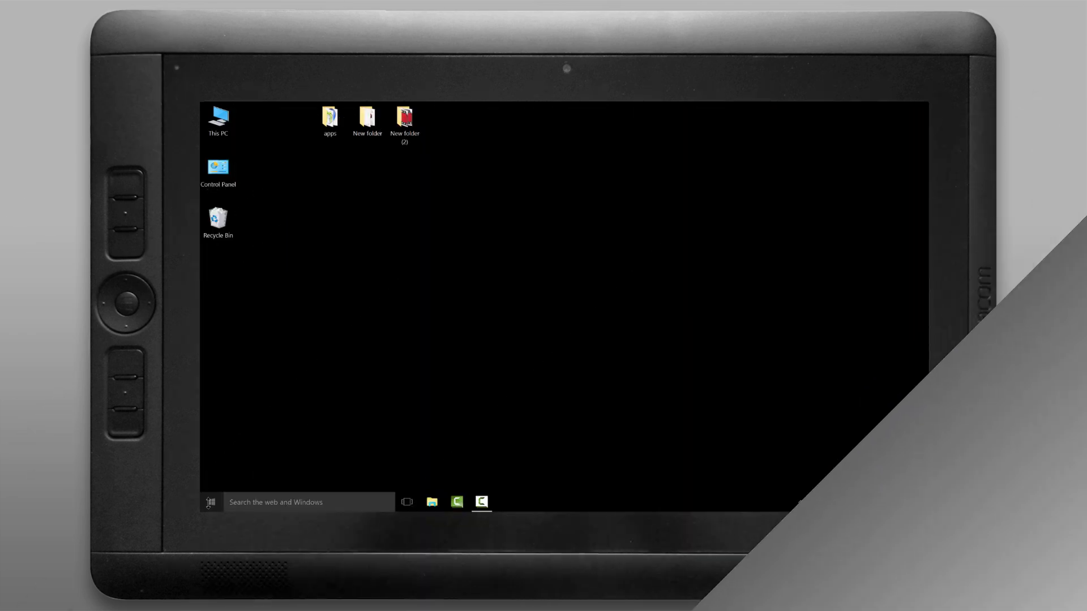
- Unpin Microsoft Edge, Maps and the other default tiles from the Start menu
{"action": "left_click", "coordinate": [211, 502]}
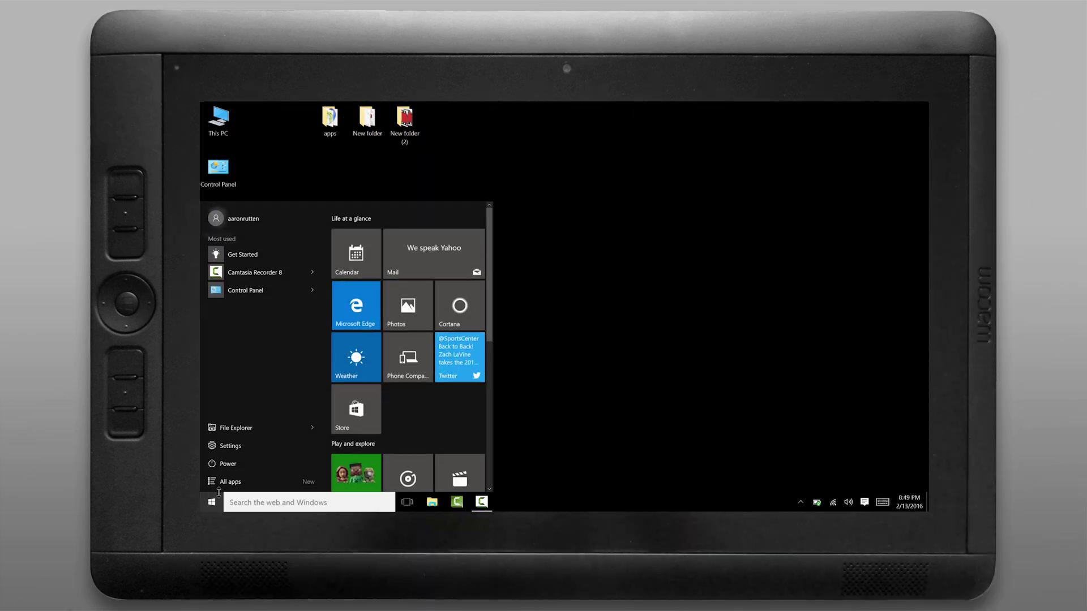
{"action": "right_click", "coordinate": [357, 303]}
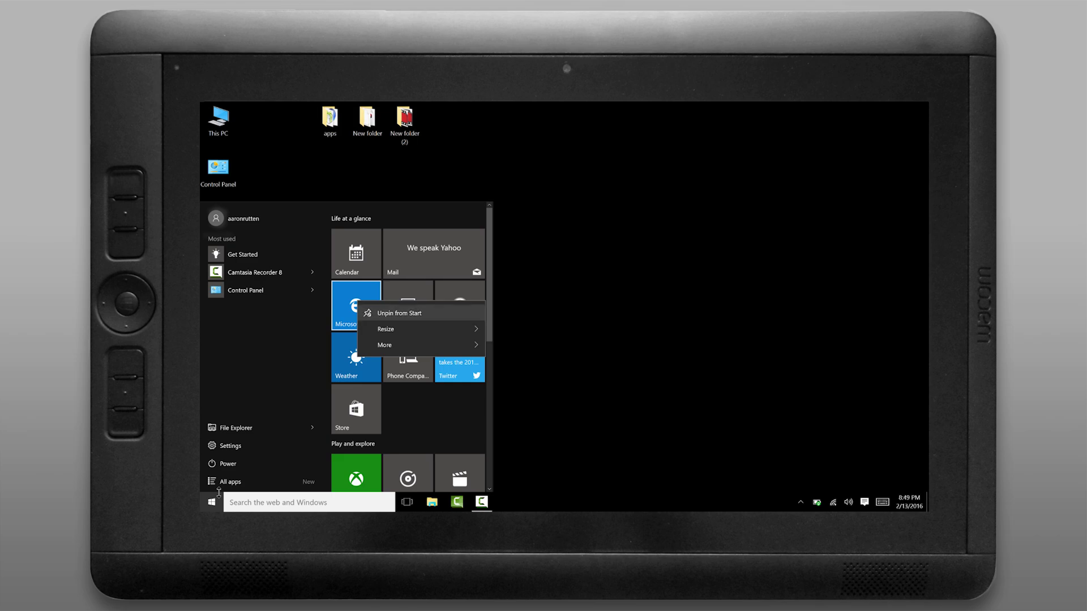
{"action": "left_click", "coordinate": [399, 313]}
{"action": "right_click", "coordinate": [357, 313]}
{"action": "left_click", "coordinate": [398, 321]}
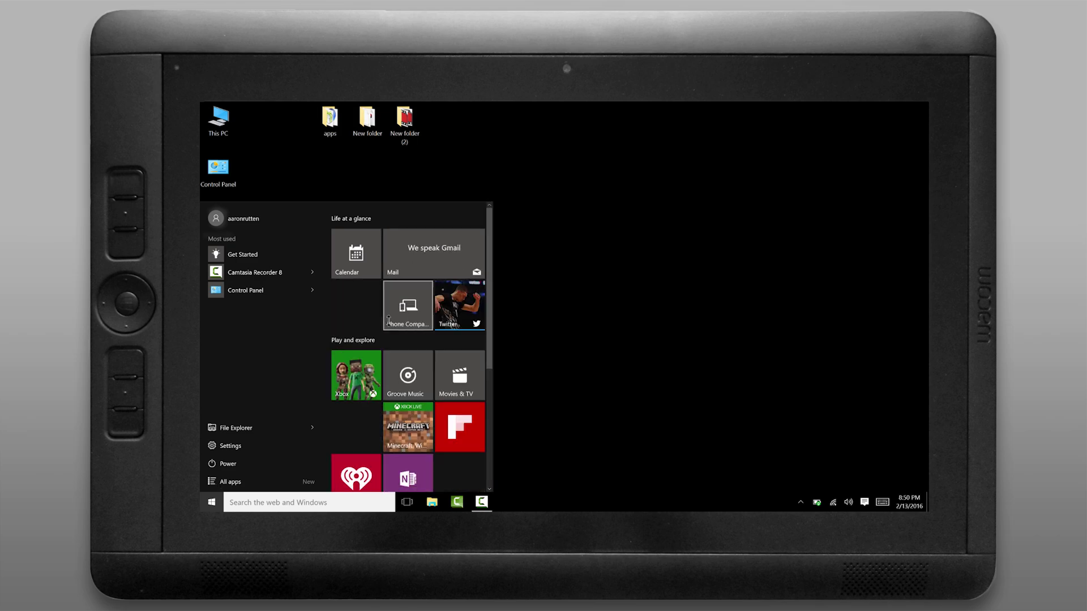
{"action": "right_click", "coordinate": [408, 307]}
{"action": "left_click", "coordinate": [450, 316]}
{"action": "right_click", "coordinate": [461, 307]}
{"action": "left_click", "coordinate": [501, 316]}
{"action": "right_click", "coordinate": [460, 324]}
{"action": "left_click", "coordinate": [502, 333]}
{"action": "right_click", "coordinate": [459, 369]}
{"action": "left_click", "coordinate": [487, 387]}
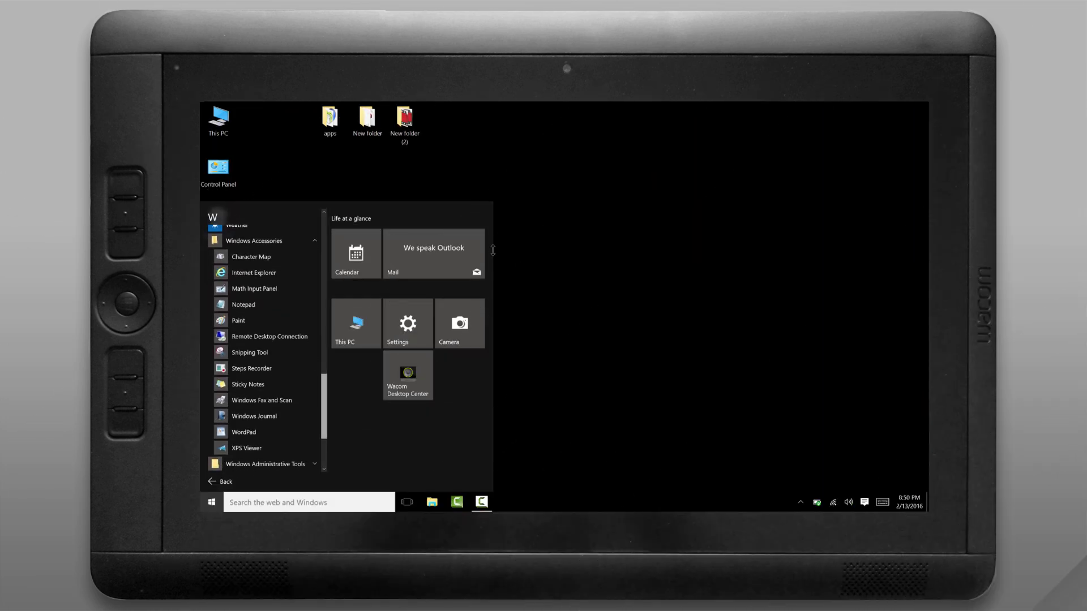
- Pin Snipping Tool and Windows Journal to Start, leaving WordPad unpinned
{"action": "scroll", "coordinate": [261, 370], "scroll_direction": "down", "scroll_amount": 2}
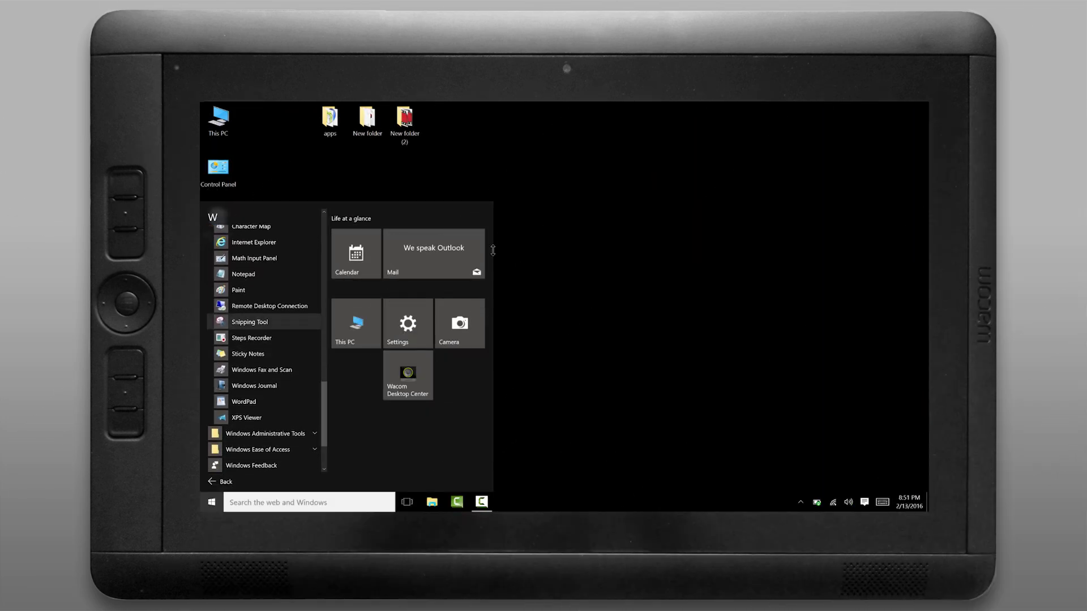
{"action": "right_click", "coordinate": [255, 322]}
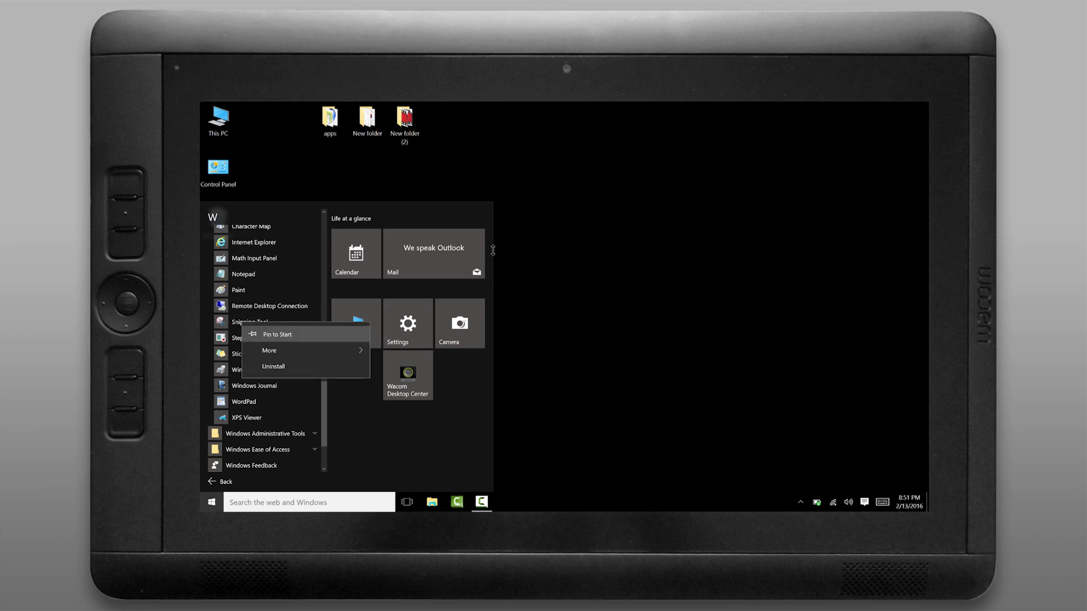
{"action": "left_click", "coordinate": [271, 338]}
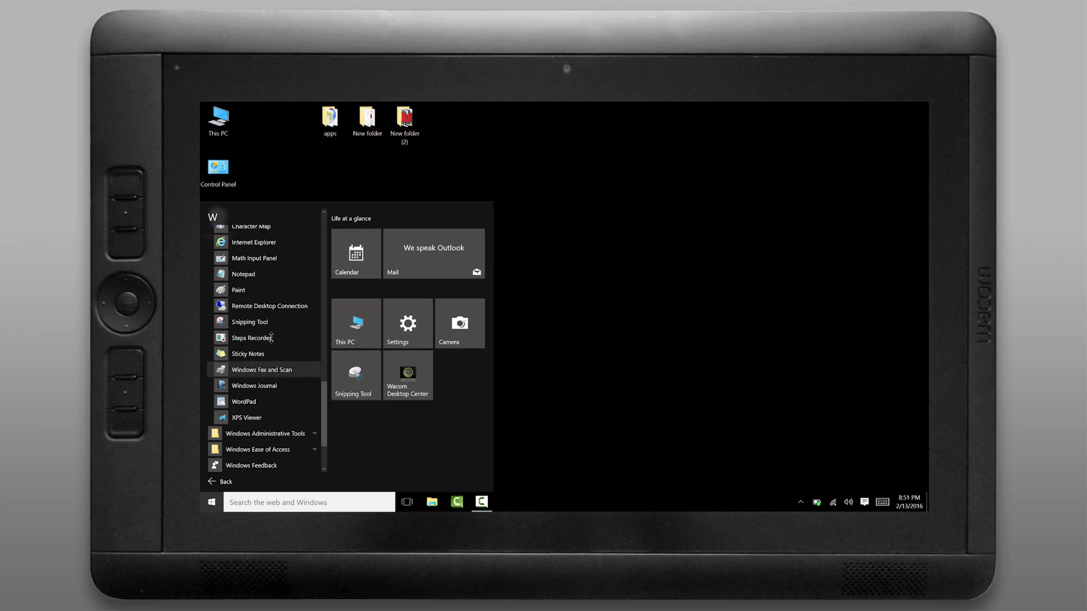
{"action": "right_click", "coordinate": [267, 385]}
{"action": "left_click", "coordinate": [285, 402]}
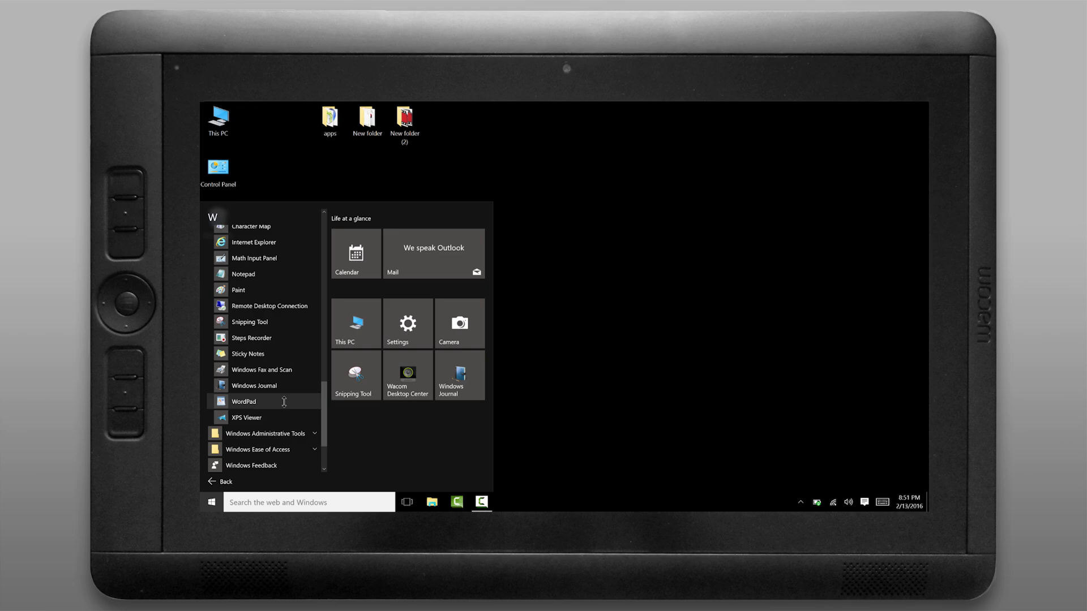
{"action": "right_click", "coordinate": [284, 401]}
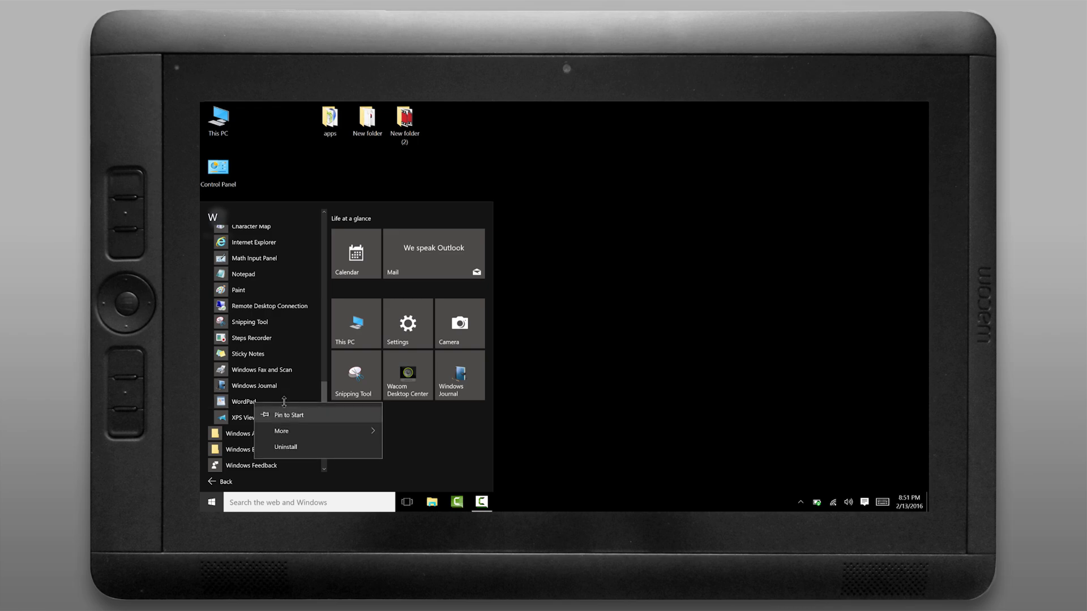
{"action": "left_click", "coordinate": [284, 402]}
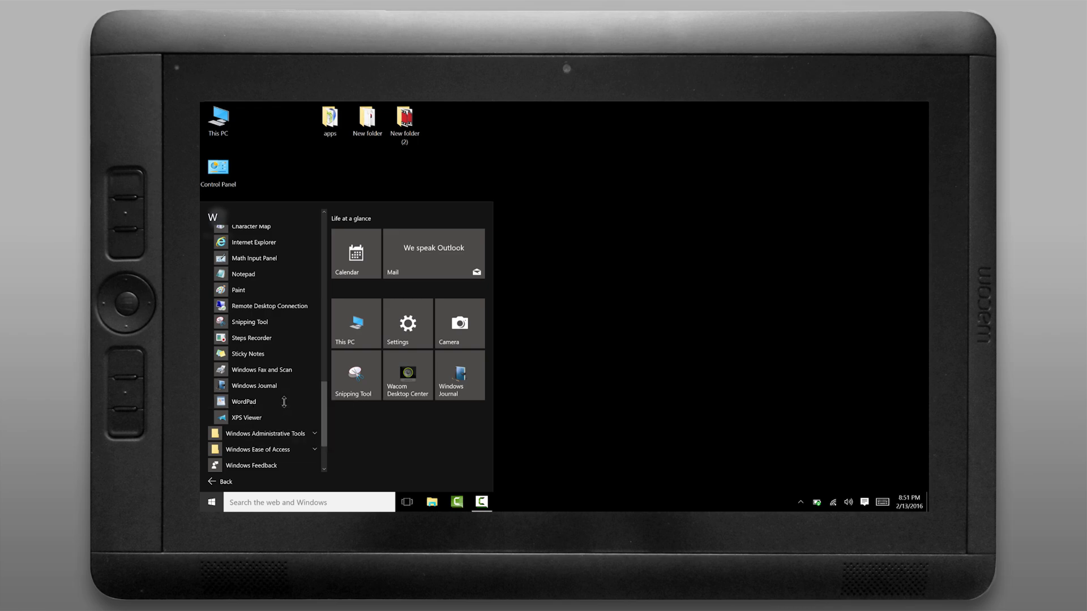
- Search for 'cal', launch Calculator, then close its window
{"action": "scroll", "coordinate": [284, 402], "scroll_direction": "up", "scroll_amount": 4}
{"action": "key", "text": "super+s"}
{"action": "type", "text": "cal"}
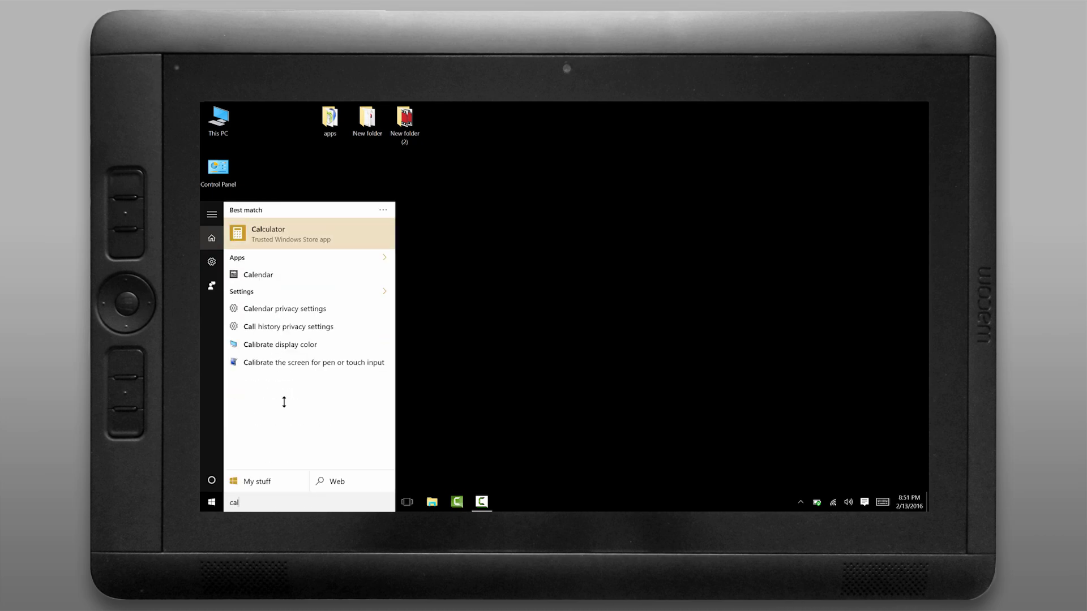
{"action": "key", "text": "Return"}
{"action": "left_click", "coordinate": [389, 107]}
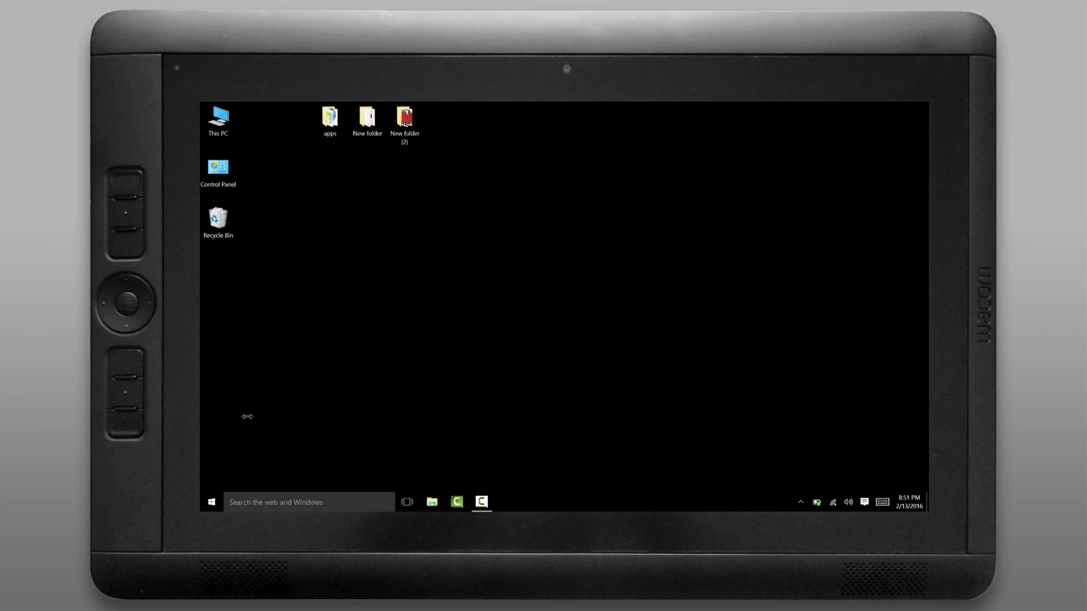
- Pin Calculator to Start from search, then check the tiles and the All apps list
{"action": "left_click", "coordinate": [237, 502]}
{"action": "type", "text": "calc"}
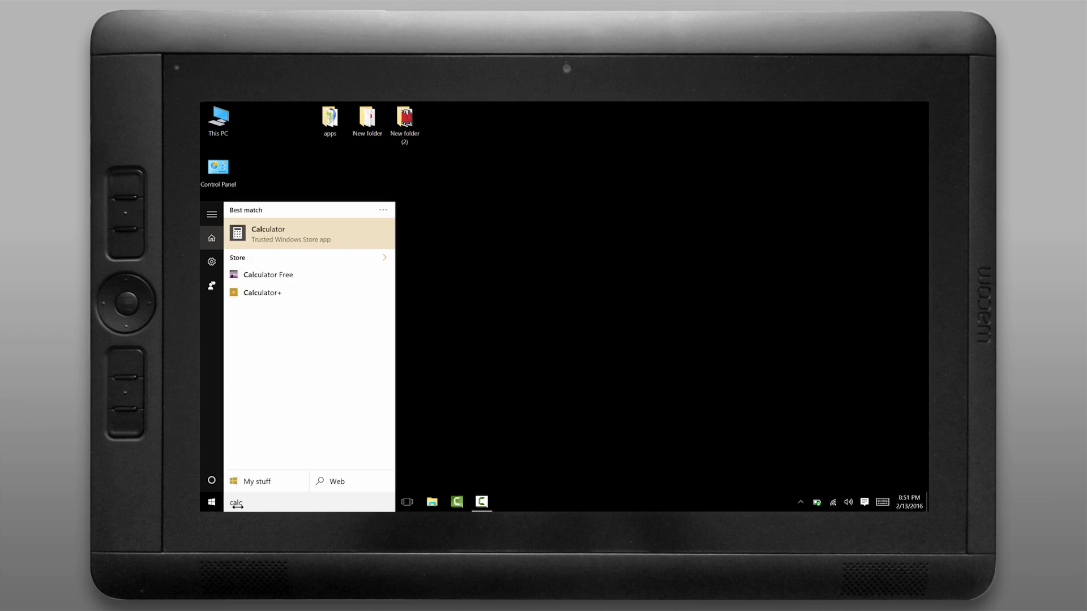
{"action": "right_click", "coordinate": [269, 232]}
{"action": "left_click", "coordinate": [293, 242]}
{"action": "left_click", "coordinate": [212, 503]}
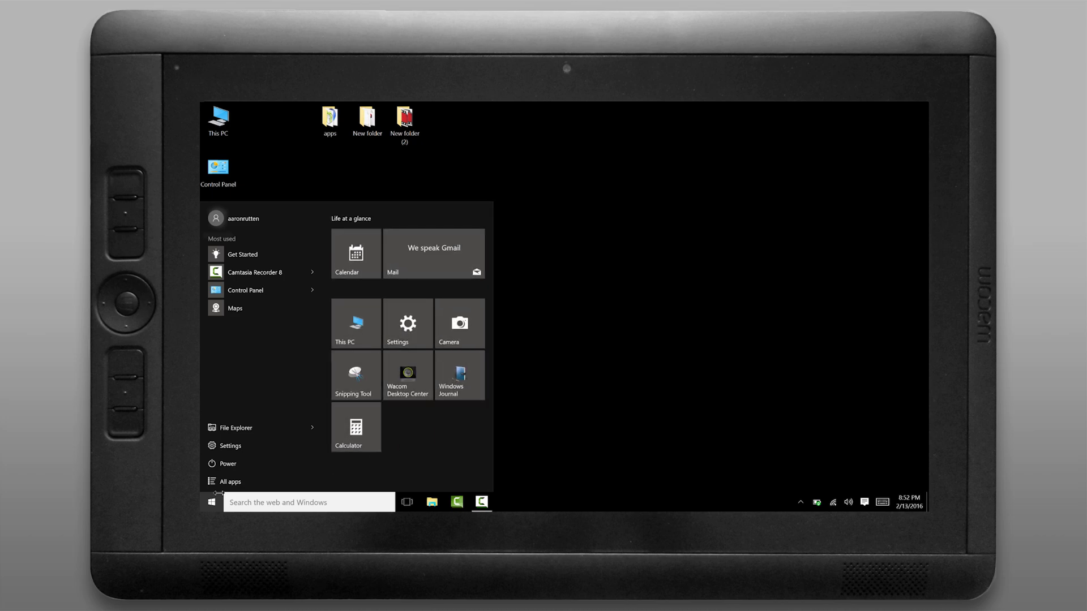
{"action": "left_click", "coordinate": [226, 481]}
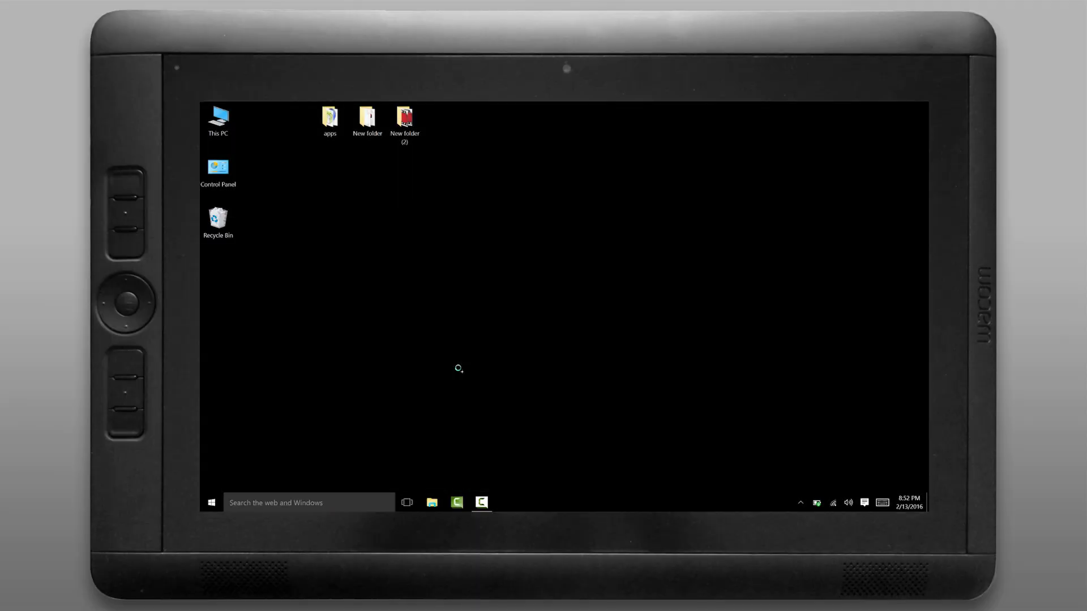
- Set the upper pen side button to Right Click and the lower to an Alt + Ctrl modifier
{"action": "left_click", "coordinate": [567, 305]}
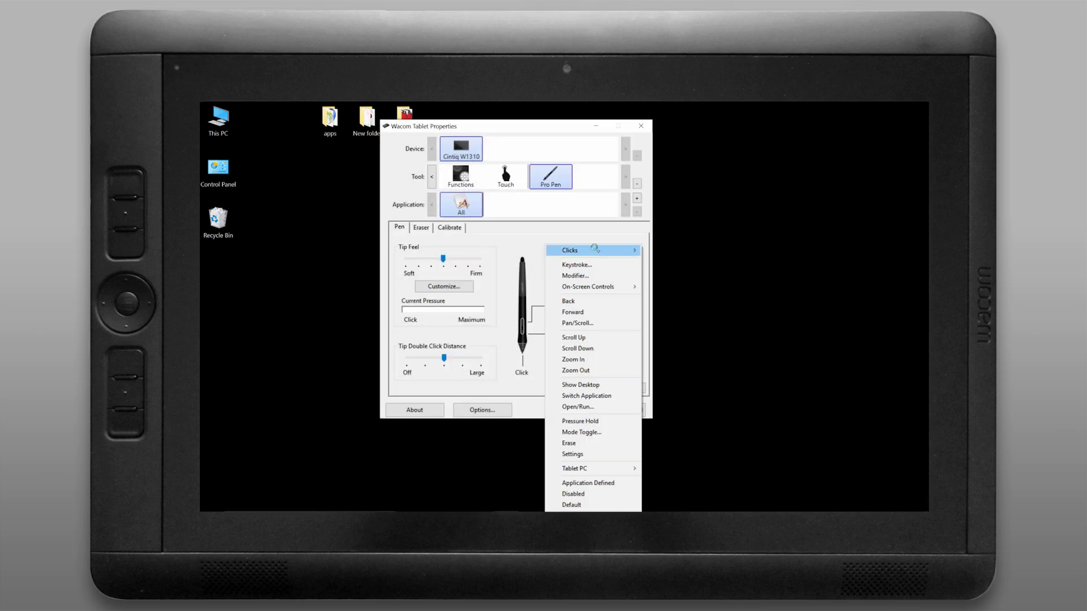
{"action": "mouse_move", "coordinate": [589, 249]}
{"action": "left_click", "coordinate": [505, 261]}
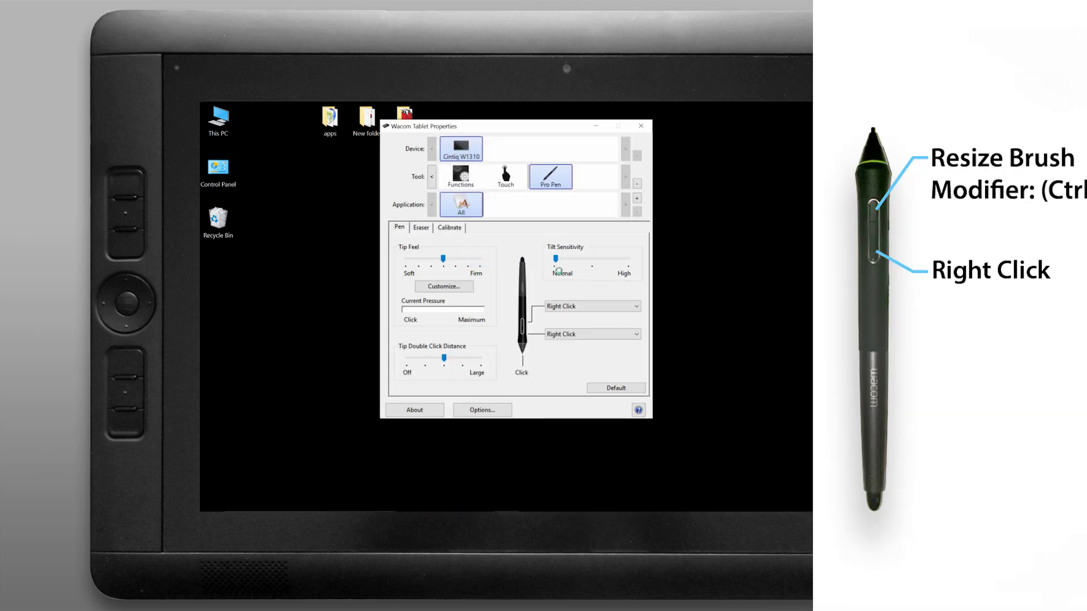
{"action": "left_click", "coordinate": [561, 333]}
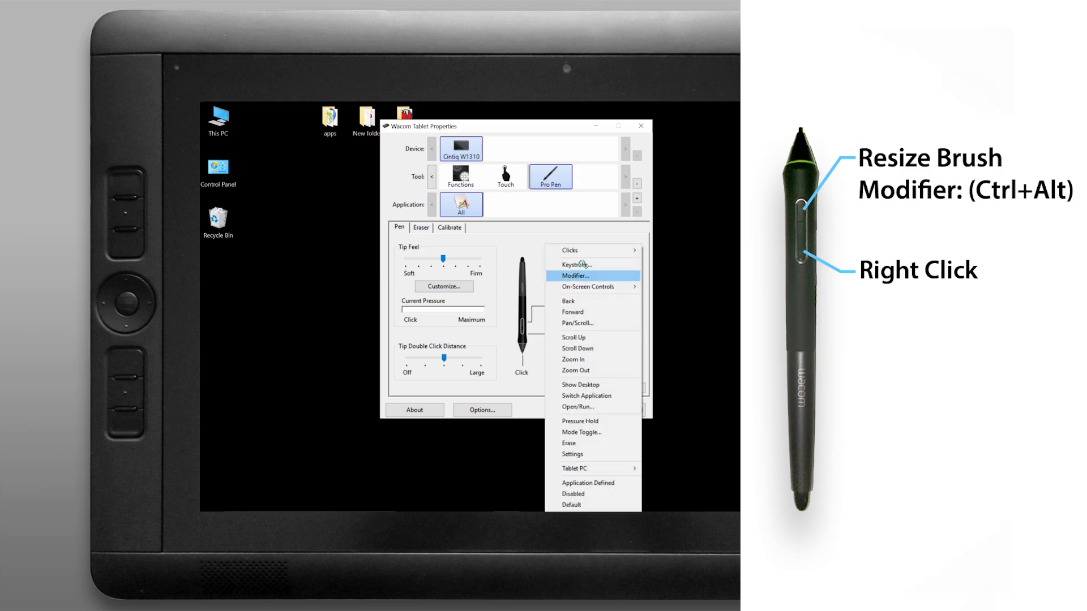
{"action": "left_click", "coordinate": [582, 274]}
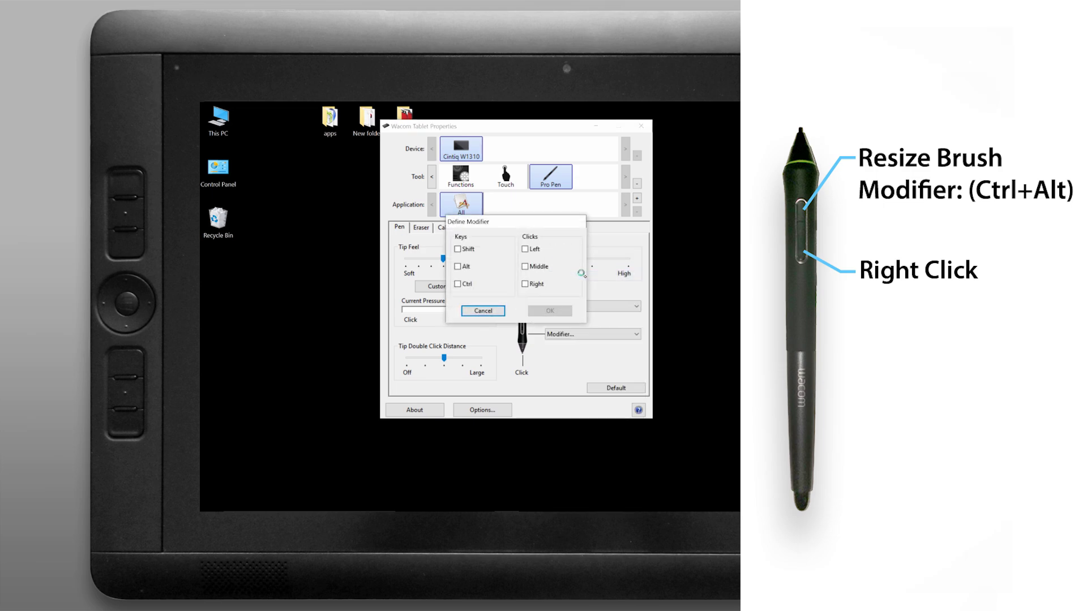
{"action": "left_click", "coordinate": [457, 283]}
{"action": "left_click", "coordinate": [458, 266]}
{"action": "left_click", "coordinate": [549, 311]}
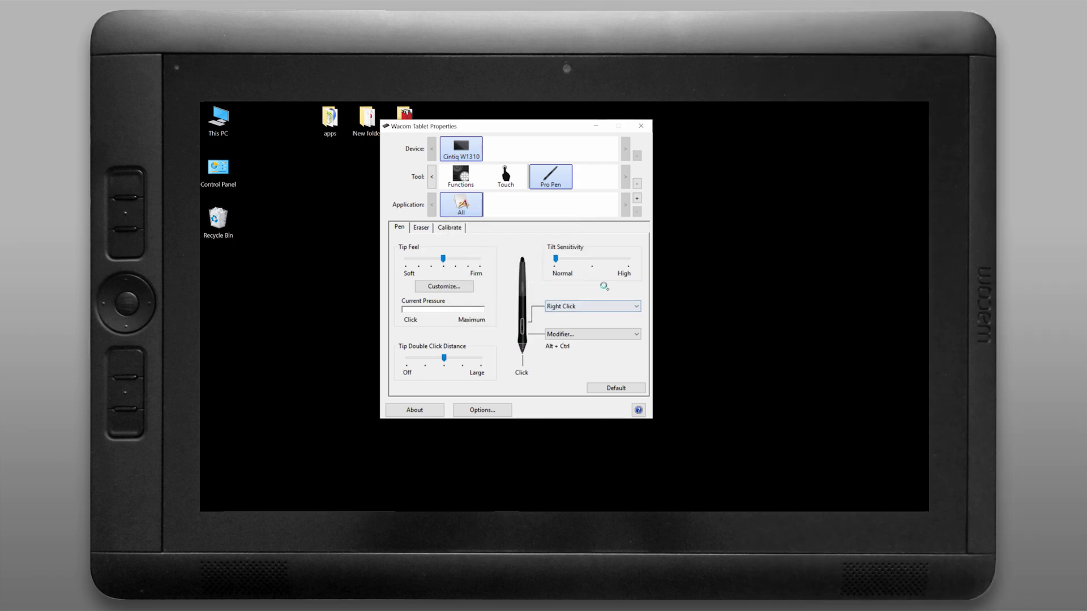
- Nudge the pen Tip Feel slightly toward Firm and test the pressure response
{"action": "left_click_drag", "start_coordinate": [443, 259], "coordinate": [454, 258]}
{"action": "left_click", "coordinate": [479, 295]}
{"action": "left_click", "coordinate": [478, 297]}
- Review the Touch gesture and ExpressKeys Rocker Ring assignments, then open the additional tablet options
{"action": "left_click", "coordinate": [505, 176]}
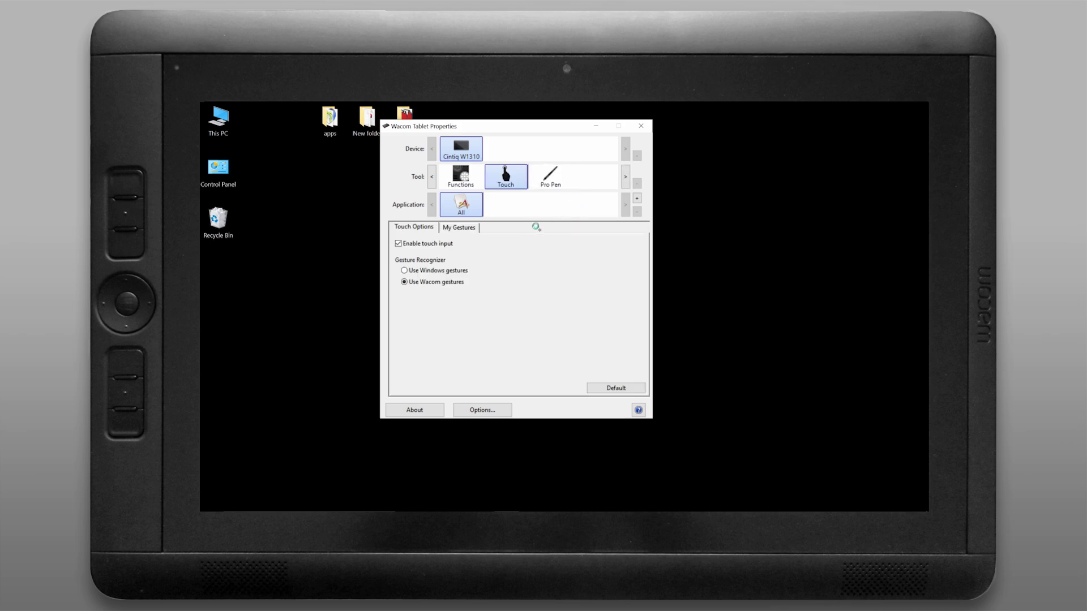
{"action": "left_click", "coordinate": [473, 225]}
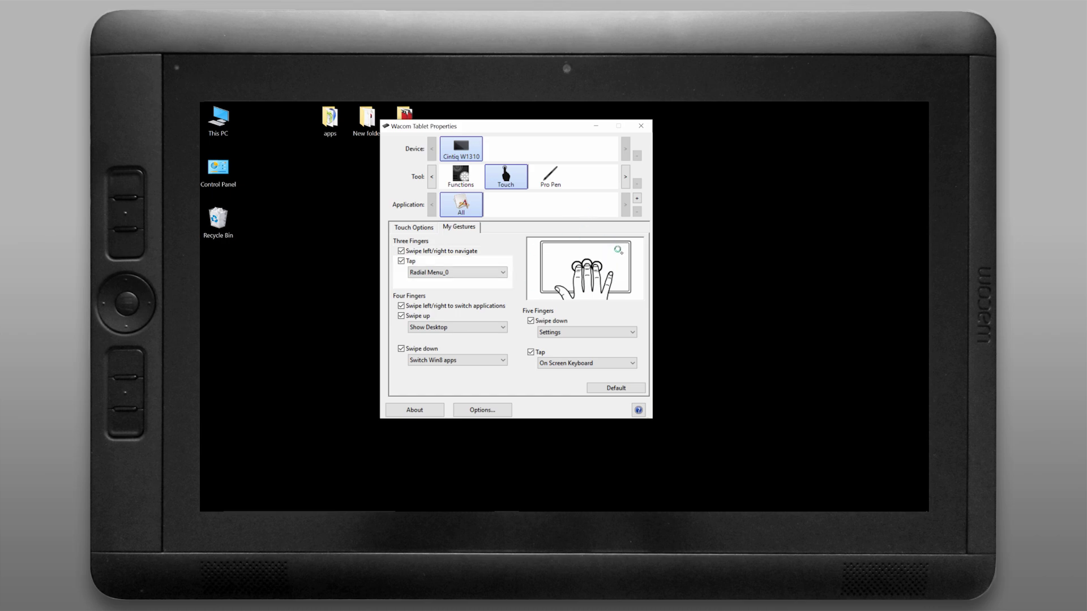
{"action": "left_click", "coordinate": [462, 175]}
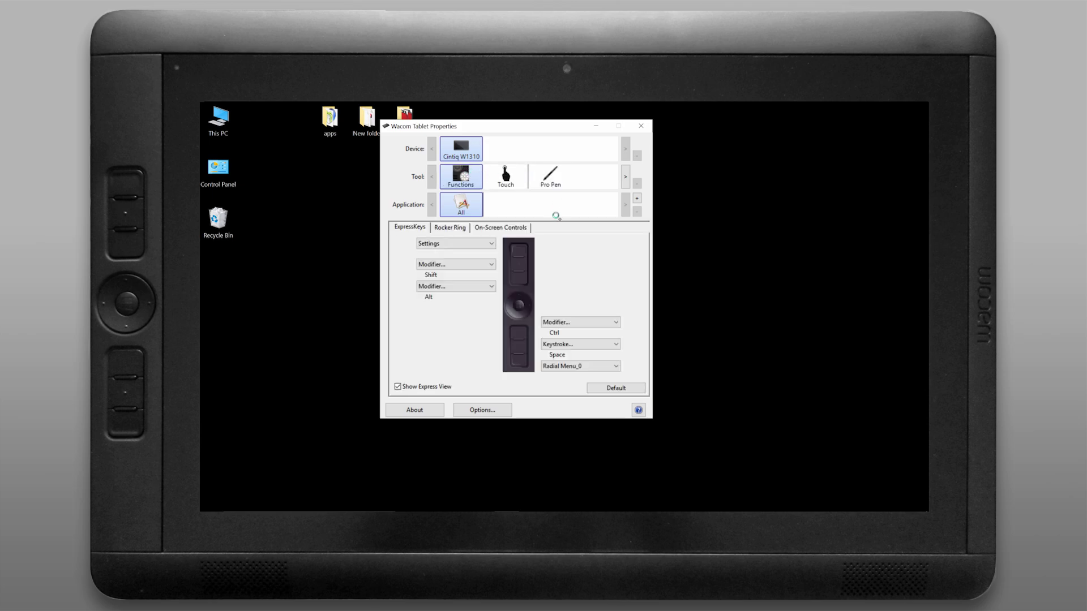
{"action": "left_click", "coordinate": [454, 227]}
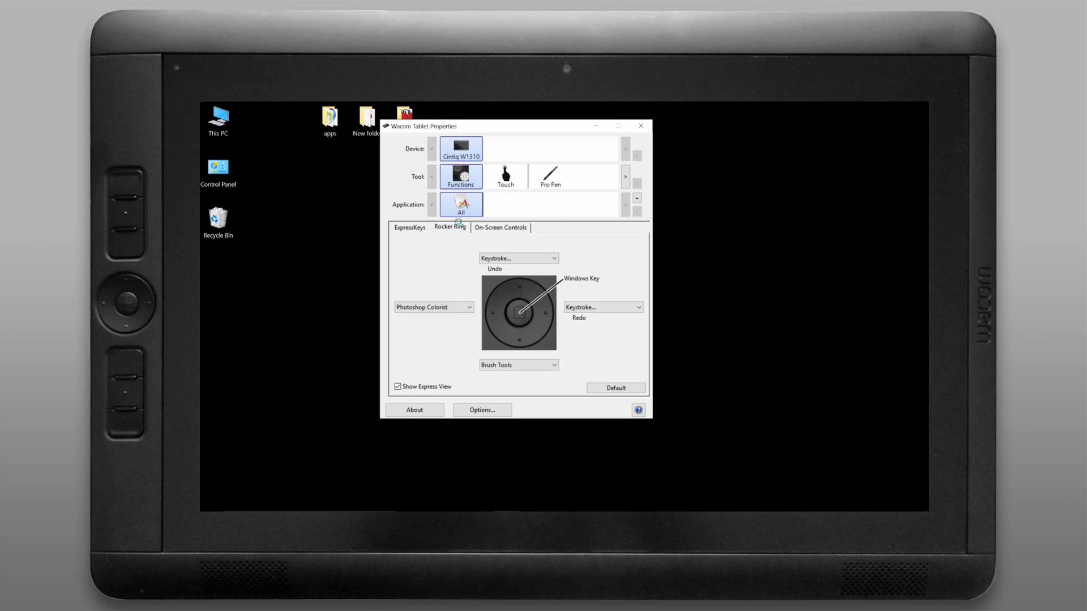
{"action": "left_click", "coordinate": [414, 226]}
{"action": "left_click", "coordinate": [470, 409]}
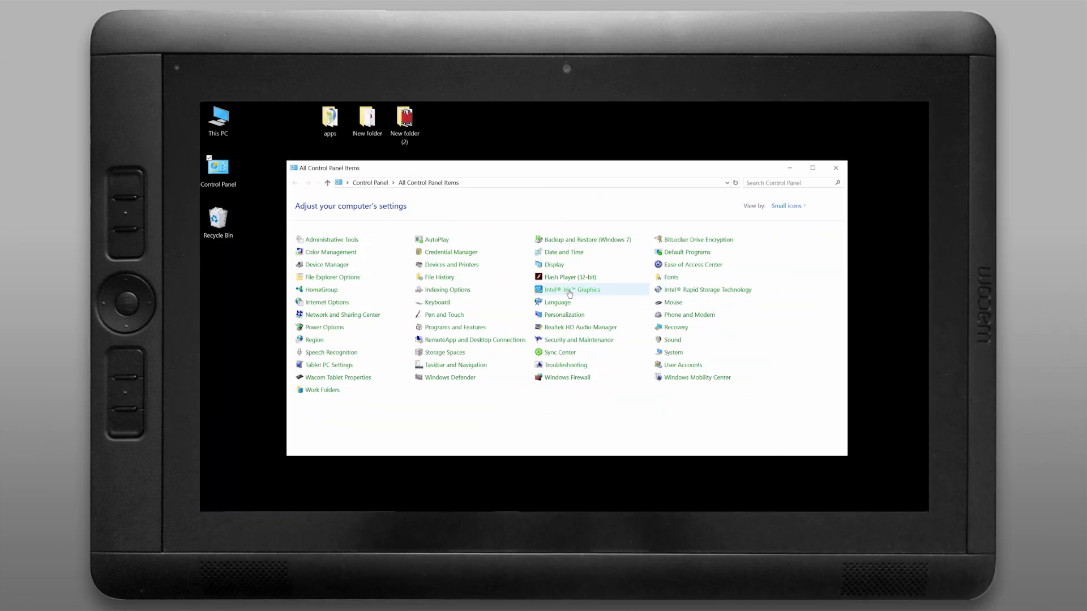
- View the Intel graphics display settings, then the Flicks settings in Pen and Touch
{"action": "left_click", "coordinate": [568, 291]}
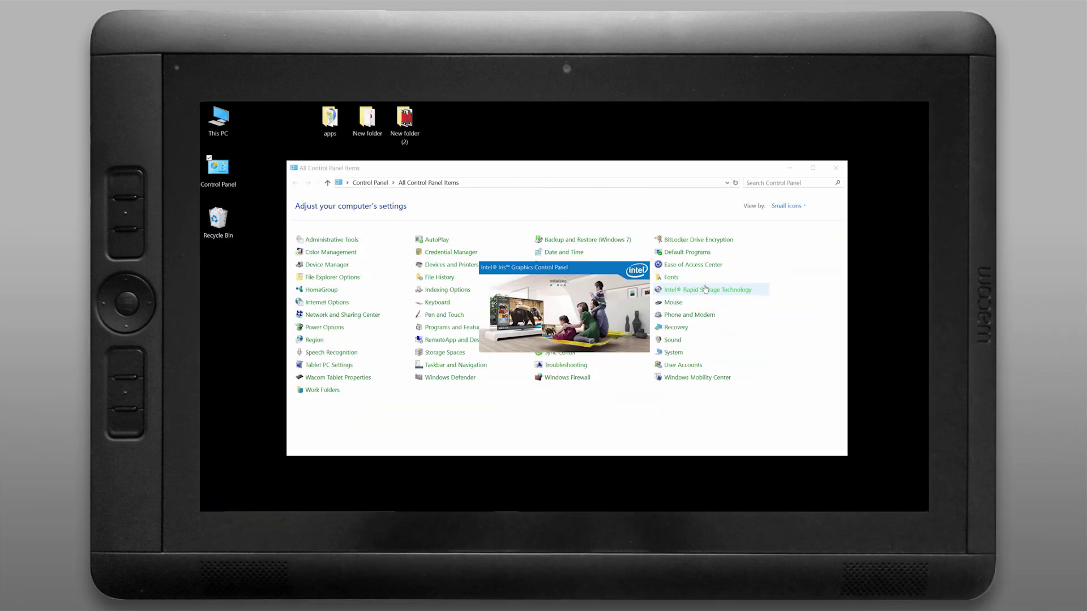
{"action": "left_click", "coordinate": [577, 285]}
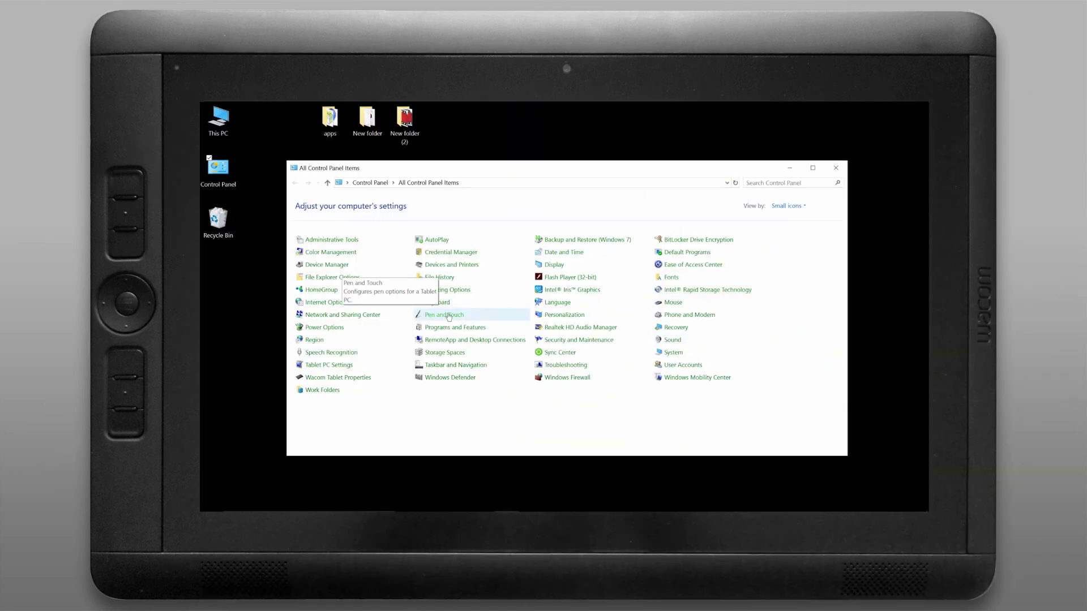
{"action": "left_click", "coordinate": [447, 315]}
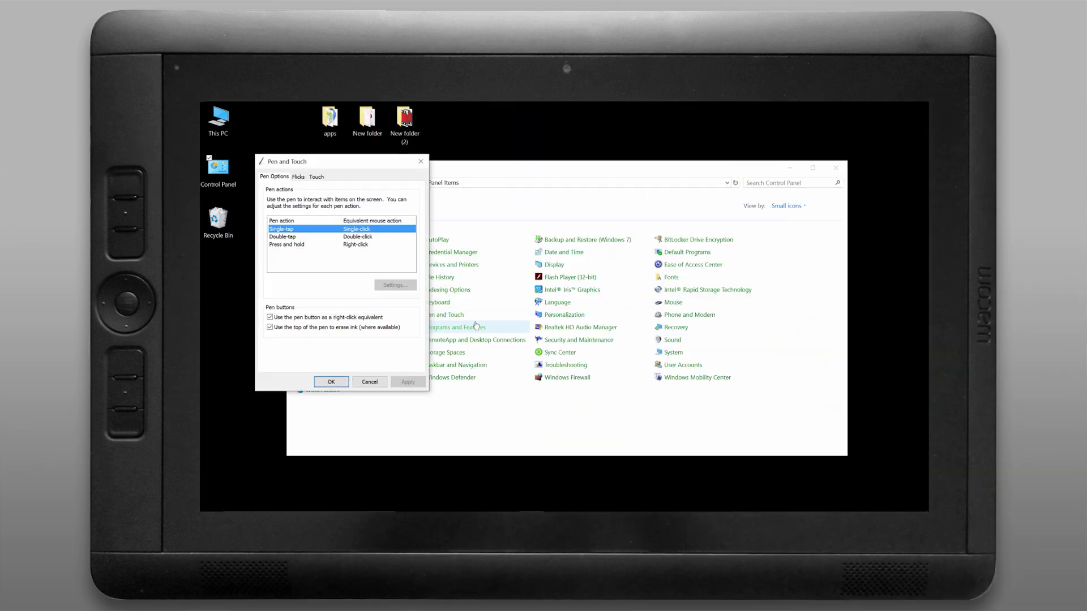
{"action": "left_click", "coordinate": [299, 178]}
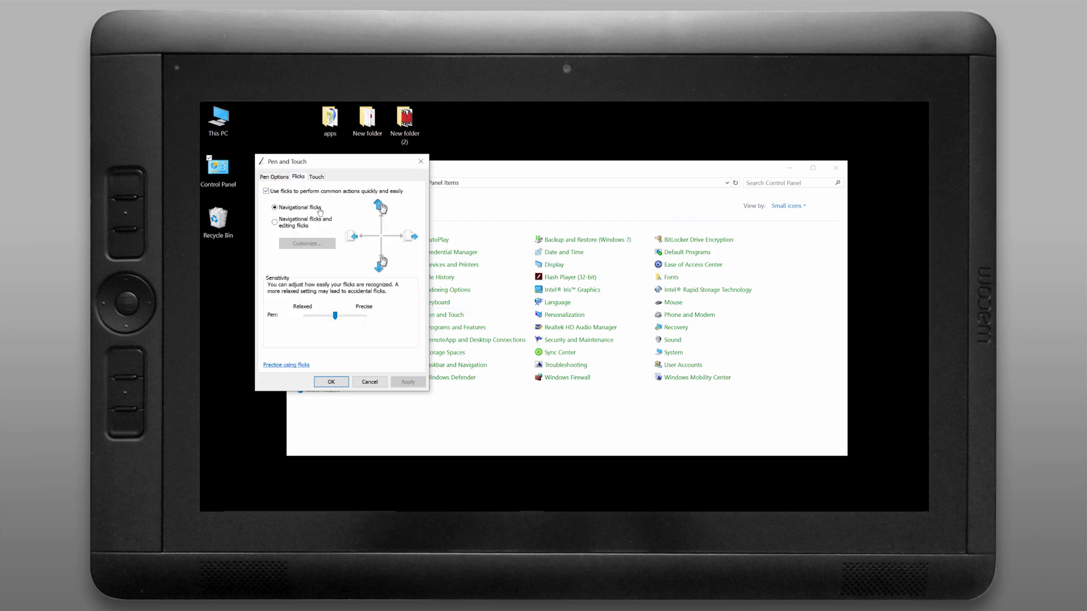
- Uncheck 'Use flicks', then view the microphone settings in Realtek HD Audio Manager
{"action": "left_click", "coordinate": [267, 191]}
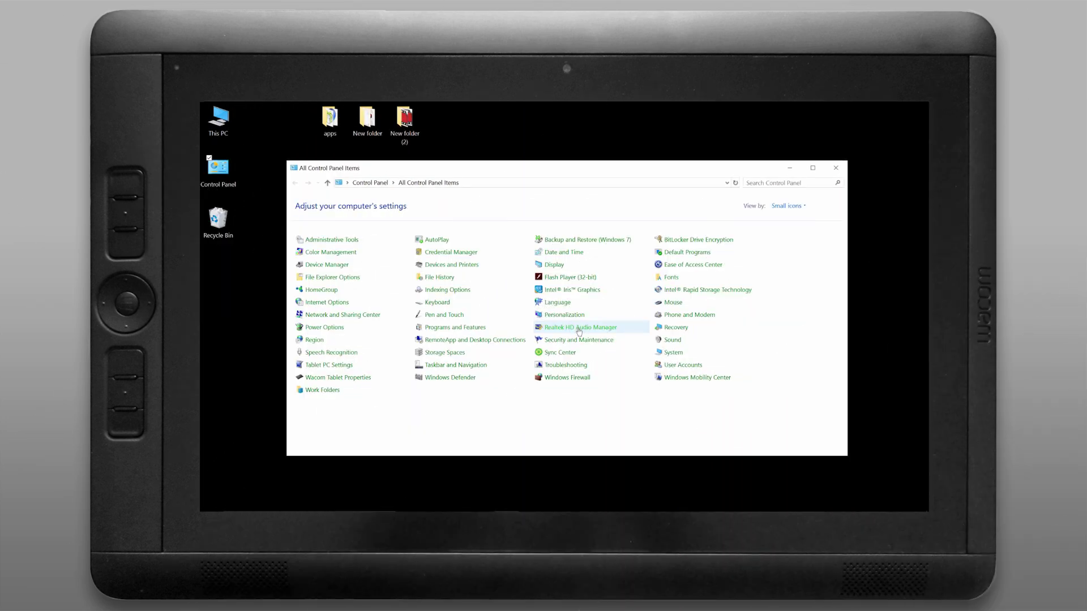
{"action": "left_click", "coordinate": [579, 328]}
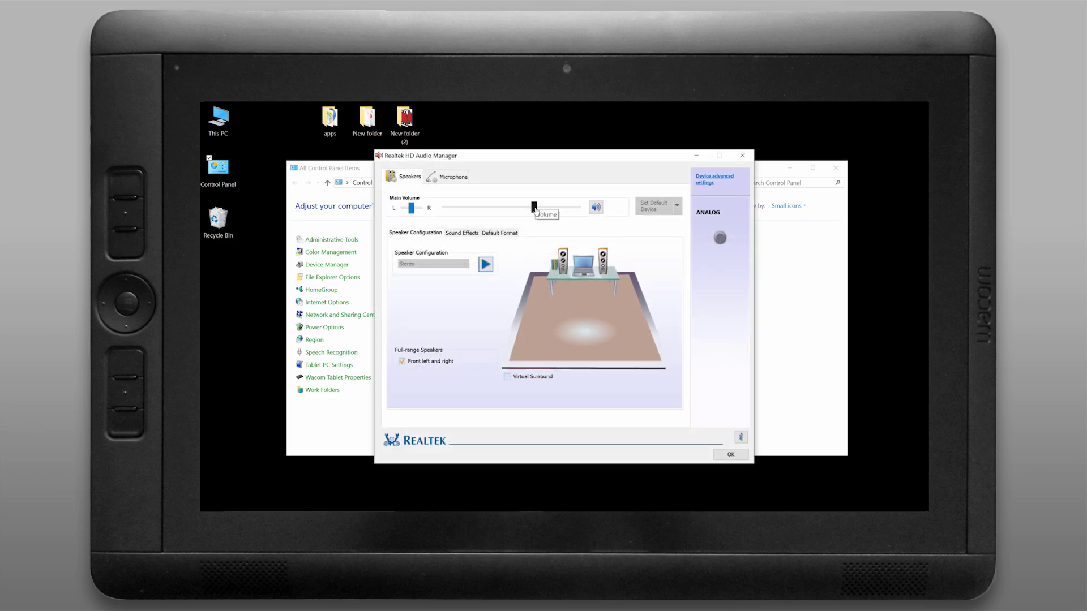
{"action": "left_click", "coordinate": [454, 179]}
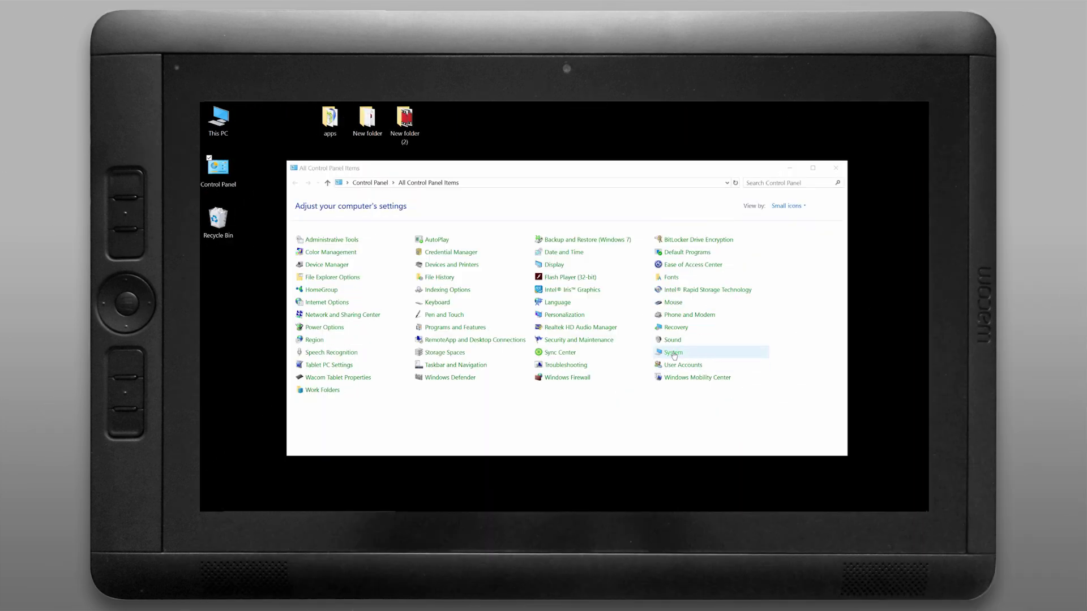
- Uncheck Allow Remote Assistance connections in System Properties' Remote settings and save
{"action": "key", "text": "super+Pause"}
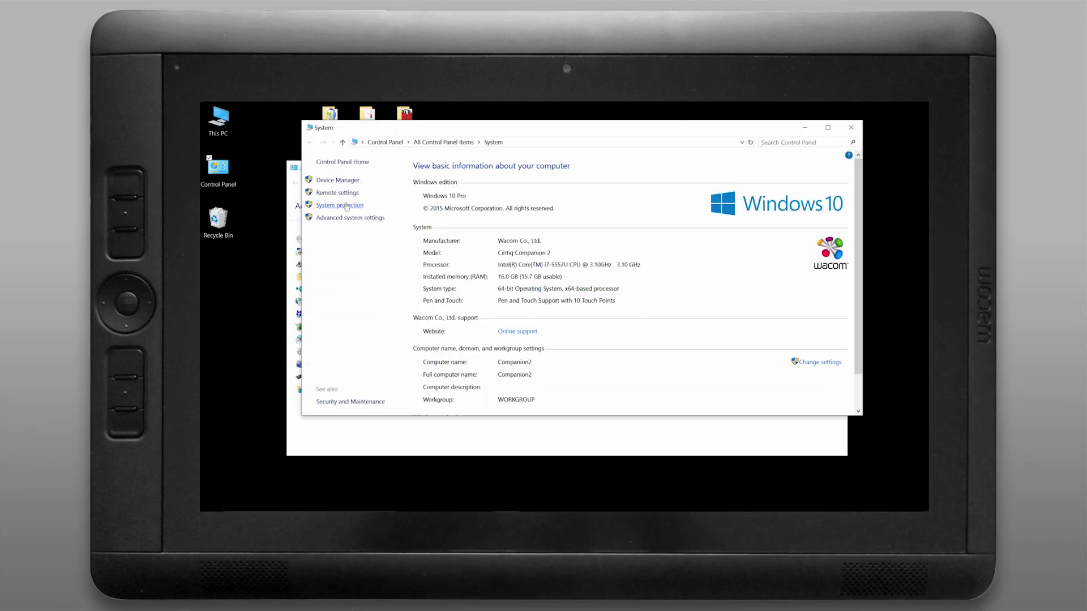
{"action": "left_click", "coordinate": [347, 220]}
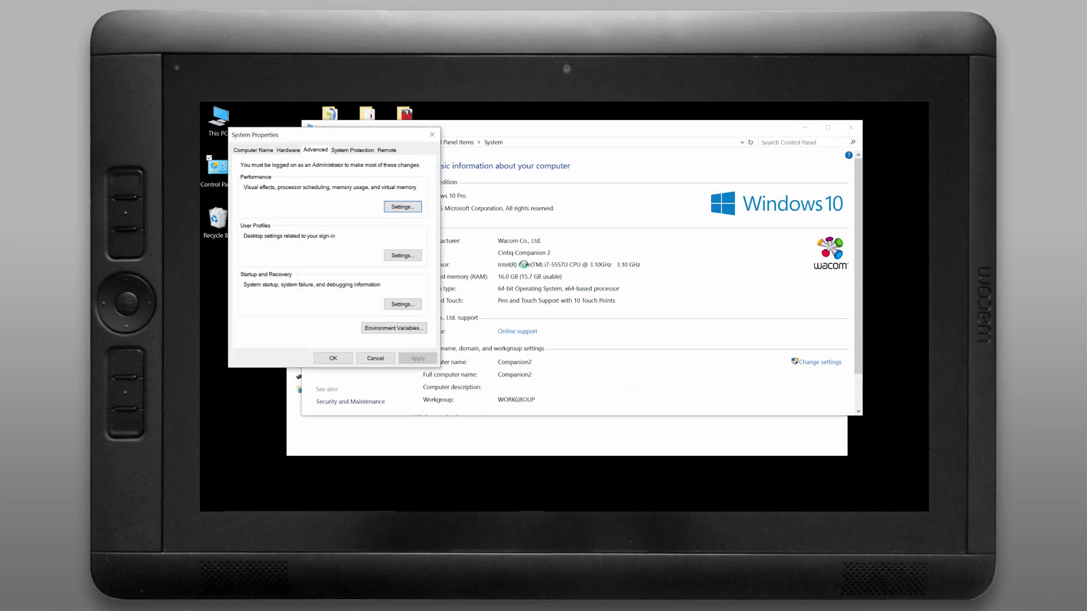
{"action": "left_click", "coordinate": [366, 151]}
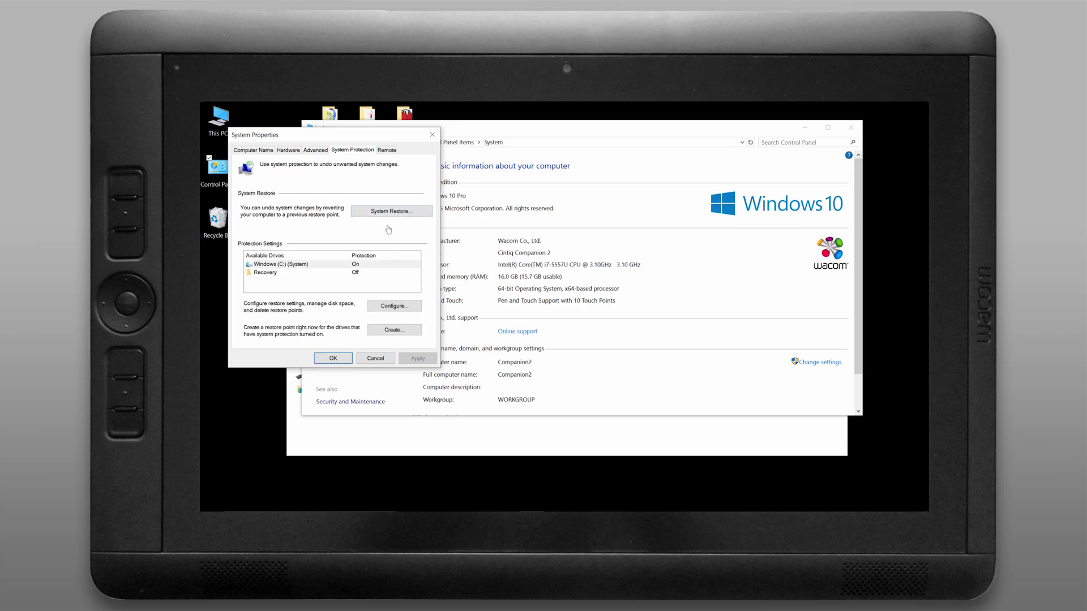
{"action": "left_click", "coordinate": [388, 152]}
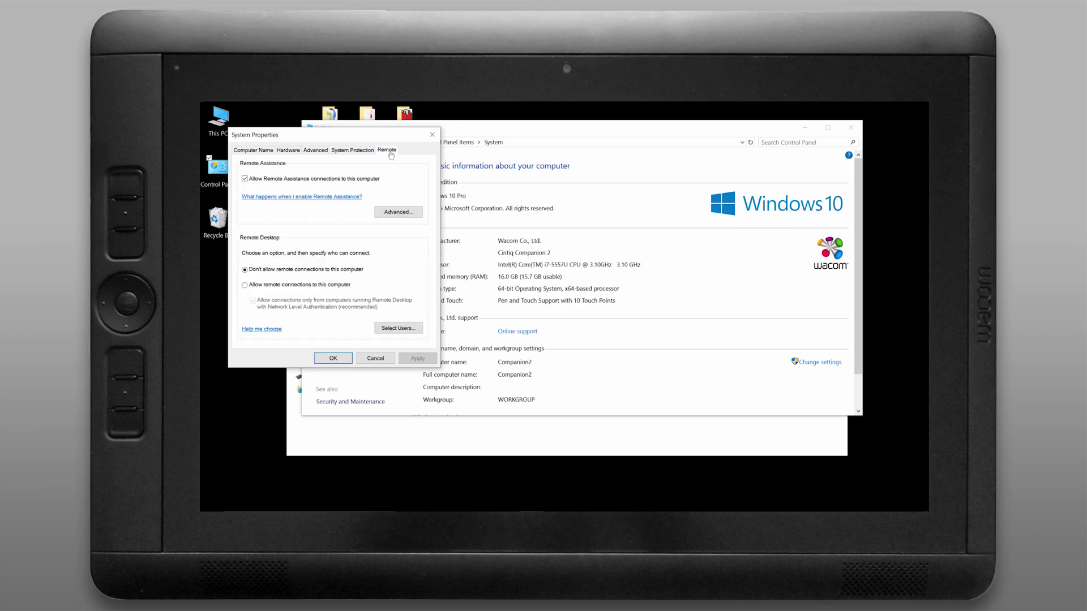
{"action": "left_click", "coordinate": [244, 179]}
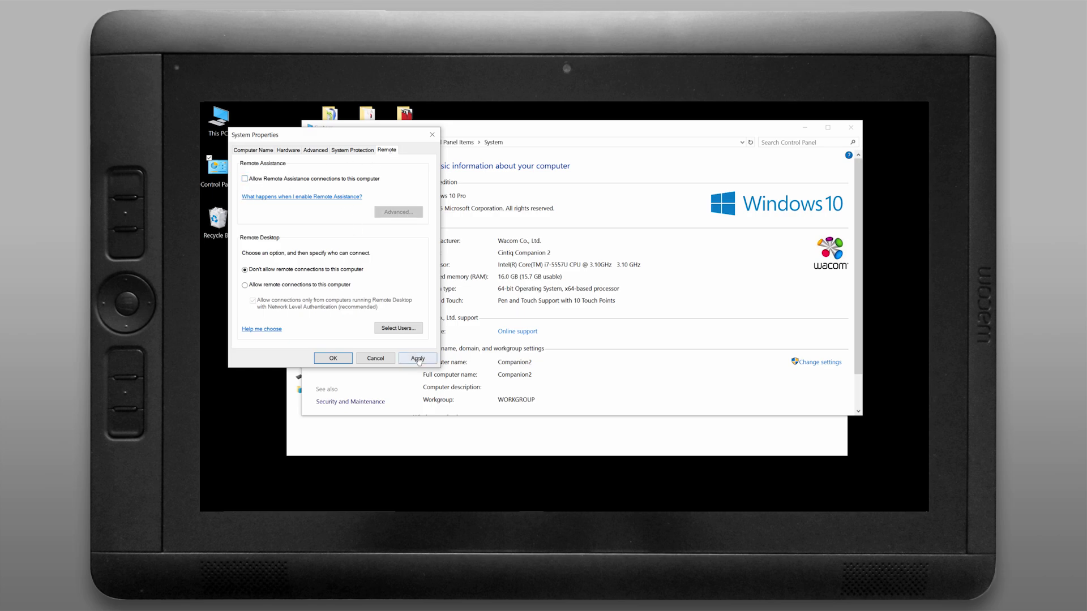
{"action": "left_click", "coordinate": [334, 359]}
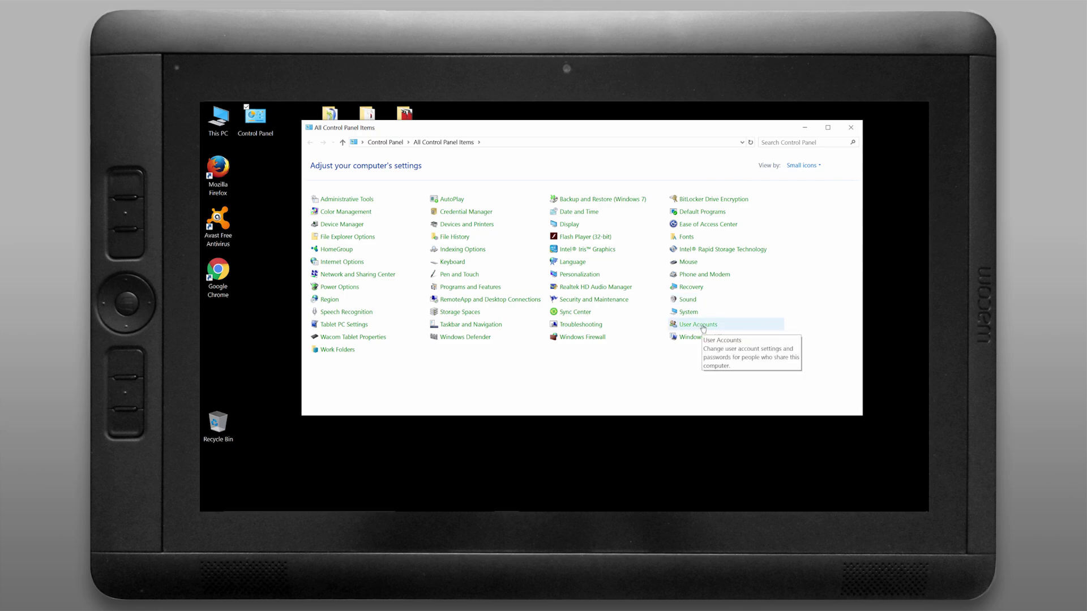
- Set User Account Control to Never notify and save the change
{"action": "left_click", "coordinate": [703, 326]}
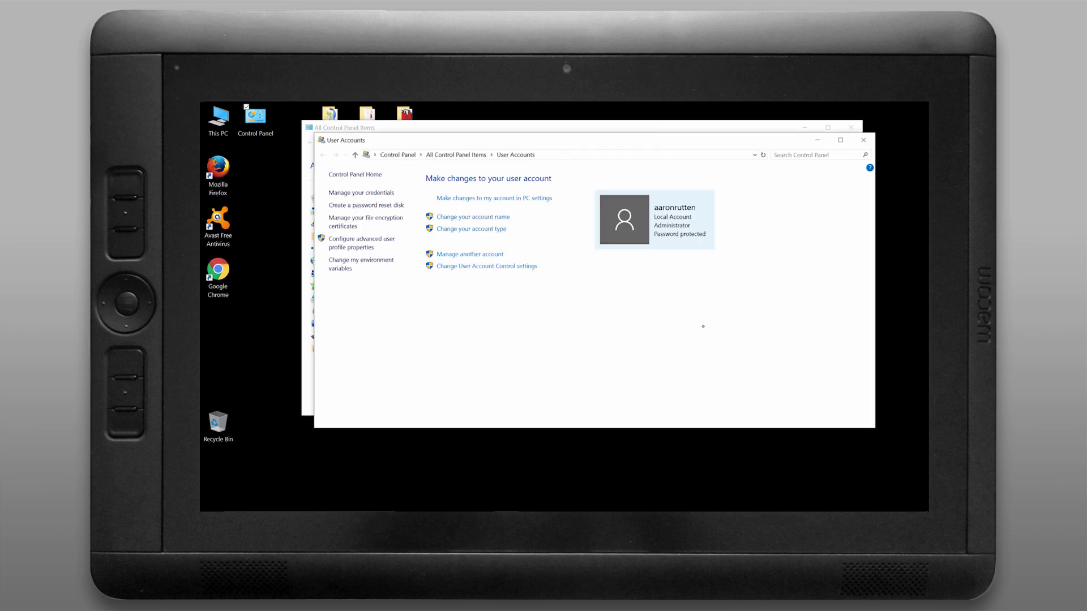
{"action": "left_click", "coordinate": [521, 272]}
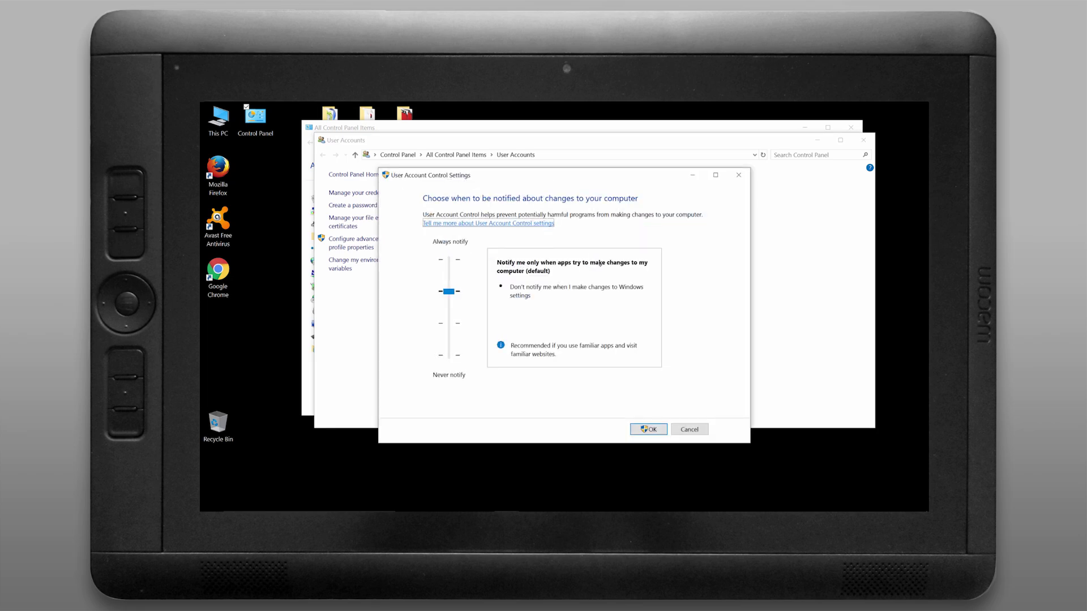
{"action": "left_click_drag", "start_coordinate": [449, 291], "coordinate": [449, 354]}
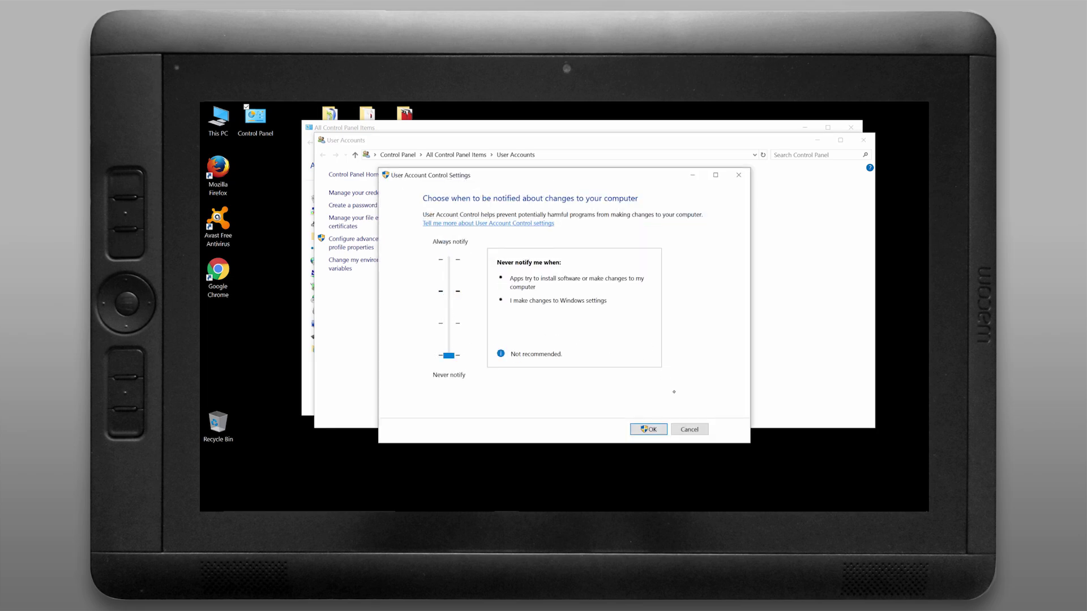
{"action": "left_click", "coordinate": [664, 430]}
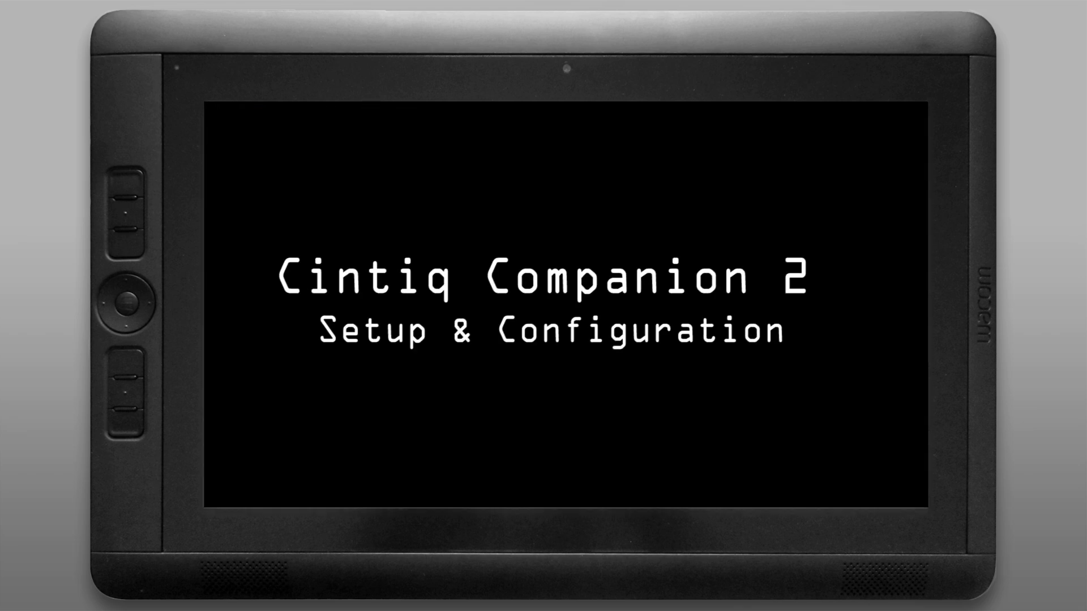
- Draw a freehand brush stroke on the Untitled-1 canvas and enable 'Always use pressure for size'
{"action": "mouse_move", "coordinate": [350, 340]}
{"action": "left_mouse_down"}
{"action": "mouse_move", "coordinate": [393, 291]}
{"action": "mouse_move", "coordinate": [425, 316]}
{"action": "mouse_move", "coordinate": [493, 295]}
{"action": "mouse_move", "coordinate": [521, 308]}
{"action": "mouse_move", "coordinate": [546, 294]}
{"action": "left_mouse_up"}
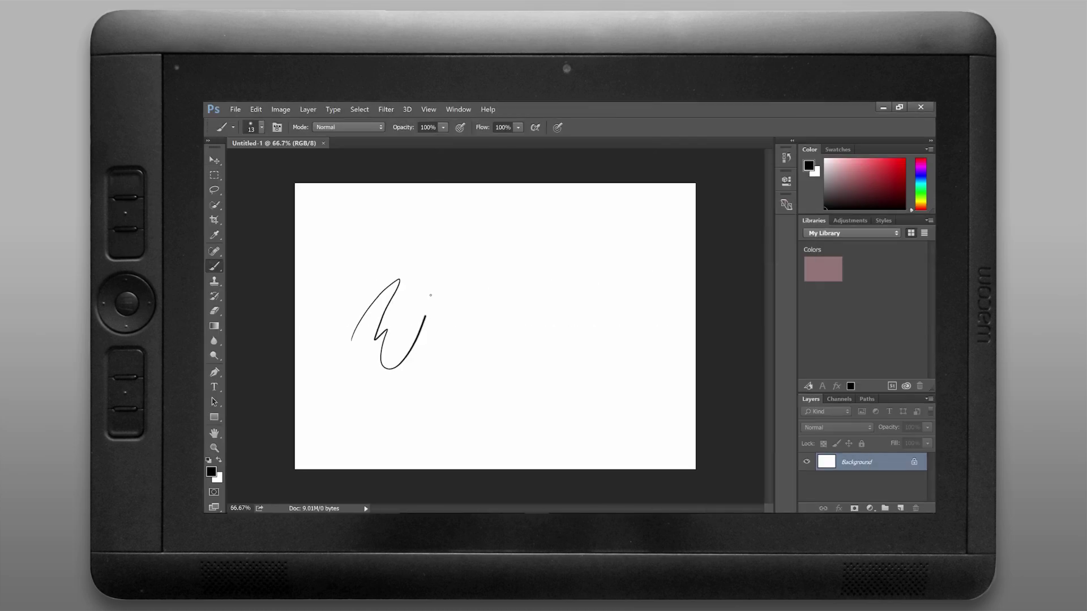
{"action": "left_click", "coordinate": [557, 127]}
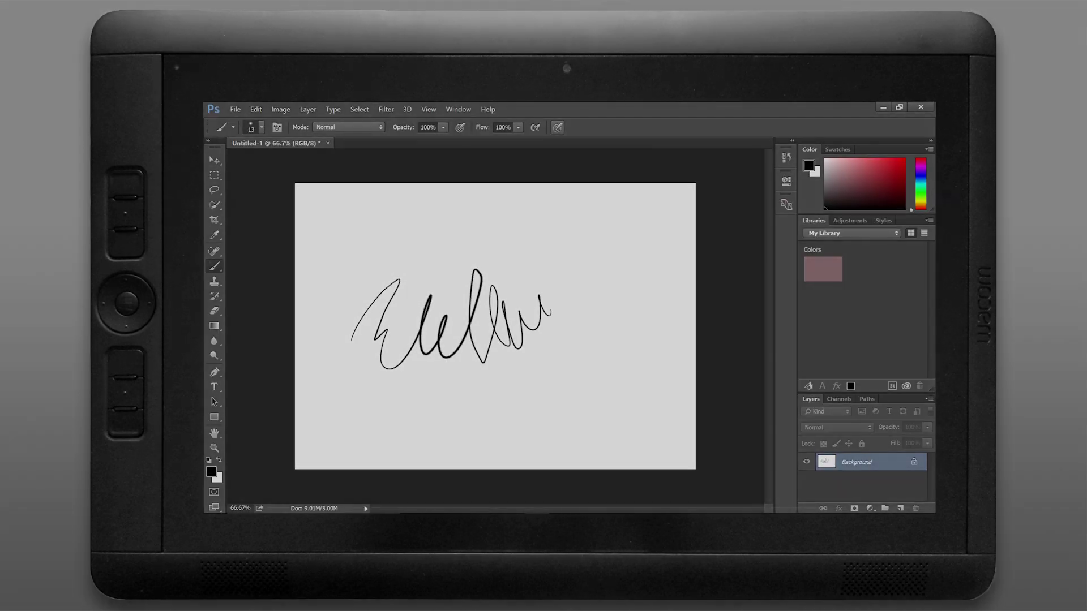